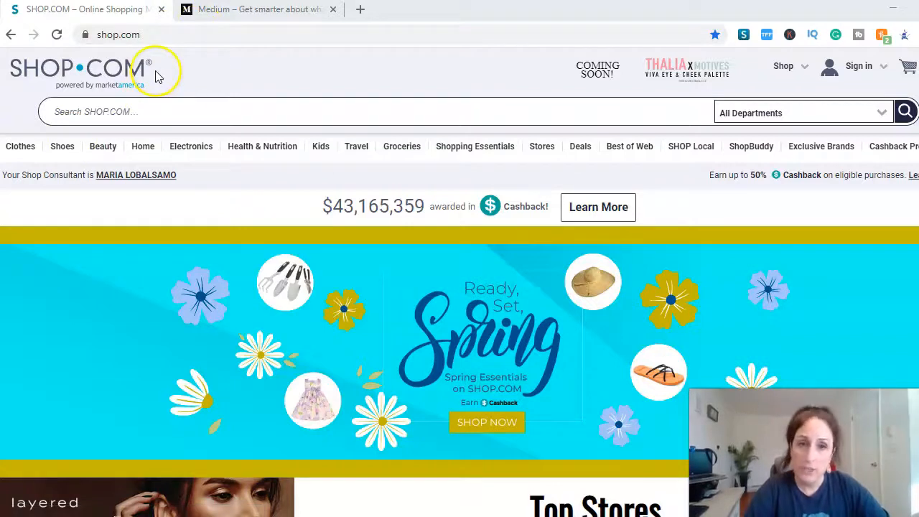
Open the Exclusive Brands page and go to the MochaTonix brand page listed under Health & Nutrition
click(815, 154)
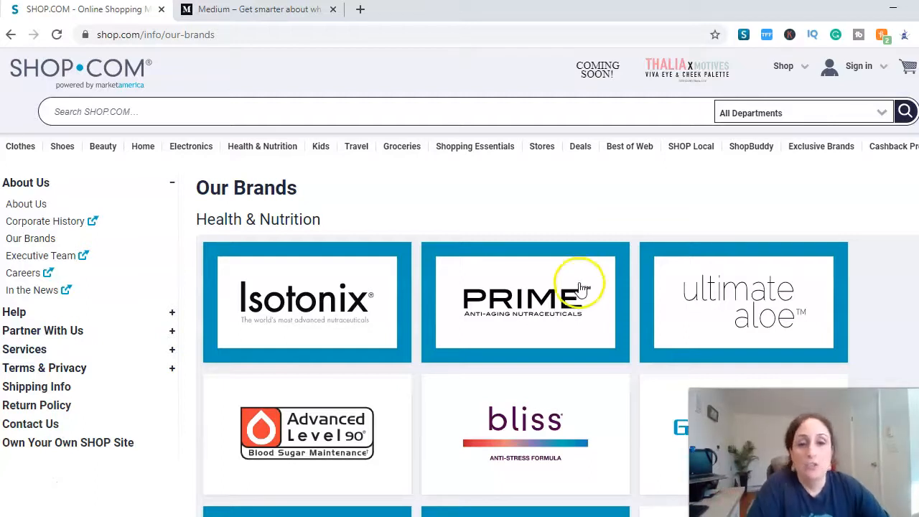
scroll(585, 323, down, 3)
scroll(585, 348, down, 2)
scroll(558, 349, up, 1)
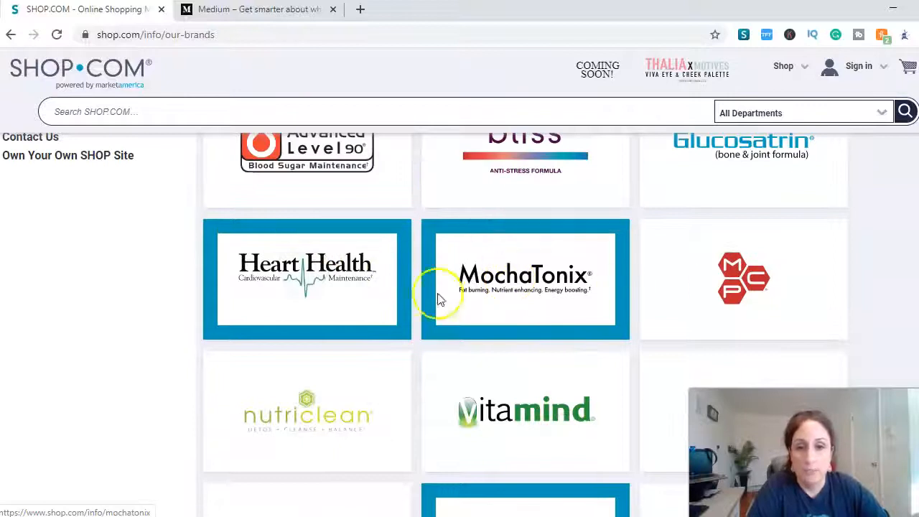
click(506, 284)
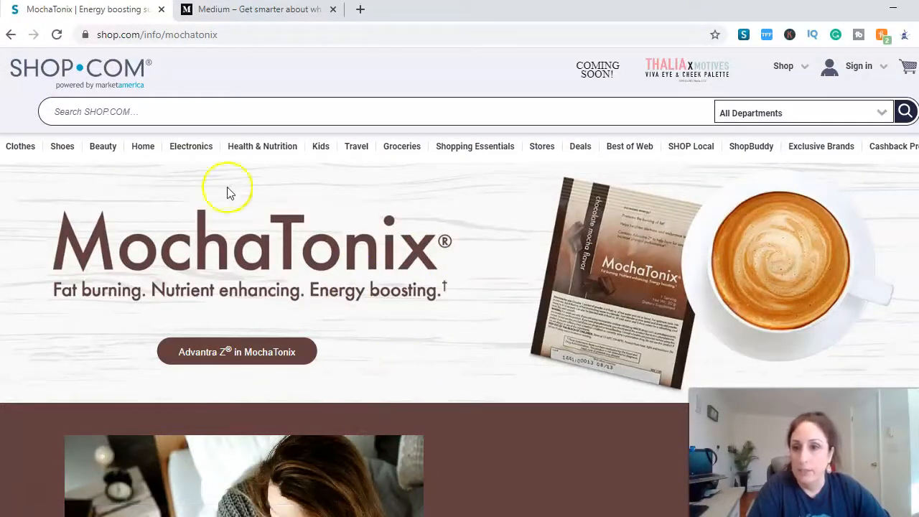
Examine the MochaTonix page's description, Advantra Z facts, benefits, product classifications, products and reviews
scroll(438, 322, down, 6)
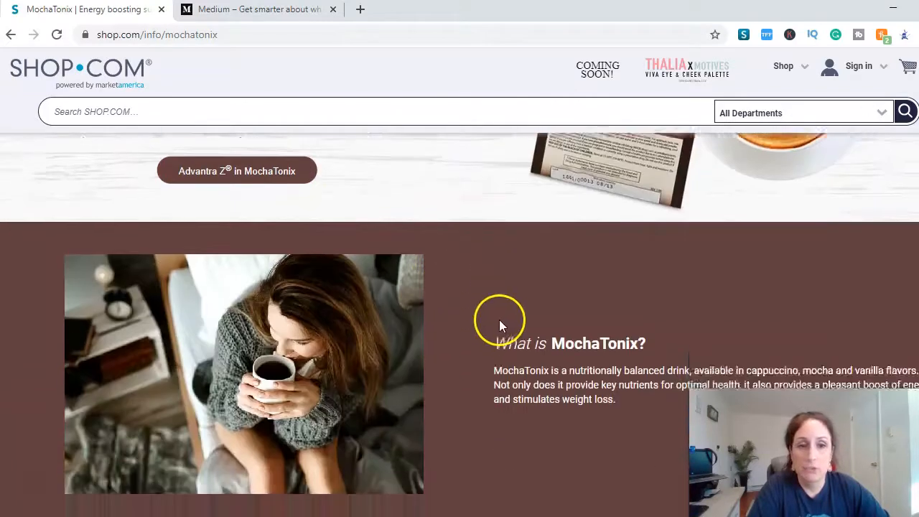
scroll(501, 329, down, 2)
scroll(501, 330, down, 3)
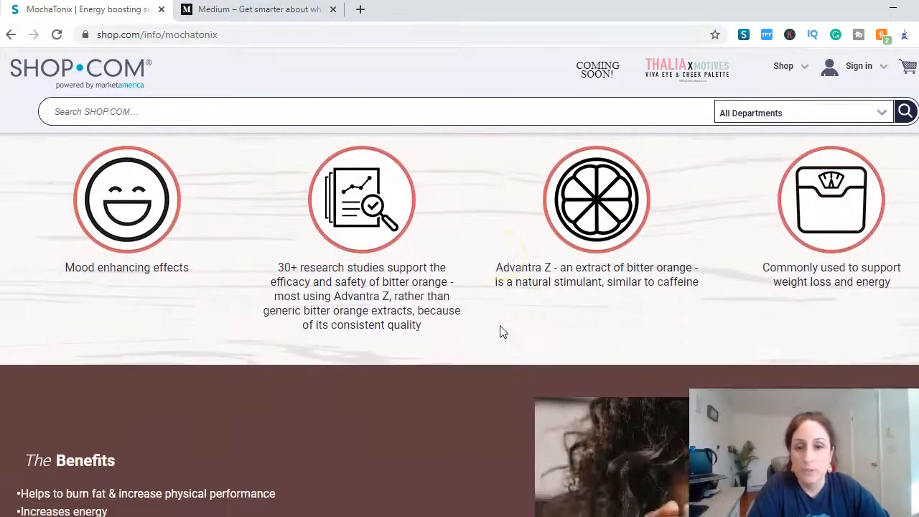
scroll(466, 340, down, 7)
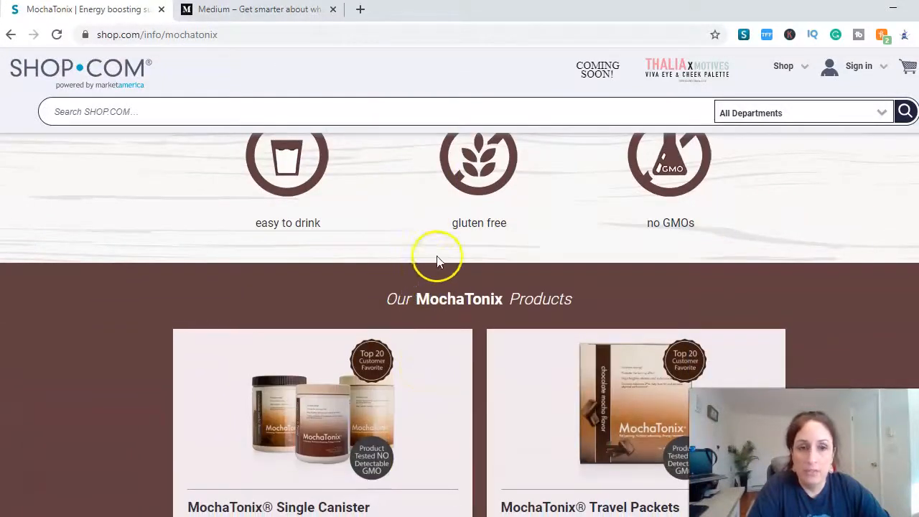
scroll(494, 250, down, 5)
scroll(481, 281, up, 2)
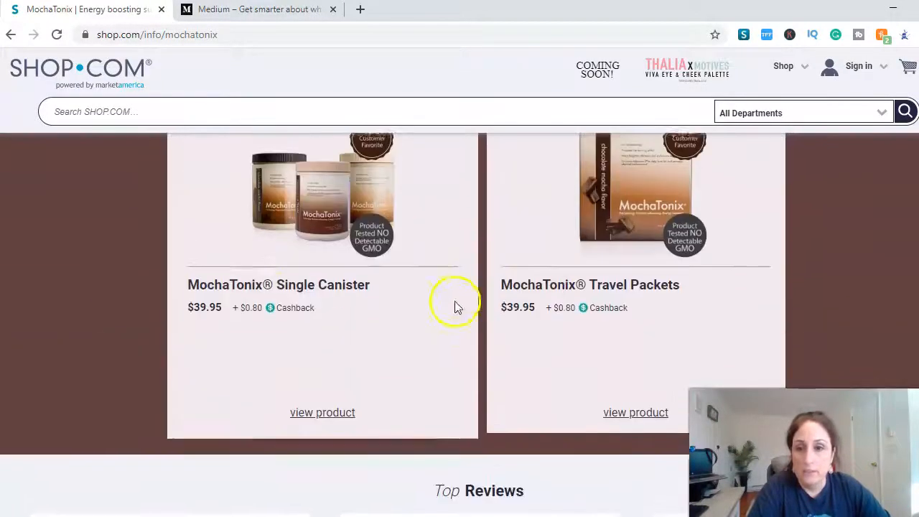
scroll(441, 382, down, 3)
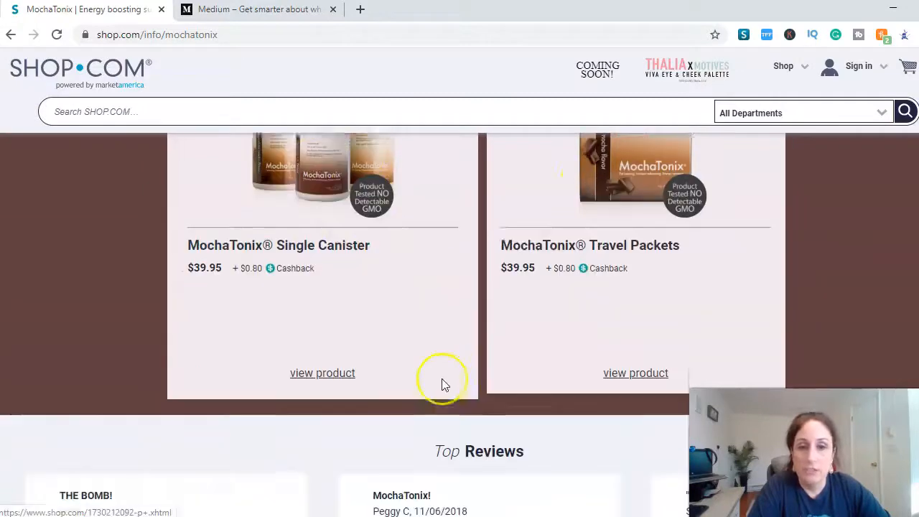
scroll(431, 385, down, 7)
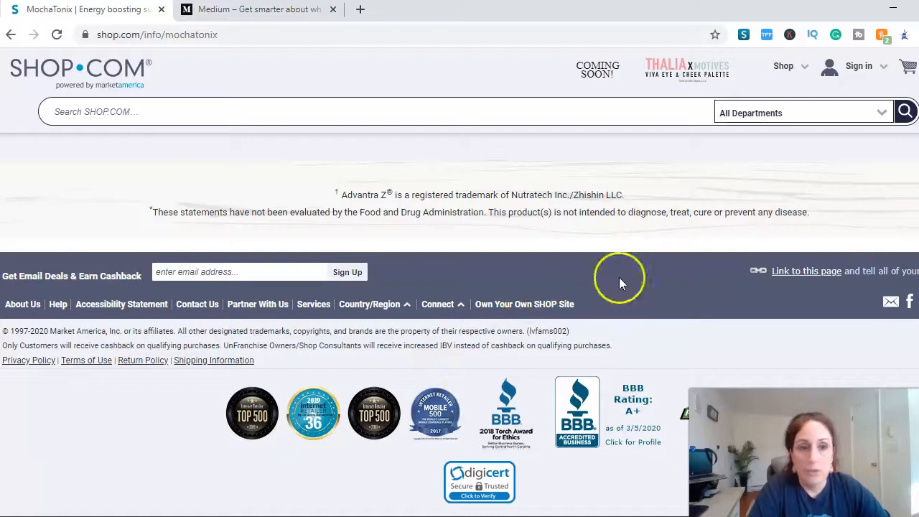
scroll(458, 421, up, 10)
scroll(452, 420, up, 5)
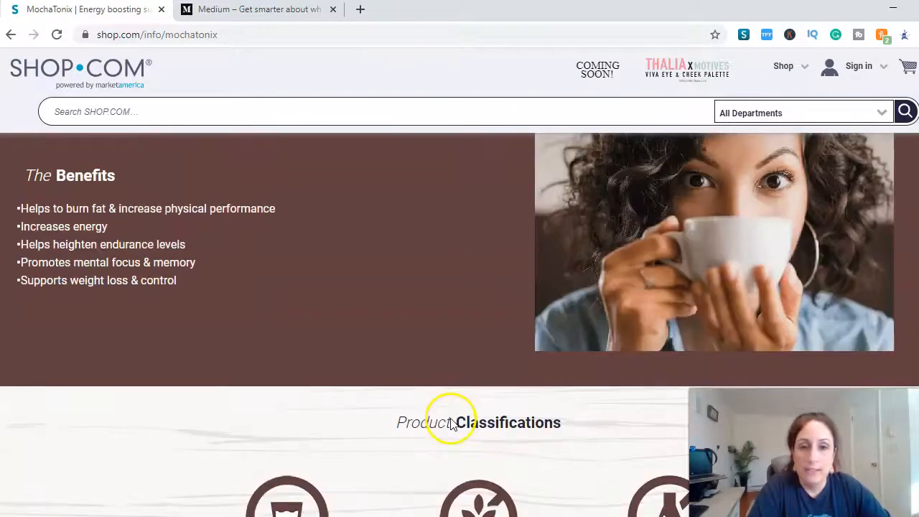
scroll(451, 421, up, 5)
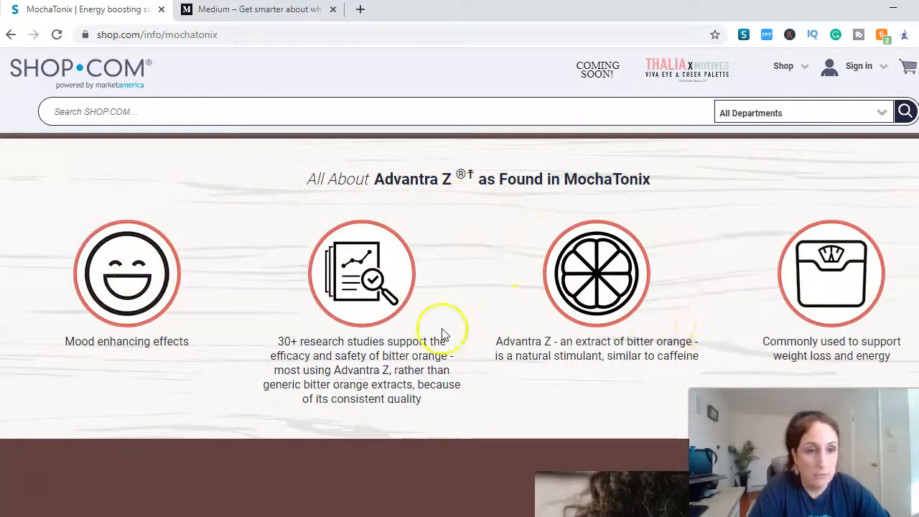
scroll(438, 334, up, 2)
scroll(433, 337, up, 2)
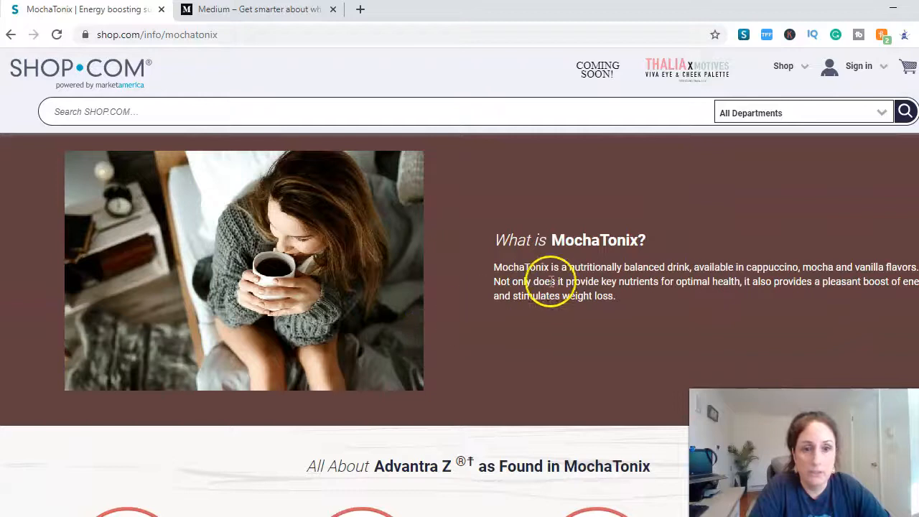
scroll(436, 295, up, 3)
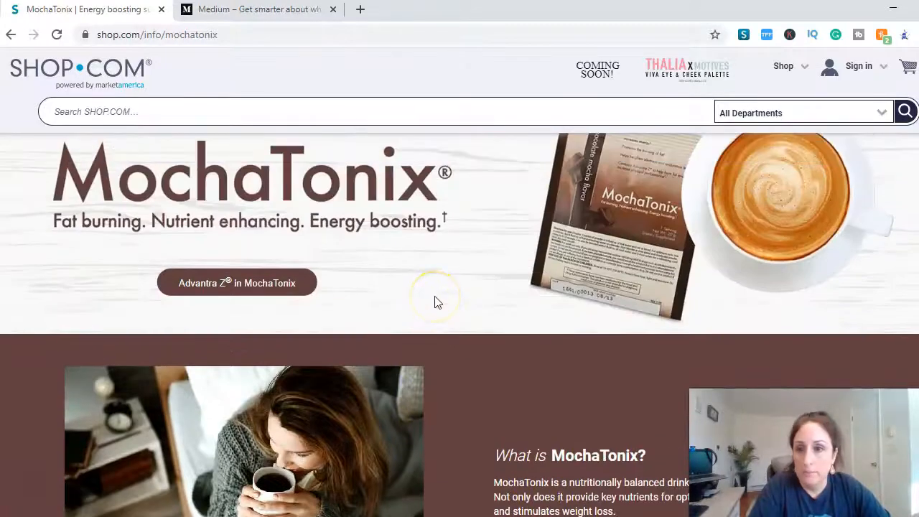
scroll(435, 302, up, 1)
Jump to the Advantra Z section and review the page from there through the benefits to the MochaTonix products
click(242, 349)
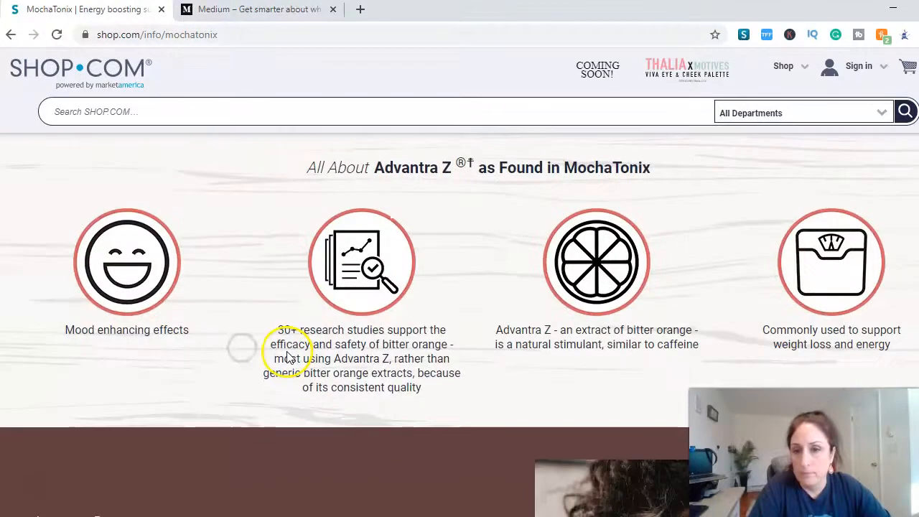
scroll(388, 365, down, 1)
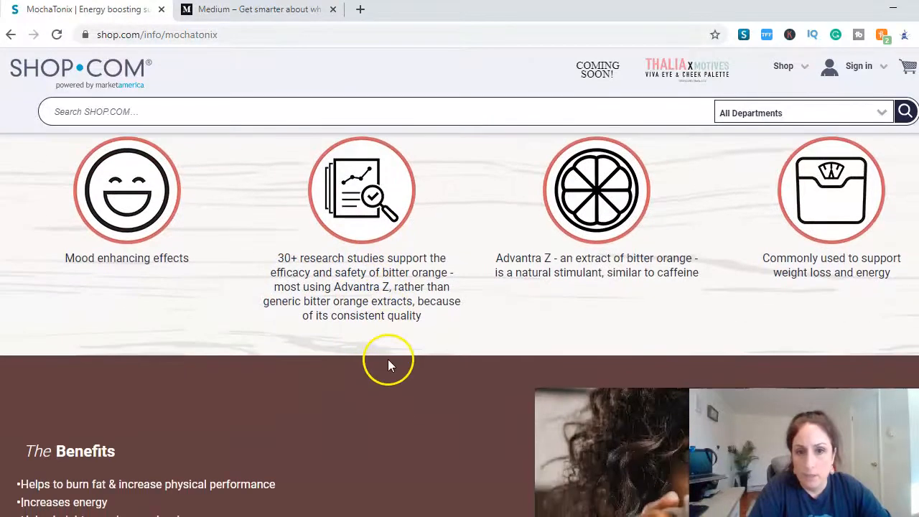
scroll(388, 365, down, 3)
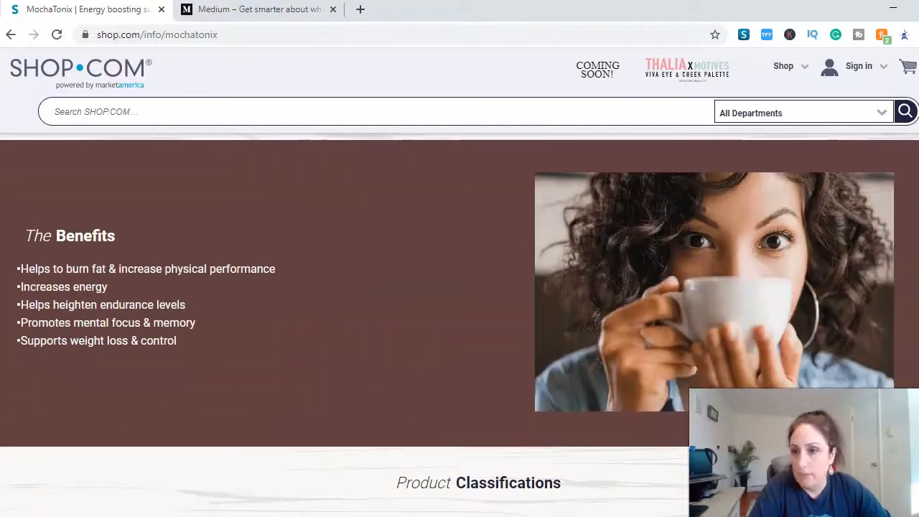
scroll(252, 260, down, 3)
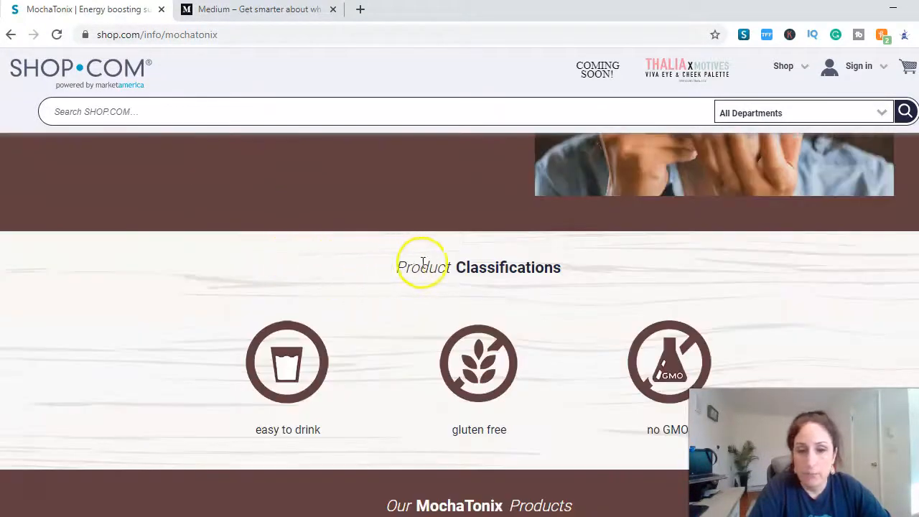
scroll(448, 312, down, 4)
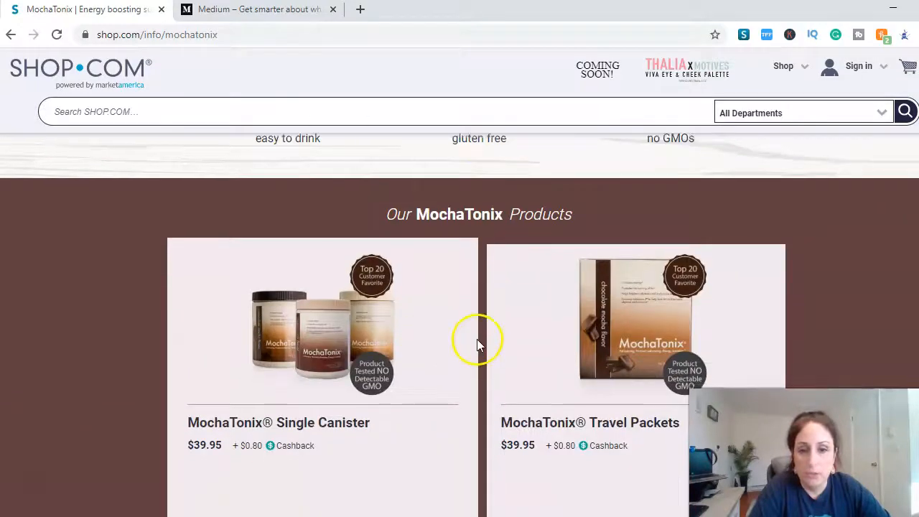
scroll(477, 339, down, 4)
scroll(427, 349, up, 3)
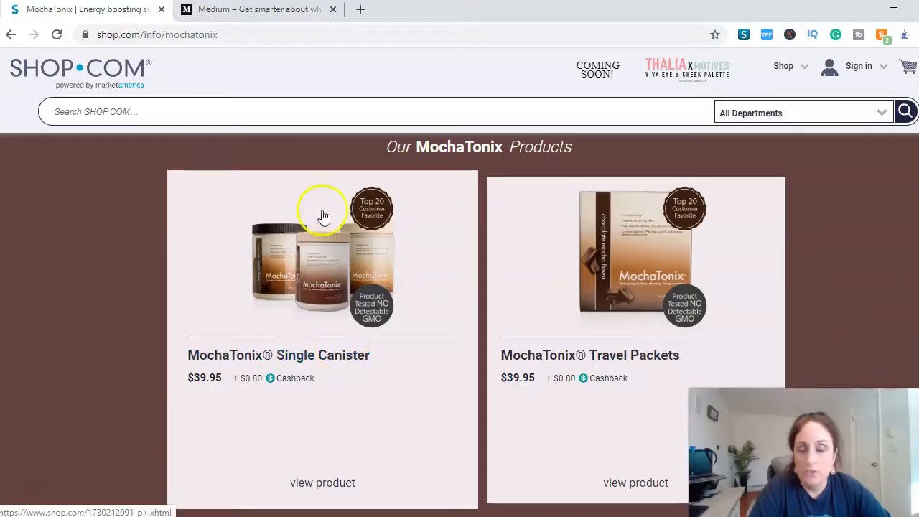
Open the MochaTonix Single Canister product and go to its full details, down to the Why Choose Mochatonix section
click(333, 267)
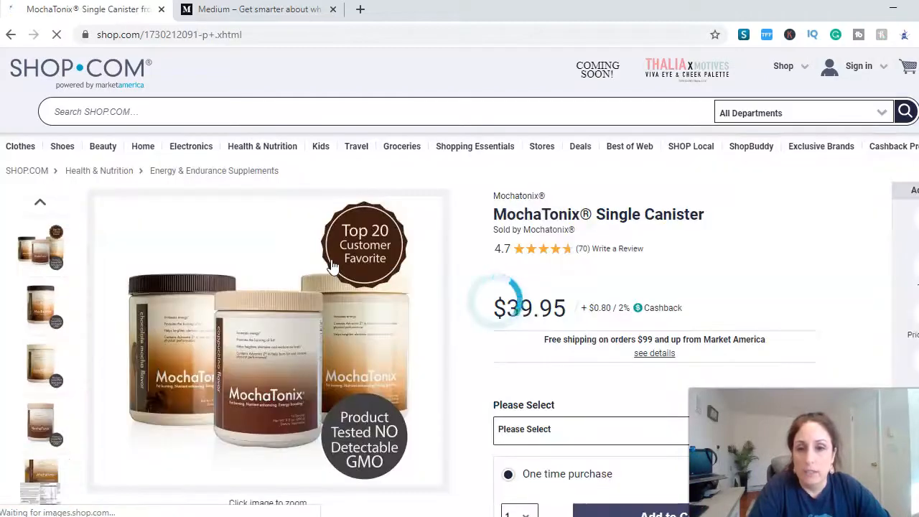
scroll(684, 267, down, 4)
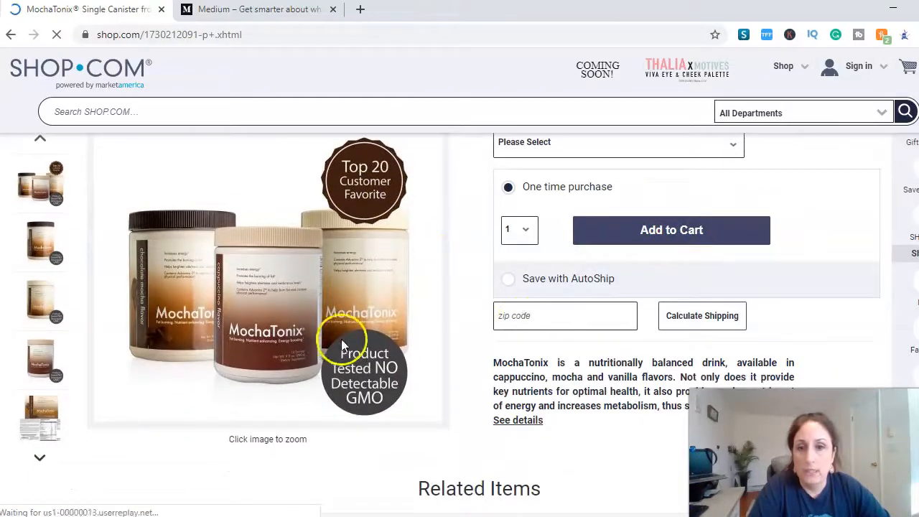
scroll(349, 345, down, 4)
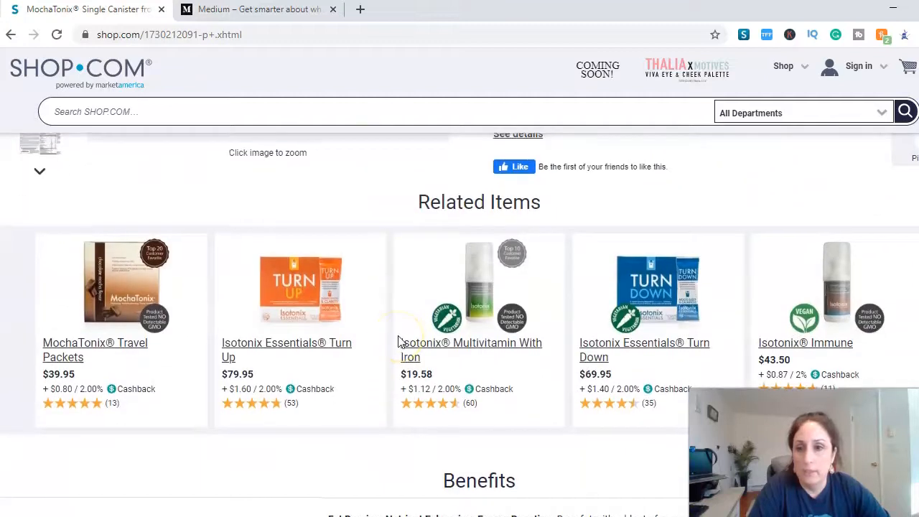
scroll(400, 338, up, 3)
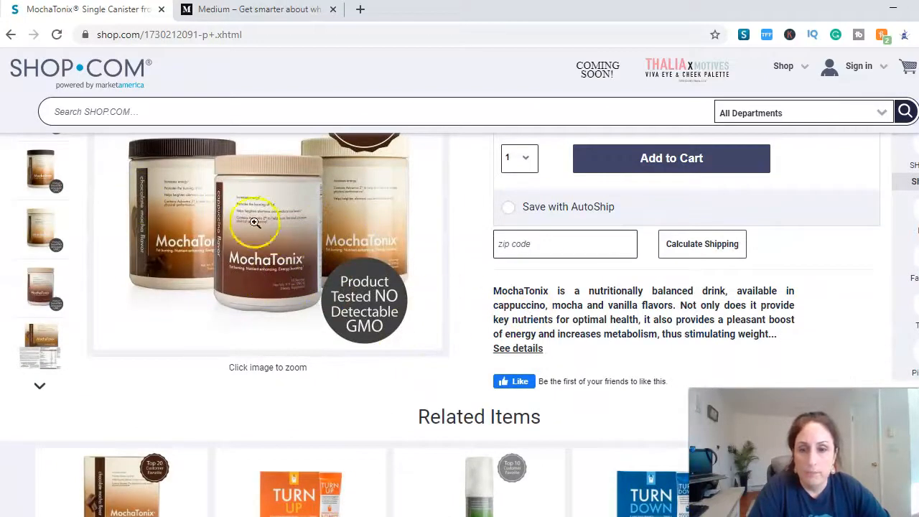
click(512, 349)
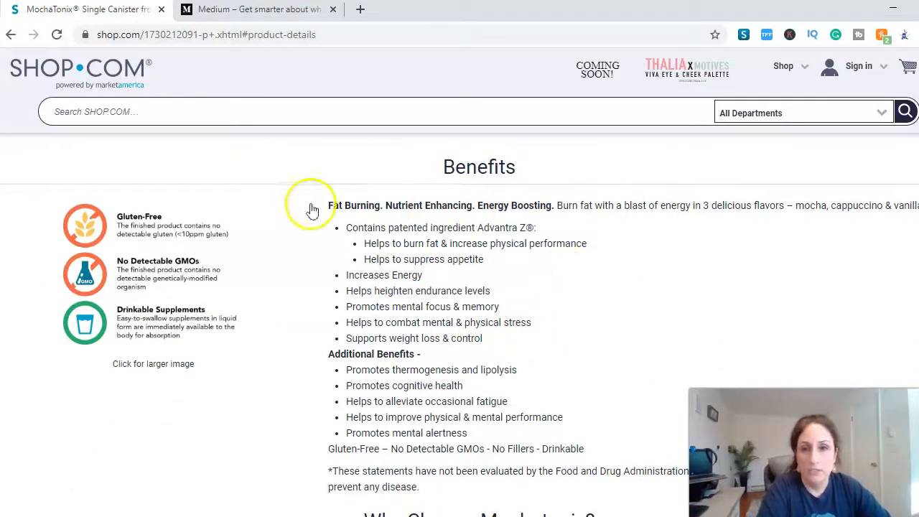
scroll(476, 317, down, 2)
scroll(476, 317, down, 3)
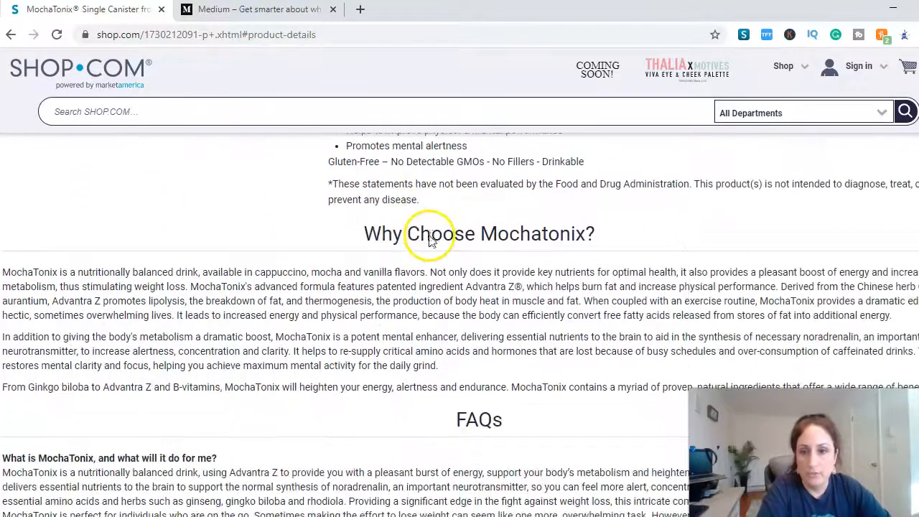
Copy the three Why Choose Mochatonix paragraphs and, in Word, paste them above the contact details of the Medium article document
drag(359, 243, 575, 236)
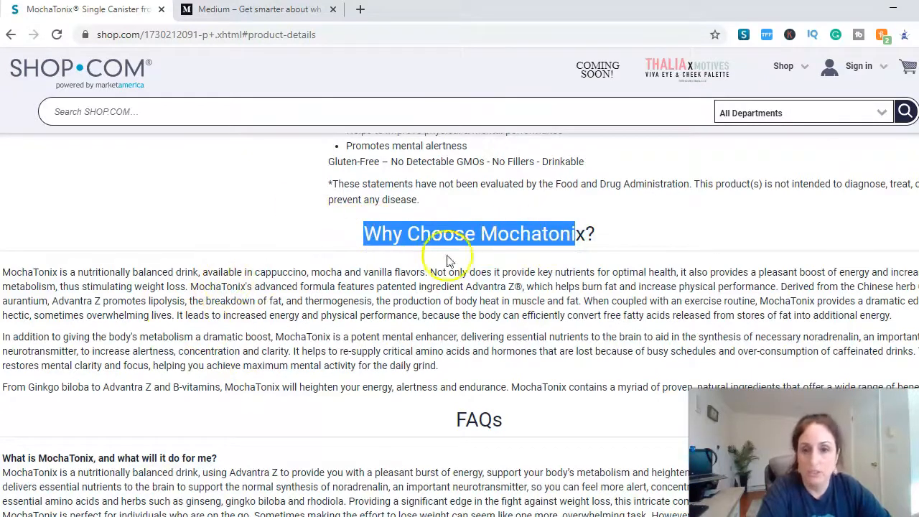
click(644, 228)
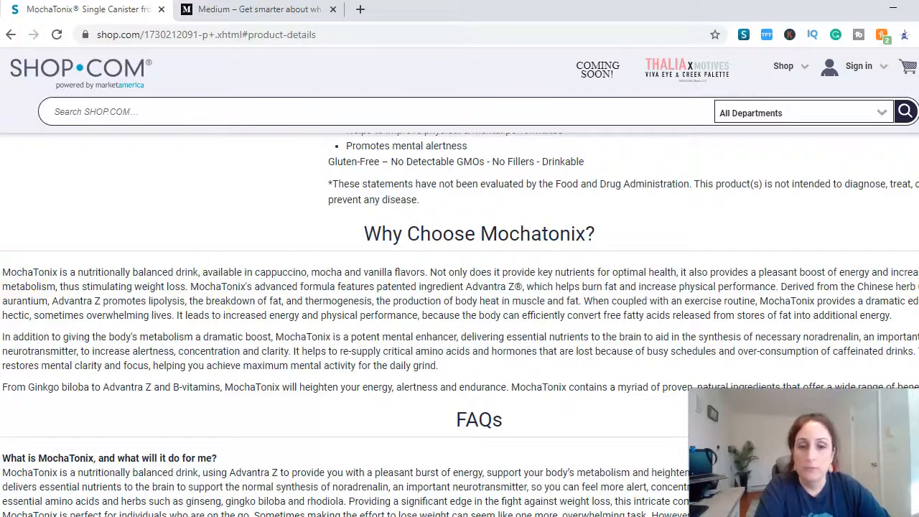
drag(7, 275, 781, 388)
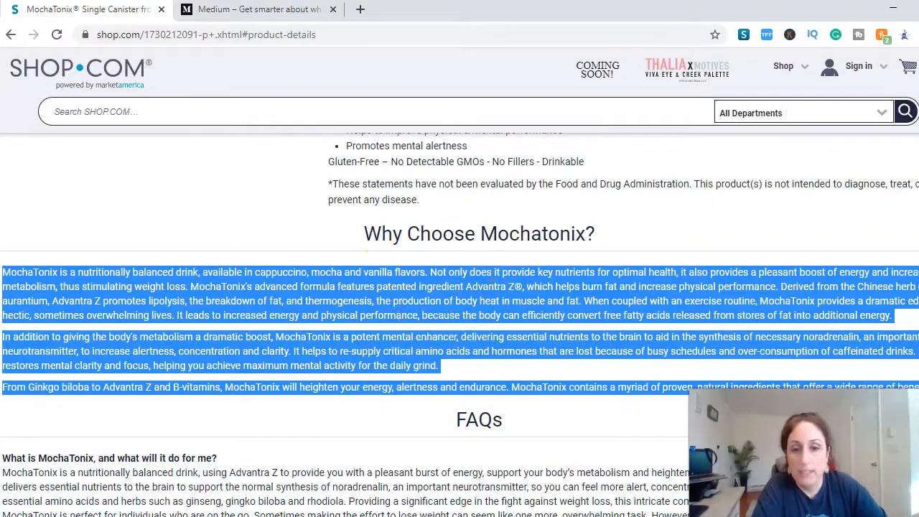
click(446, 515)
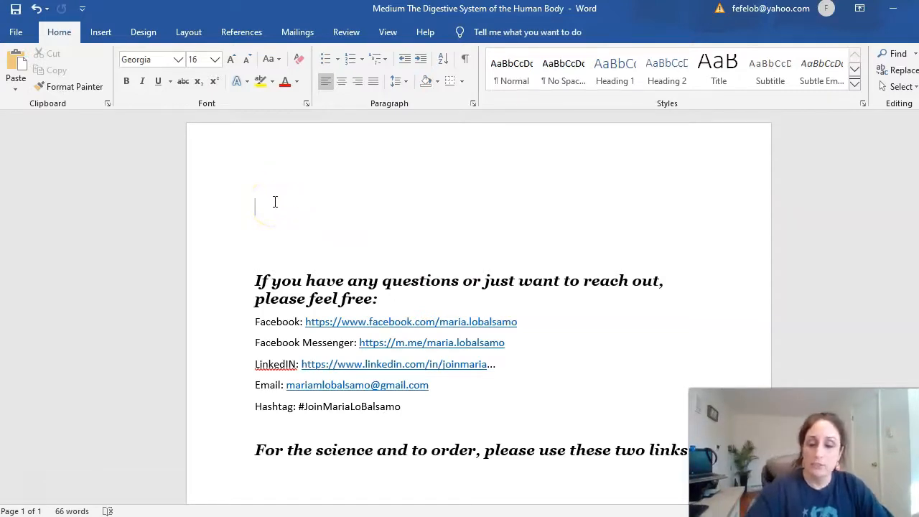
text(MochaTonix is a nutritionally balanced drink, available in cappuccino, mocha and vanilla flavors. Not only does it provide key nutrients for optimal health, it also provides a pleasant boost of energy and increases metabolism, thus stimulating weight loss. MochaTonix's advanced formula features patented ingredient Advantra Z®, which helps burn fat and increase physical performance. Derived from the Chinese herb Citrus aurantium, Advantra Z promotes lipolysis, the breakdown of fat, and thermogenesis, the production of body heat in muscle and fat. When coupled with an exercise routine, MochaTonix provides a dramatic edge to hectic, sometimes overwhelming lives. It leads to increased energy and physical performance, because the body can efficiently convert free fatty acids released from stores of fat into additional energy. In addition to giving the body's metabolism a dramatic boost, MochaTonix is a potent mental enhancer, delivering essential nutrients to the brain to aid in the synthesis of necessary noradrenalin, an important neurotransmitter, to increase alertness, concentration and clarity. It helps to re-supply critical amino acids and hormones that are lost because of busy schedules and over-consumption of caffeinated drinks. This restores mental clarity and focus, helping you achieve maximum mental activity for the daily grind. From Ginkgo biloba to Advantra Z and B-vitamins, MochaTonix will heighten your energy, alertness and endurance. MochaTonix contains a myriad of proven, natural ingredients that offer a wide range of benefits)
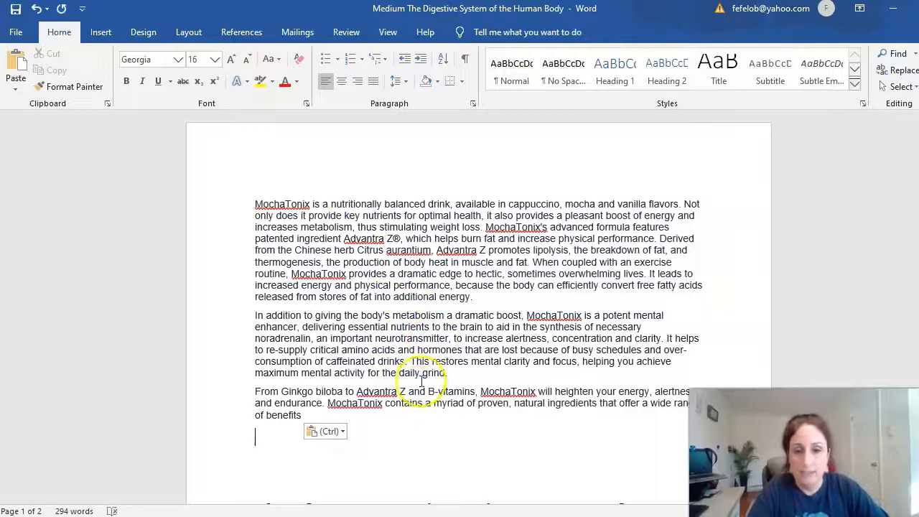
End the pasted text with a period after "benefits" and delete the empty lines before the "If you have any questions" heading
scroll(419, 384, down, 1)
click(304, 384)
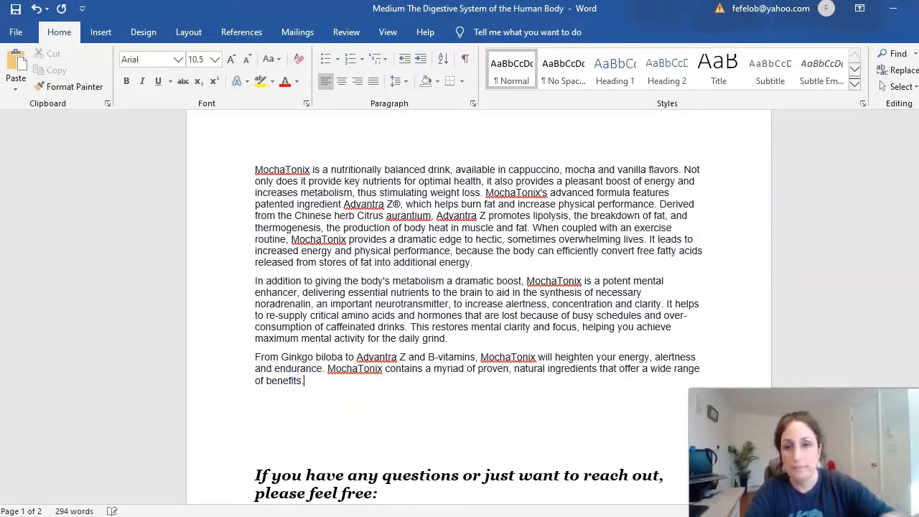
scroll(318, 379, down, 1)
click(284, 370)
key(Delete)
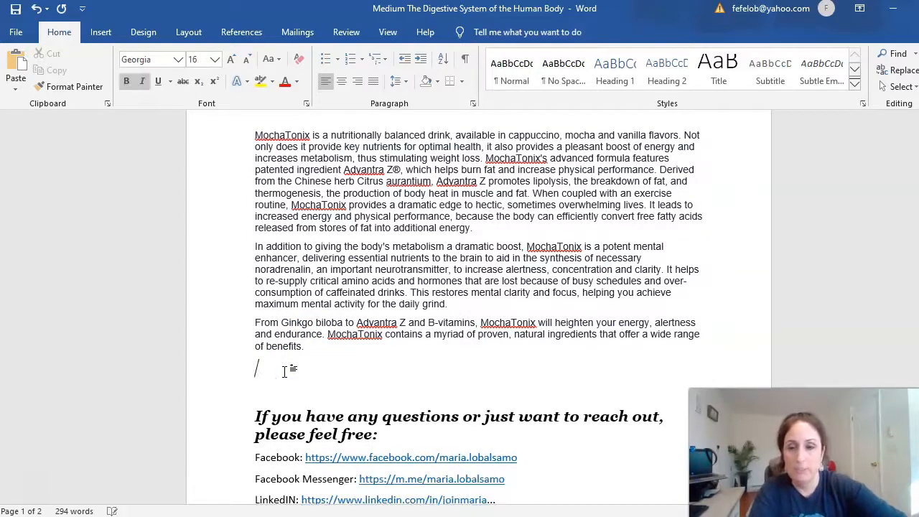
key(Delete)
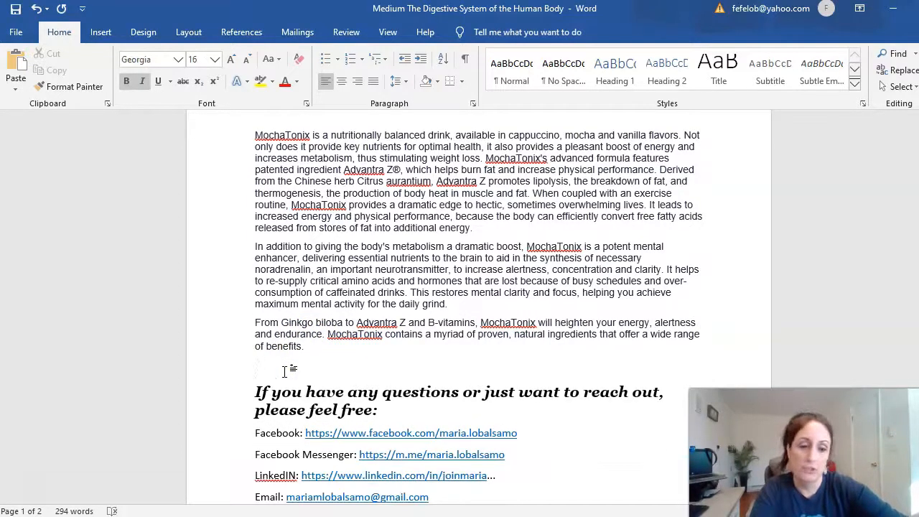
key(Delete)
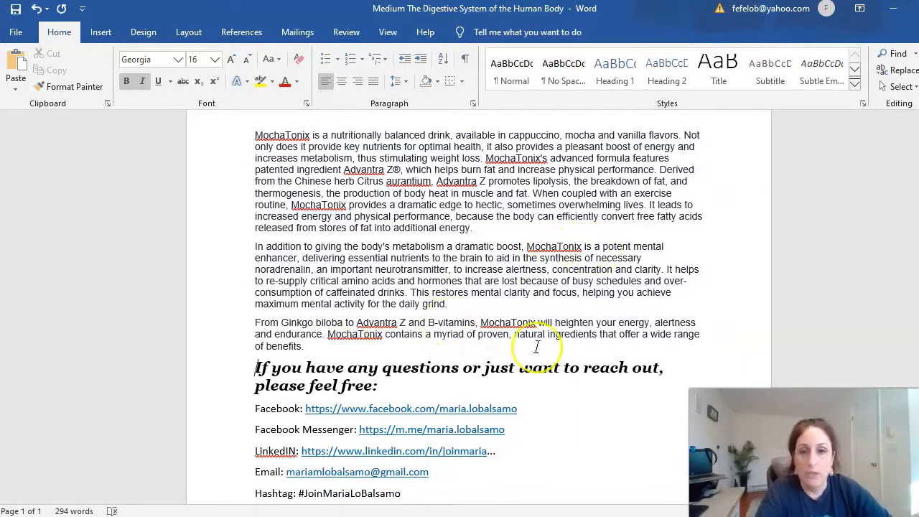
scroll(408, 262, up, 1)
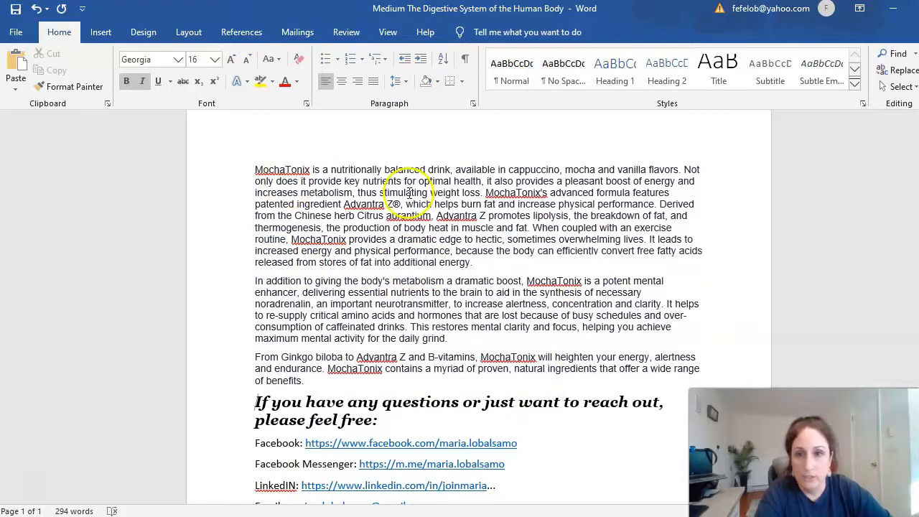
Insert a blank line below the "For the science and to order, please use these two links:" heading
scroll(416, 201, down, 3)
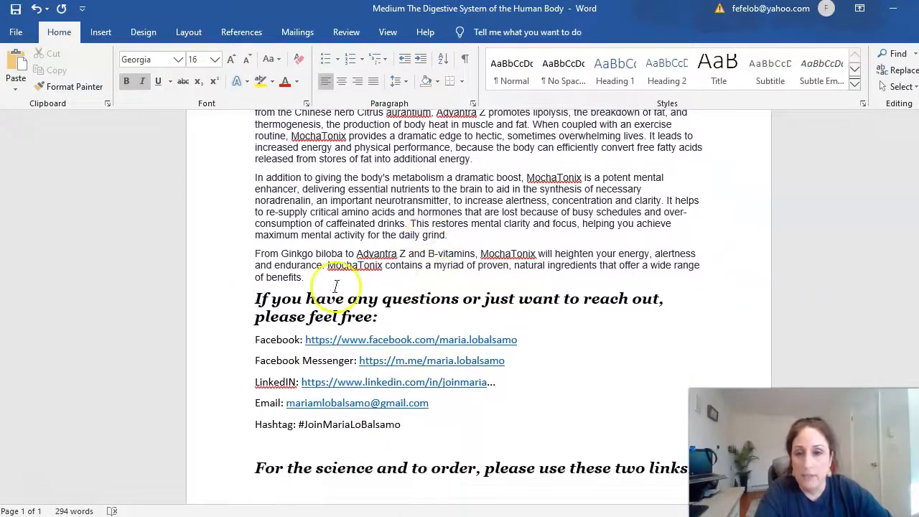
scroll(404, 390, down, 3)
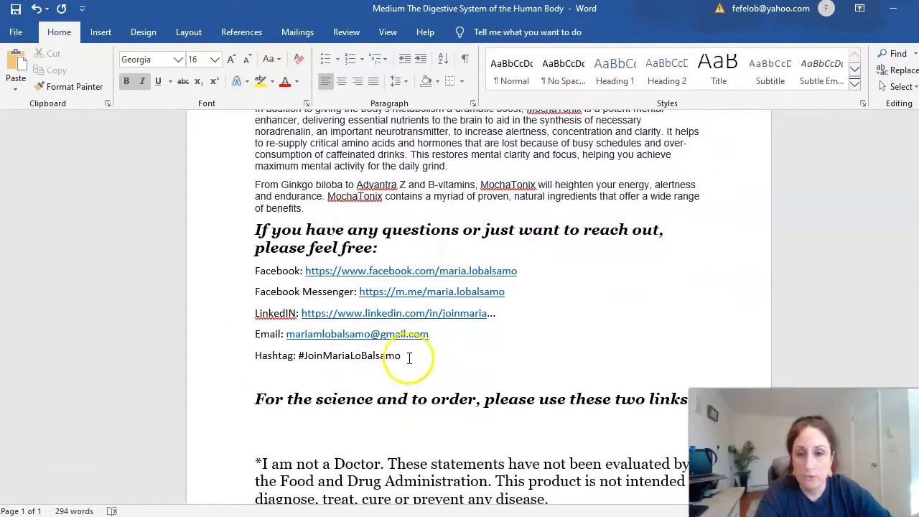
scroll(411, 362, down, 1)
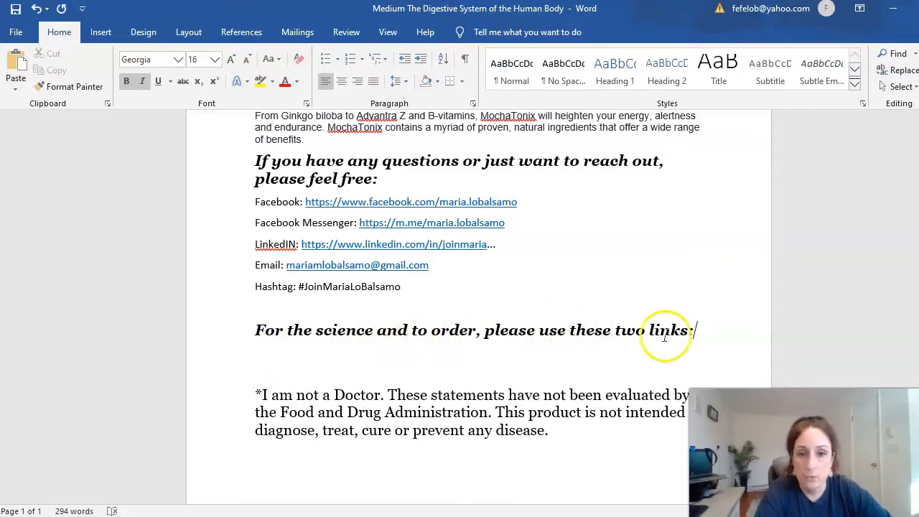
key(Return)
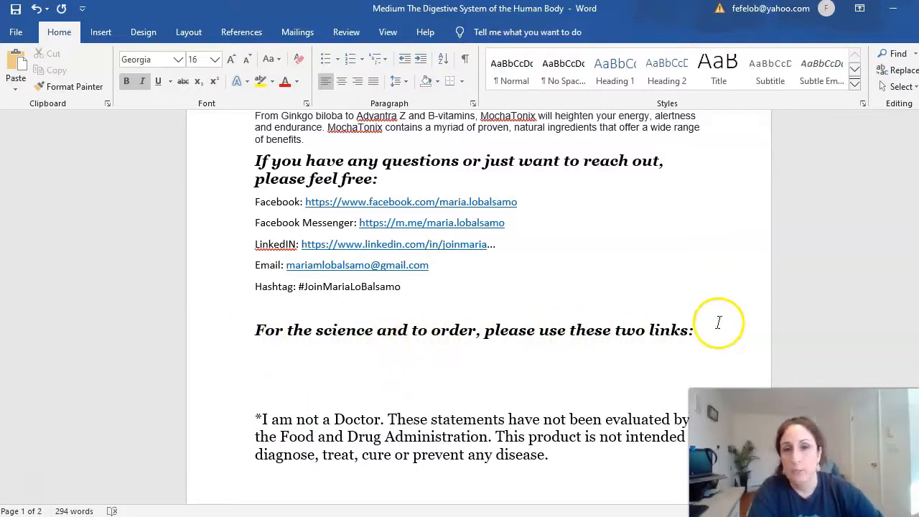
Switch to the MochaTonix Single Canister page on SHOP.COM and copy its shareable page link from the page footer
key(alt+Tab)
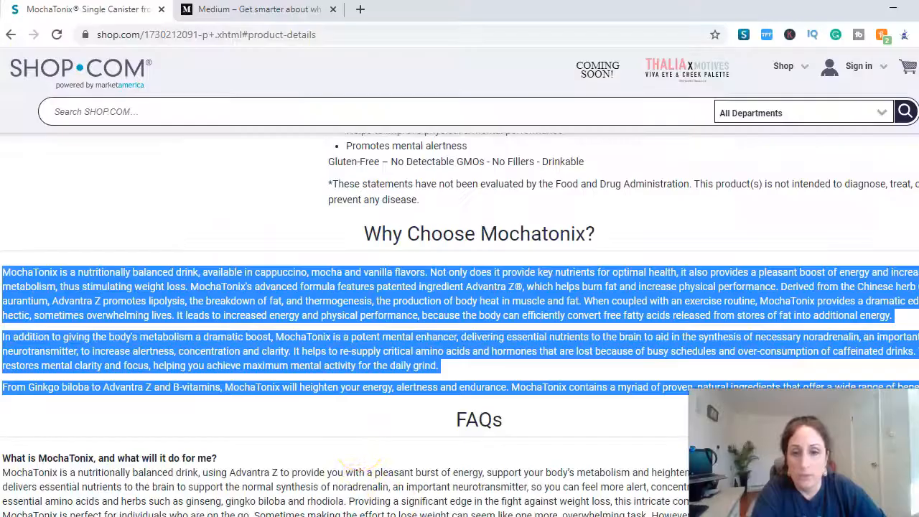
click(237, 204)
scroll(491, 359, up, 15)
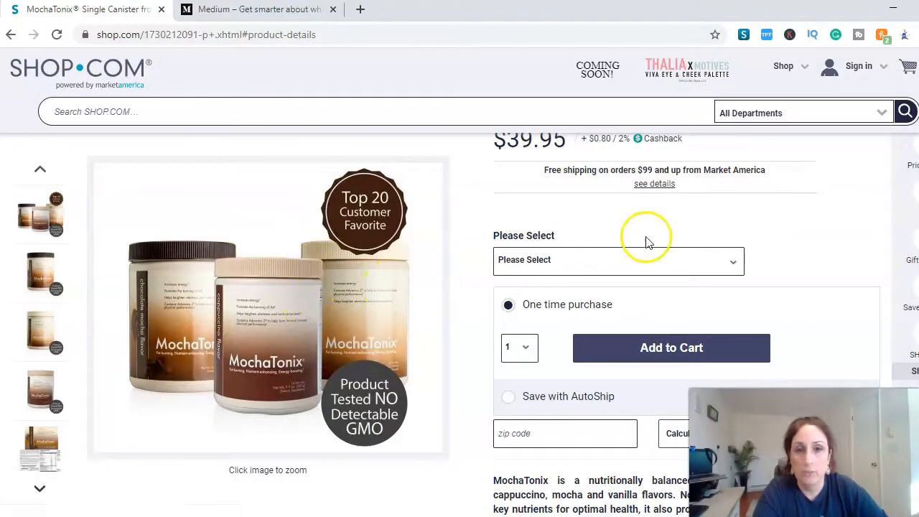
scroll(775, 218, down, 6)
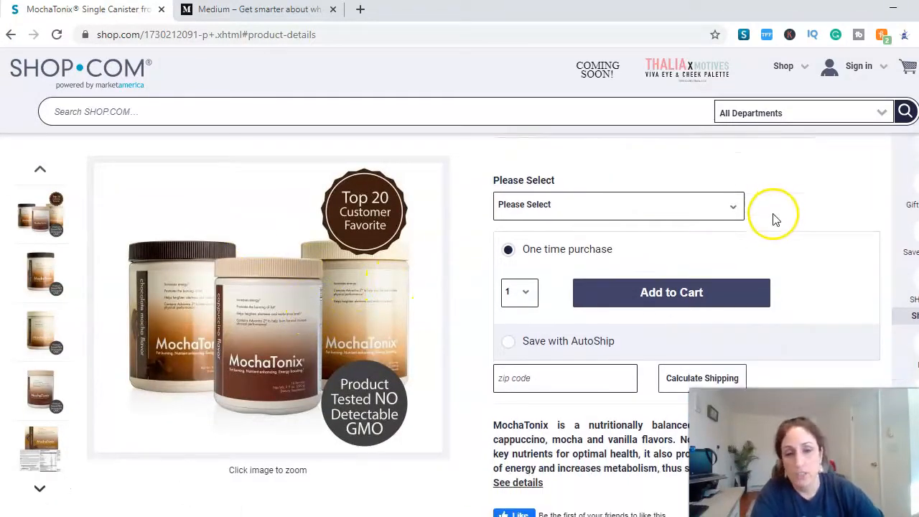
scroll(761, 208, down, 10)
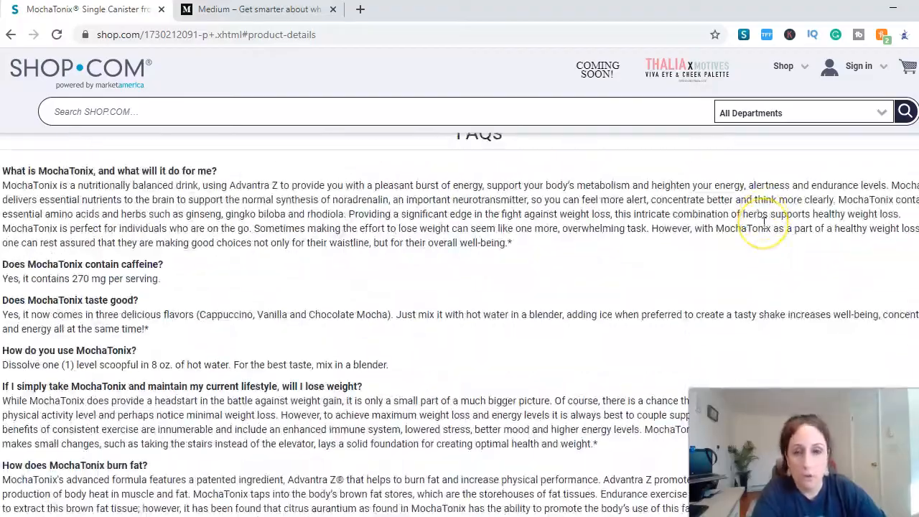
scroll(765, 222, down, 15)
scroll(694, 241, down, 15)
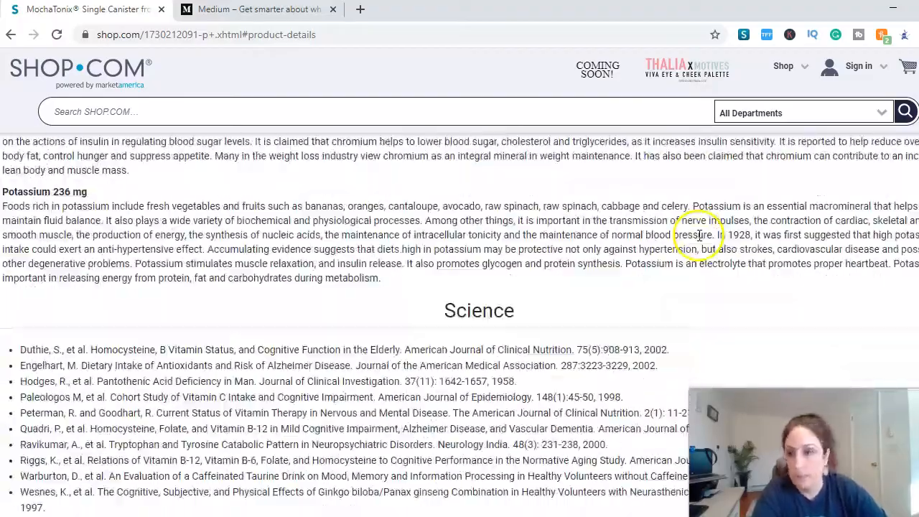
scroll(345, 244, down, 12)
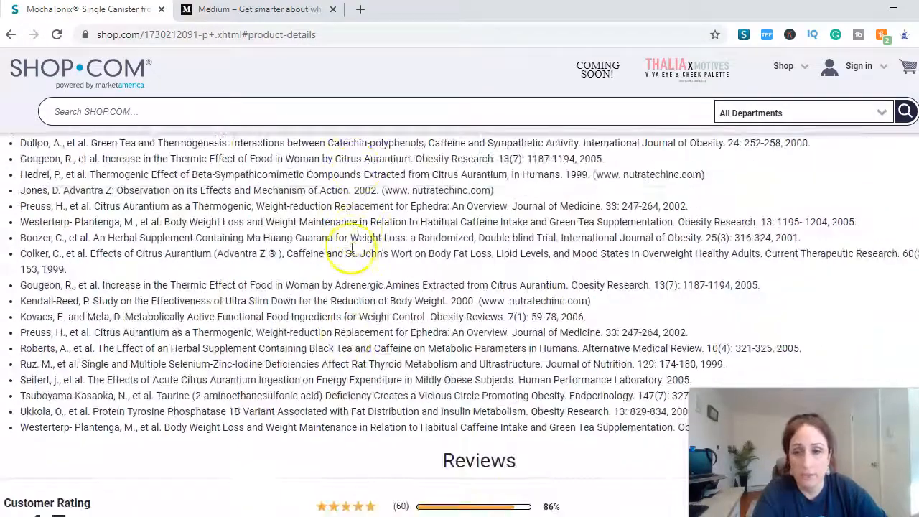
scroll(349, 273, down, 3)
scroll(402, 260, down, 4)
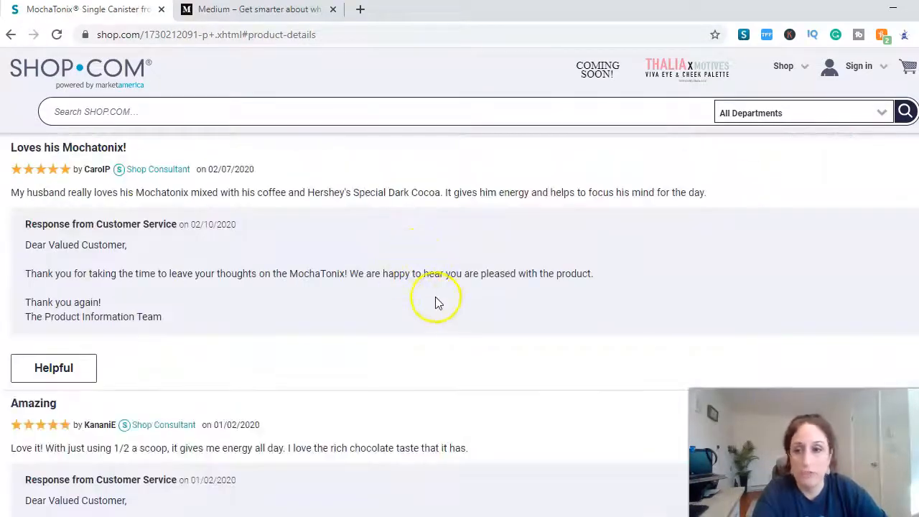
scroll(440, 305, down, 6)
scroll(583, 306, down, 5)
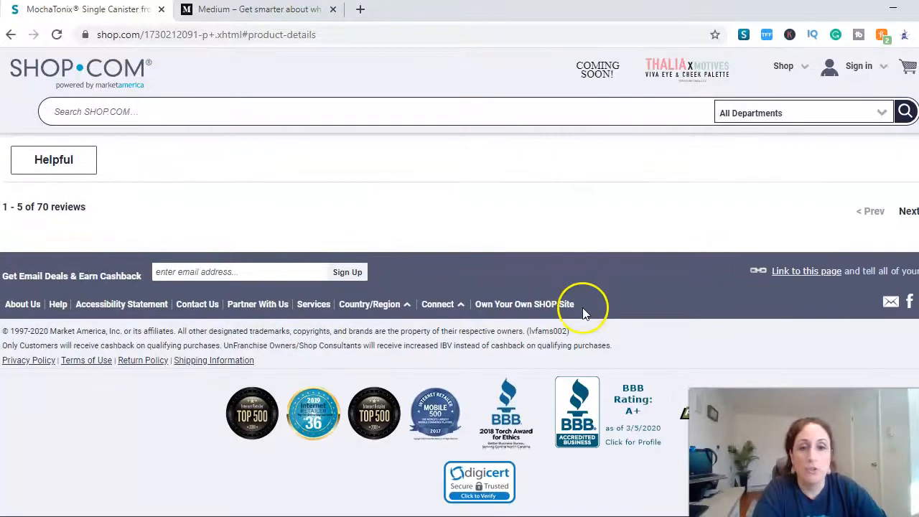
click(796, 280)
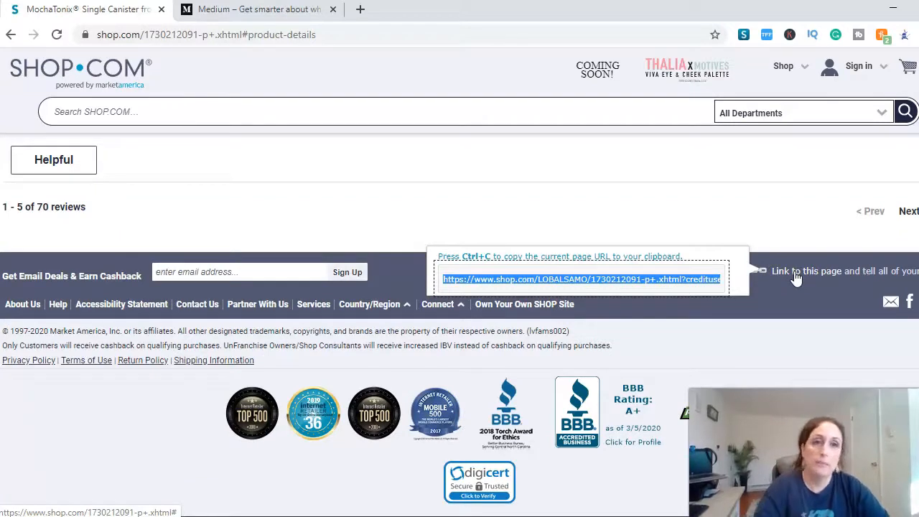
key(ctrl+c)
Open a new browser window, search Google for "bitsy" and maximize the window
click(437, 516)
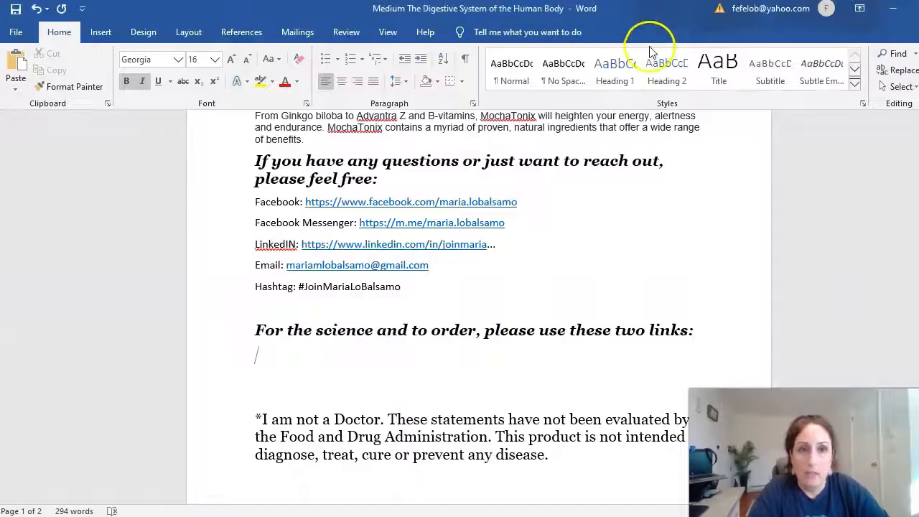
right_click(377, 514)
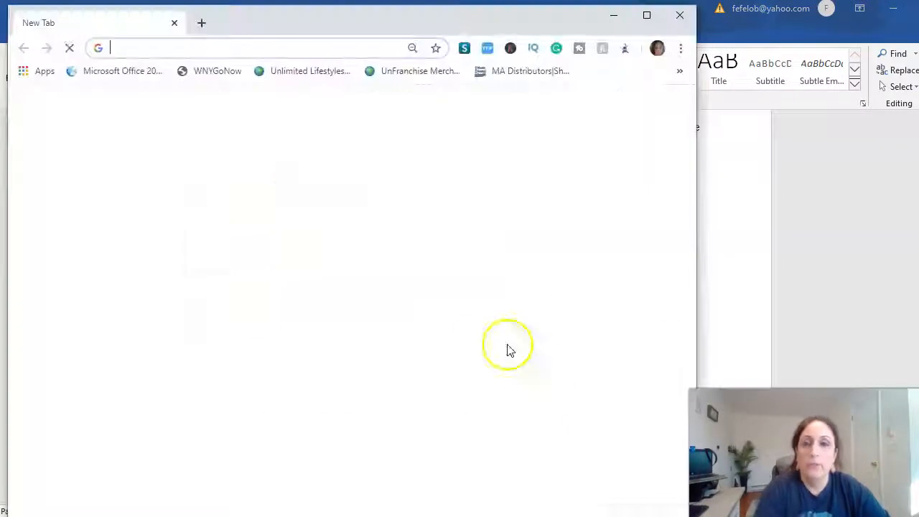
click(139, 42)
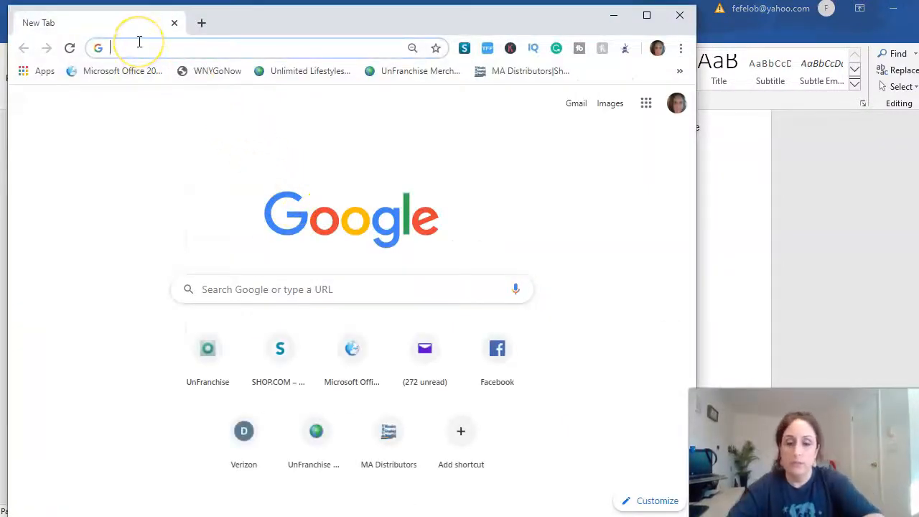
text(bitsy)
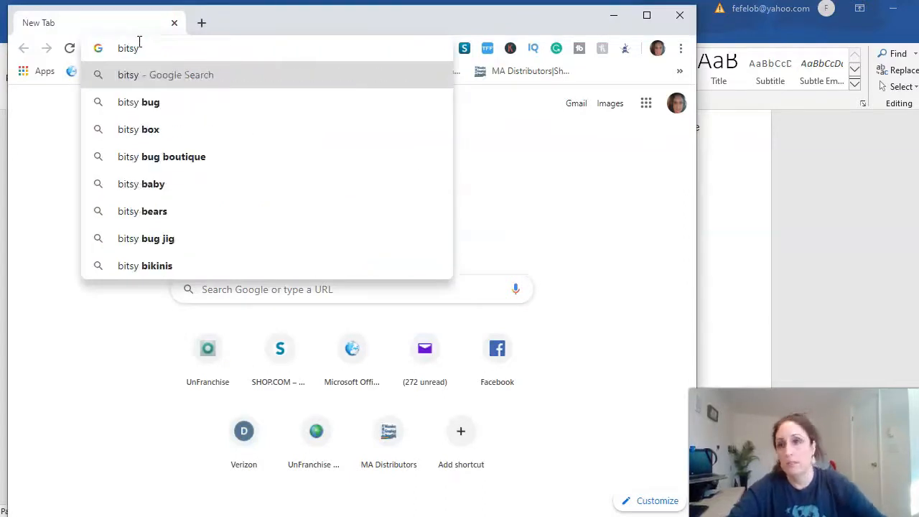
click(121, 74)
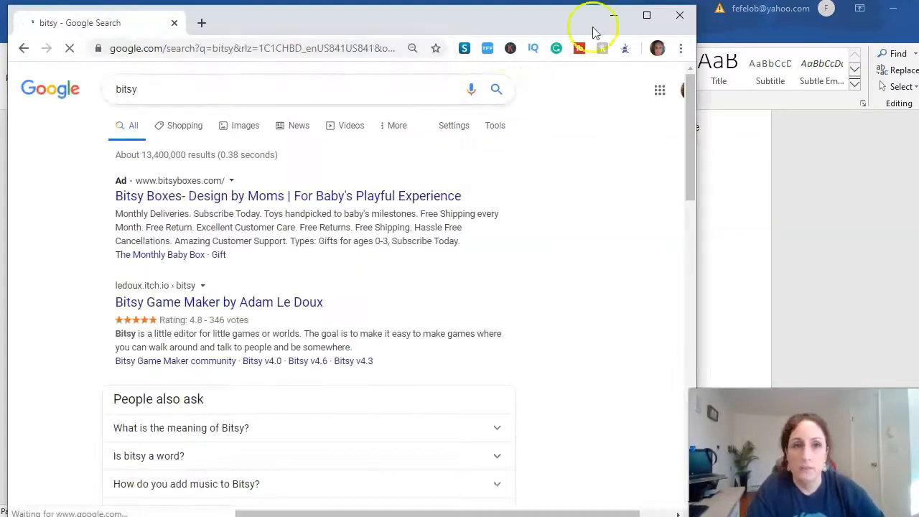
click(647, 16)
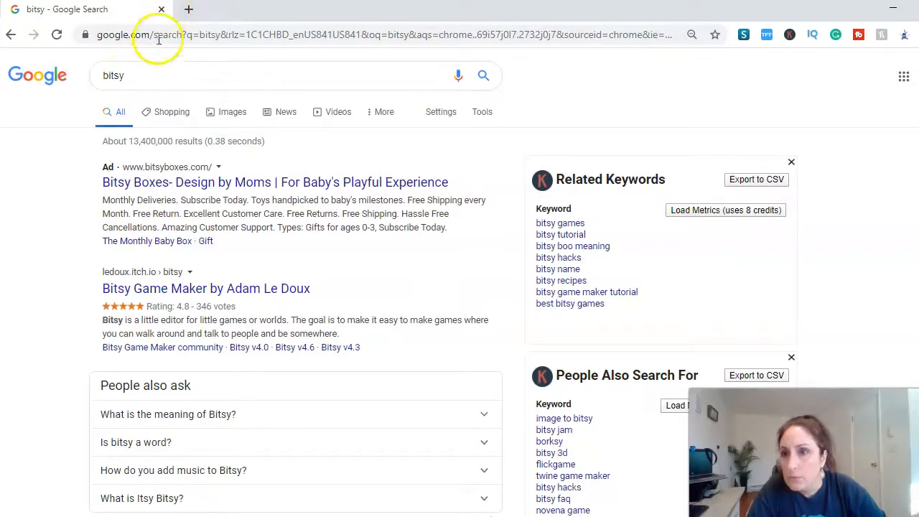
Open the bookmarked Bitly URL shortener in a new tab and close the Google search tab
click(188, 10)
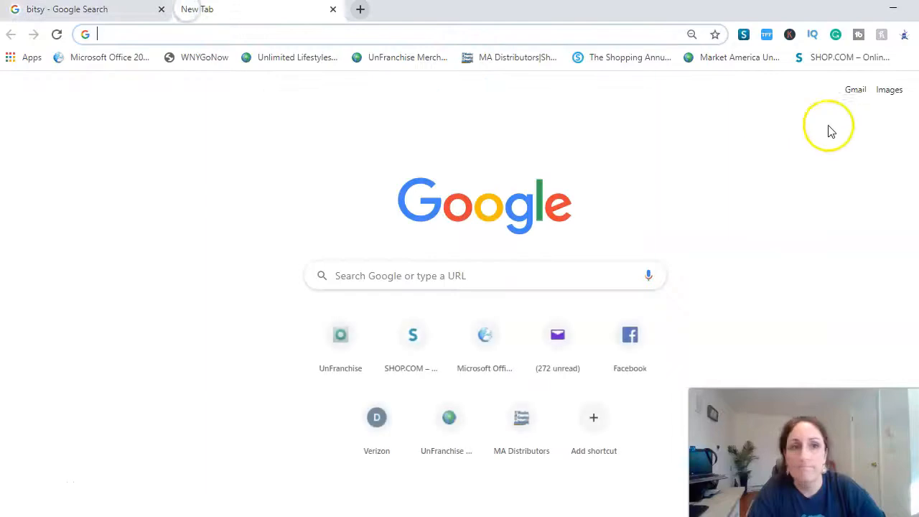
click(908, 57)
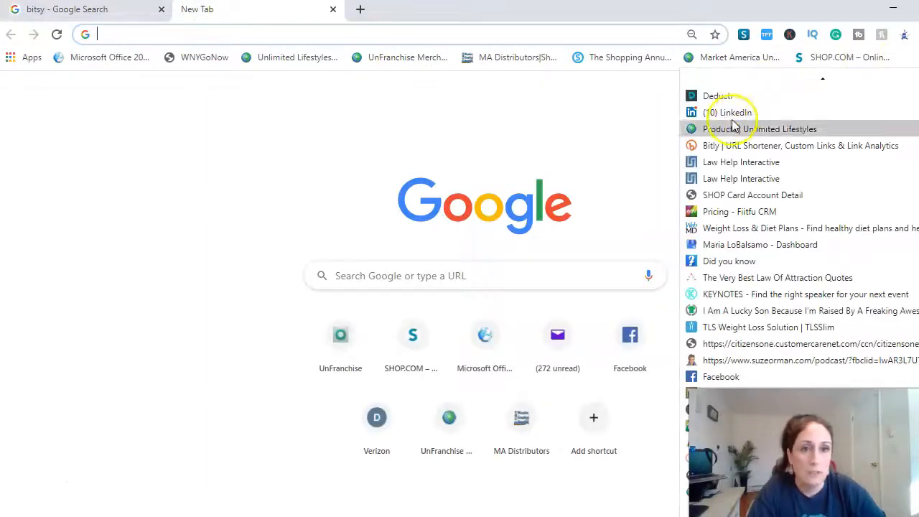
click(709, 145)
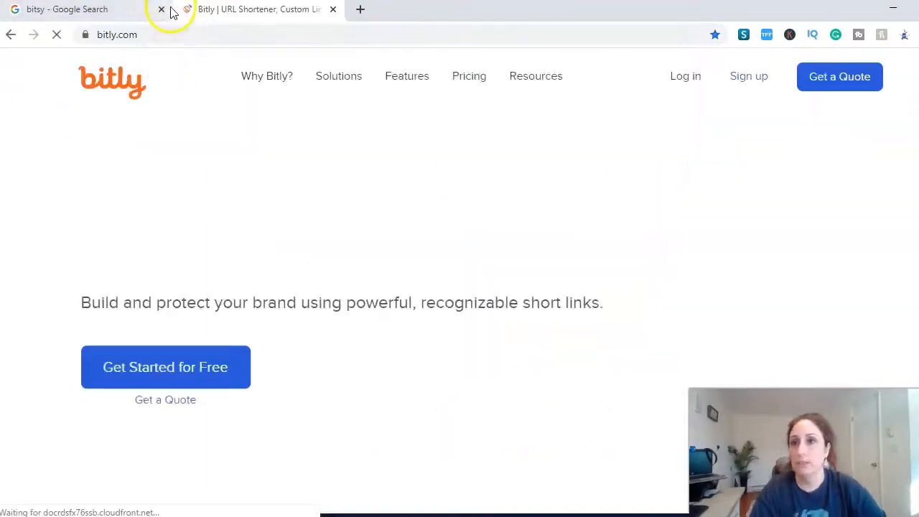
click(161, 9)
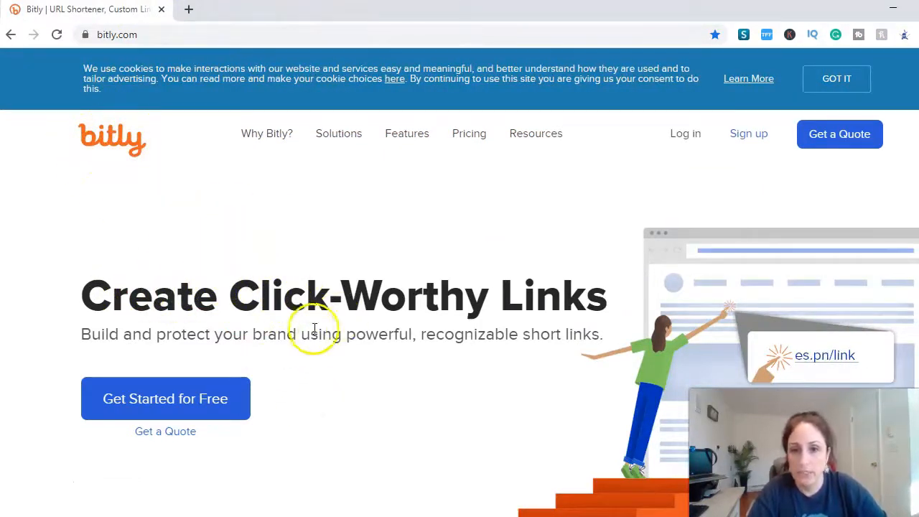
Paste the copied MochaTonix page link into Bitly's link shortener and shorten it
scroll(293, 369, down, 3)
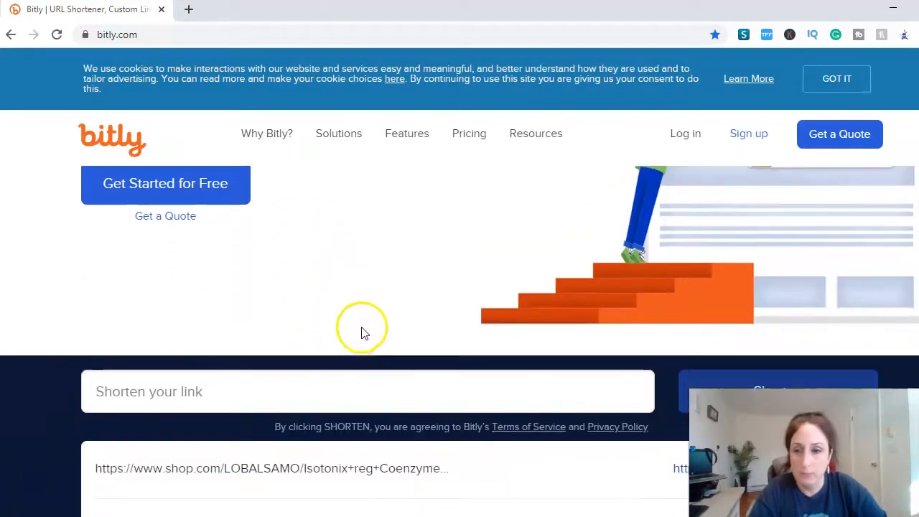
scroll(361, 330, down, 2)
click(155, 246)
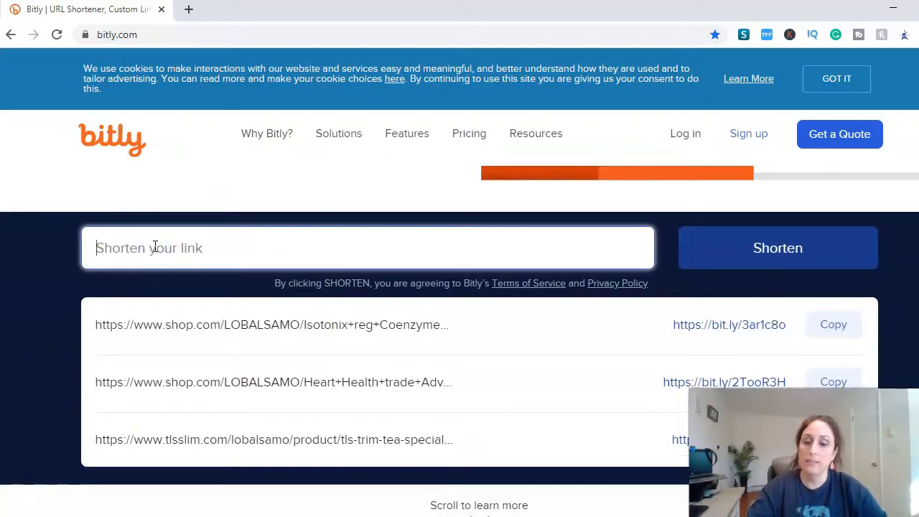
key(ctrl+v)
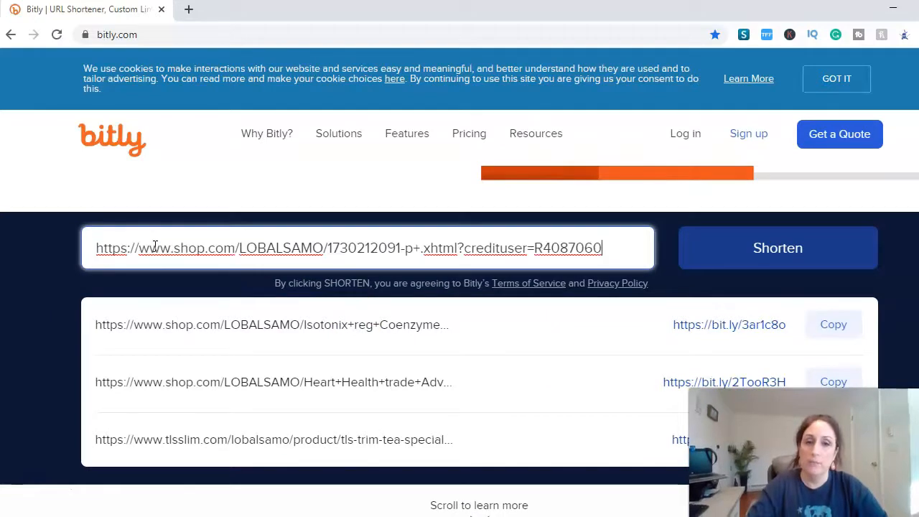
click(767, 256)
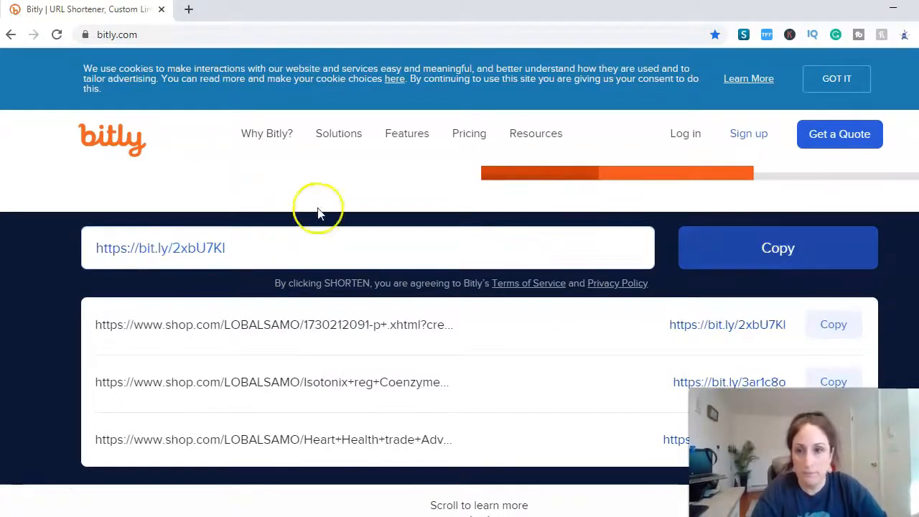
Copy the shortened link and, in Word, paste it under the two-links heading, followed by "To order canister" and a new line
drag(237, 248, 99, 253)
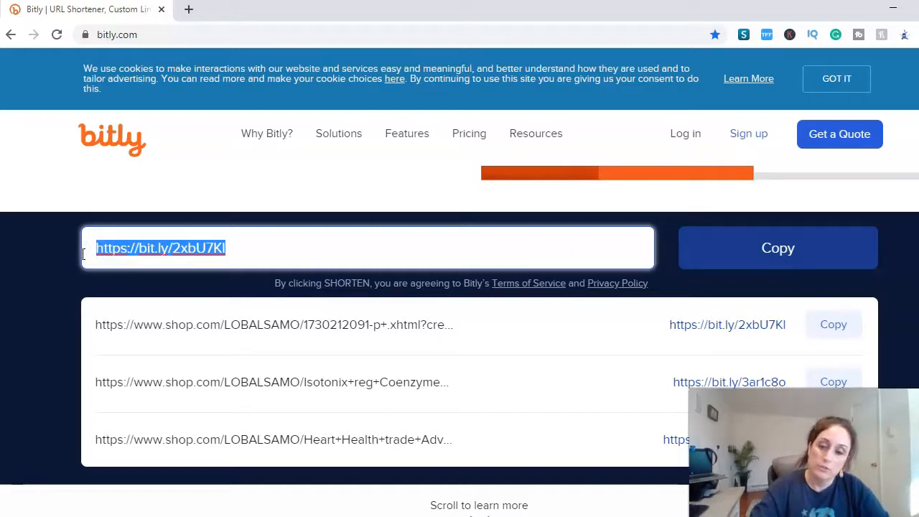
key(ctrl+v)
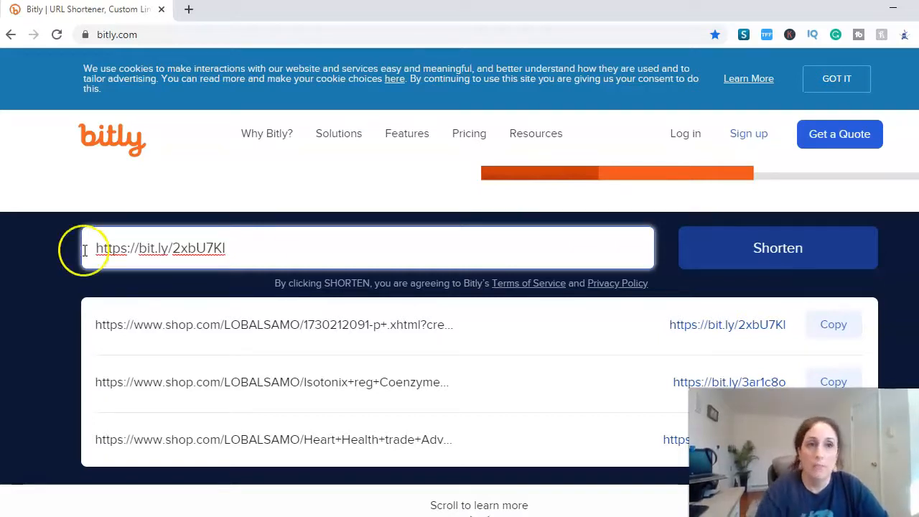
click(893, 9)
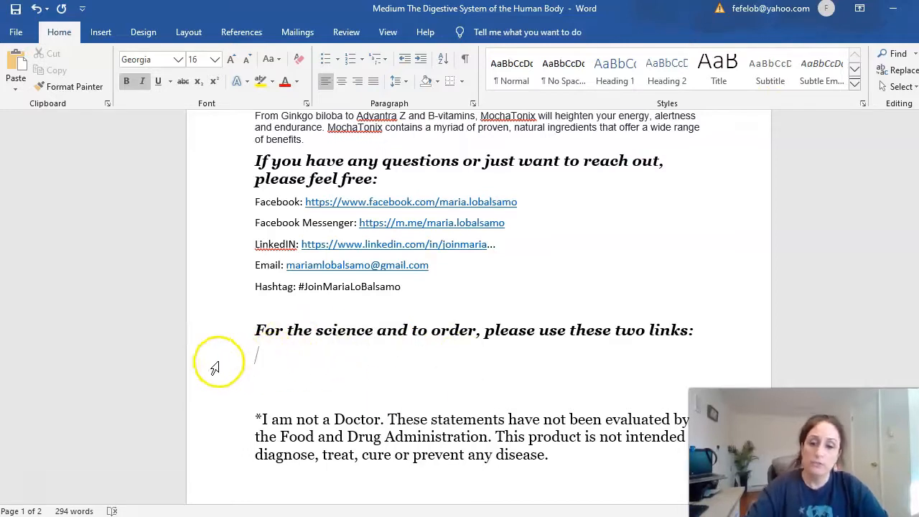
key(ctrl+v)
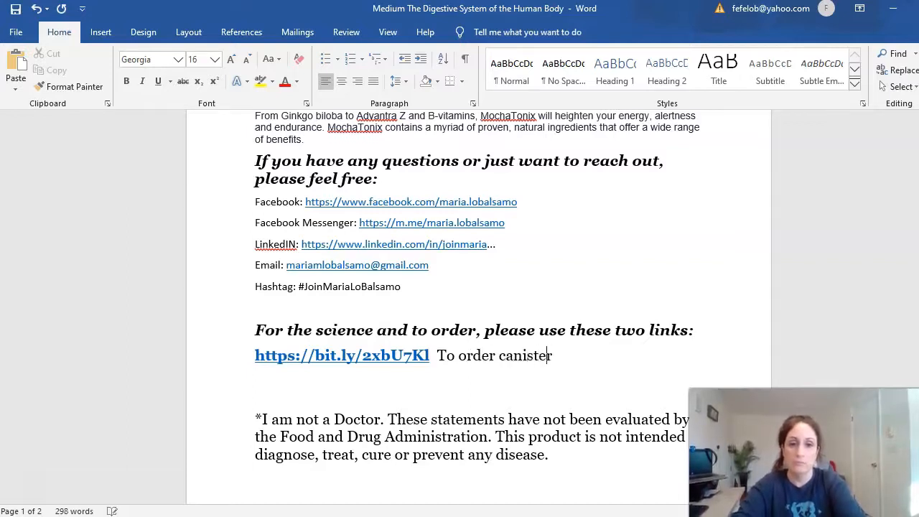
key(Return)
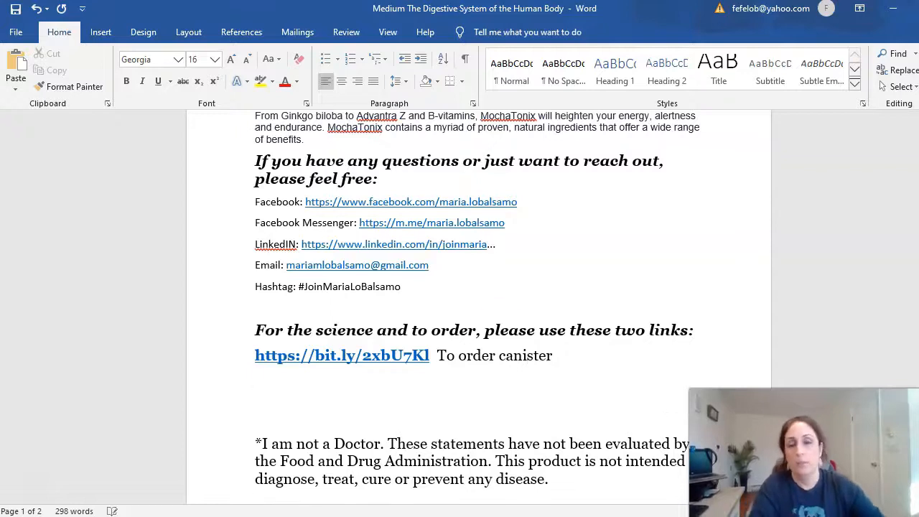
Switch to the SHOP.COM browser window and open the MochaTonix Travel Packets product page from the canister page's related items
click(892, 9)
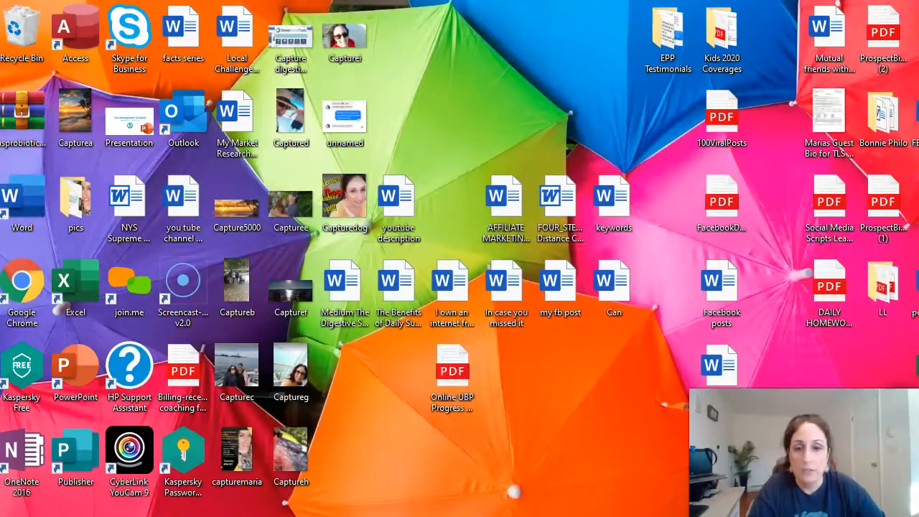
click(308, 443)
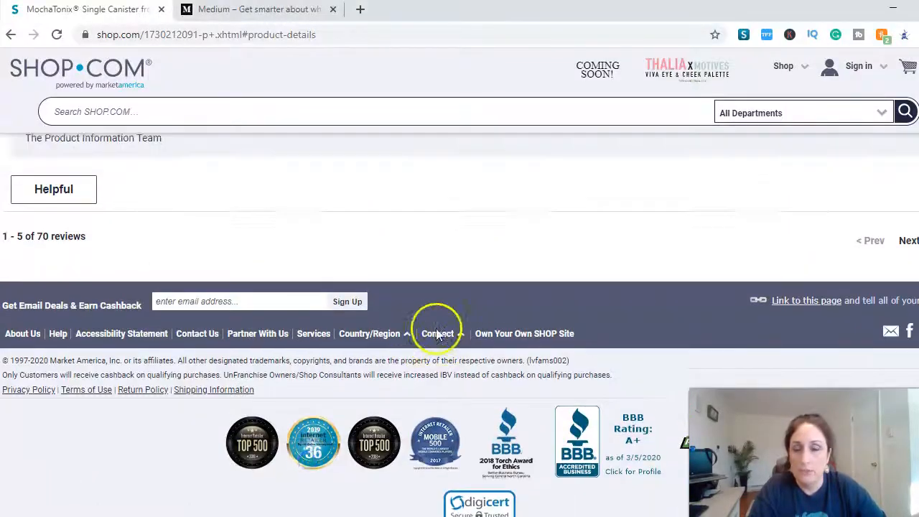
scroll(436, 336, up, 15)
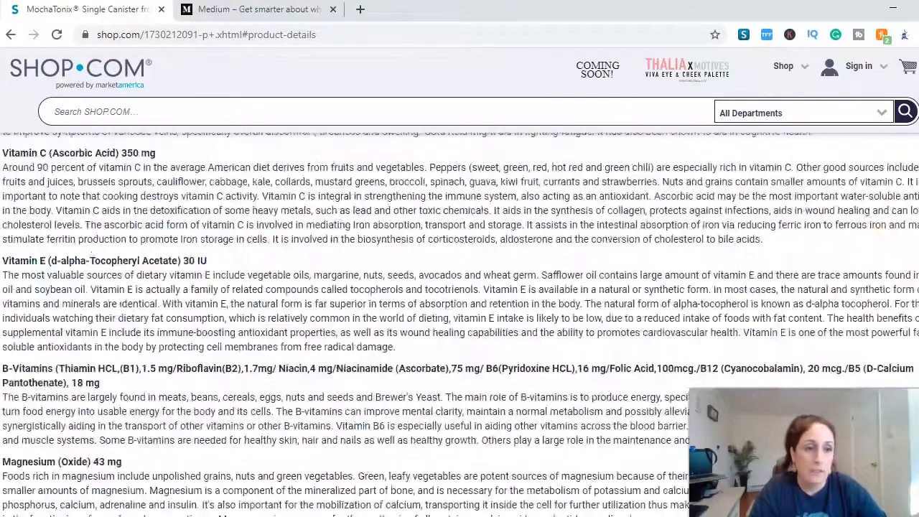
scroll(225, 180, up, 10)
click(11, 35)
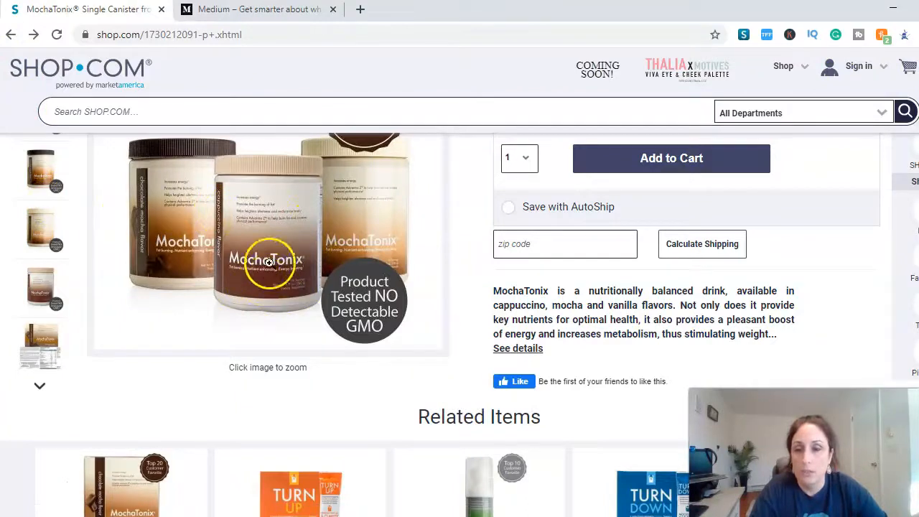
scroll(267, 262, down, 2)
click(79, 412)
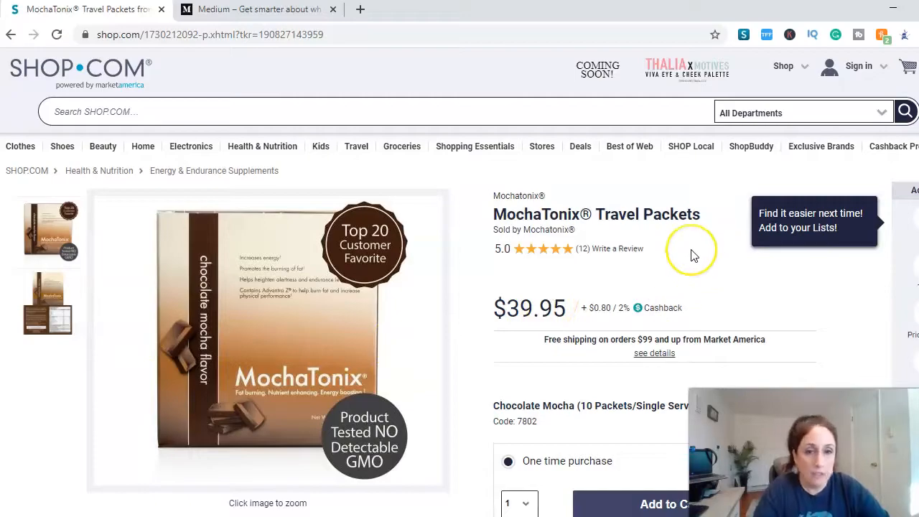
Get the shareable page link from the footer of the MochaTonix Travel Packets page and copy it
click(722, 225)
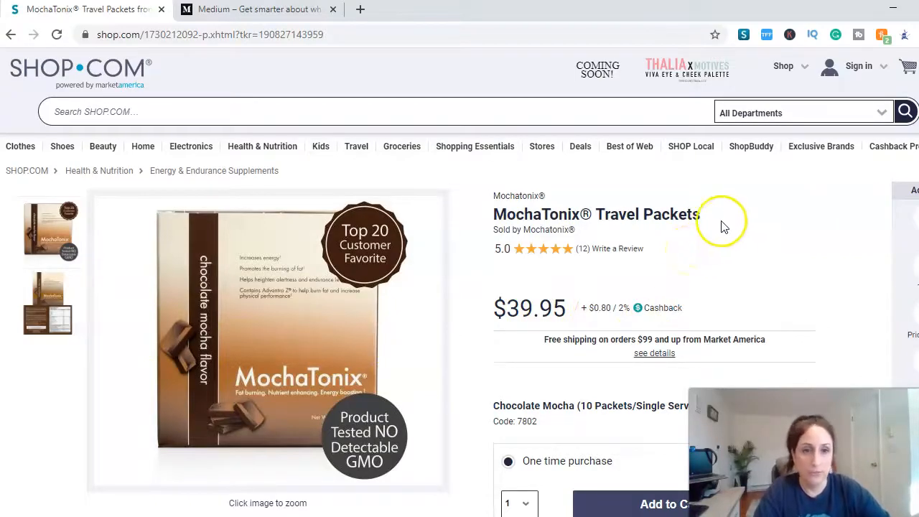
click(785, 188)
scroll(459, 323, down, 20)
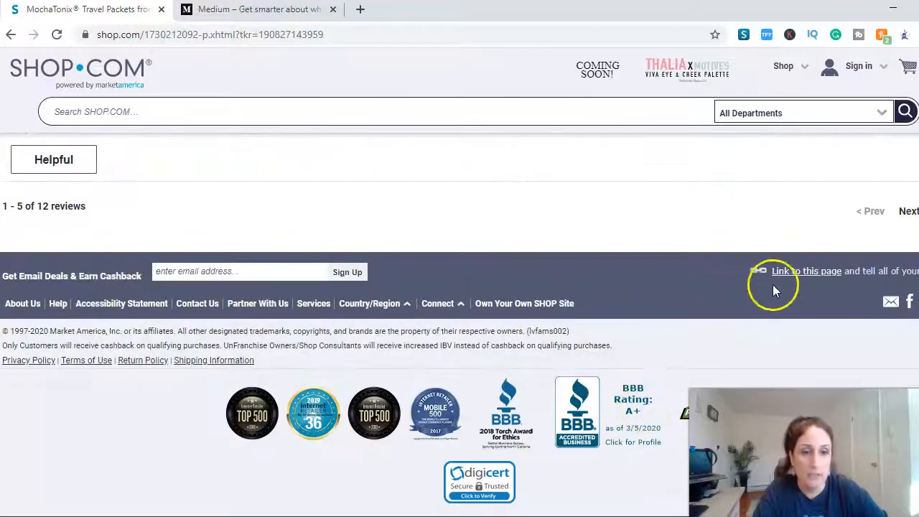
click(773, 286)
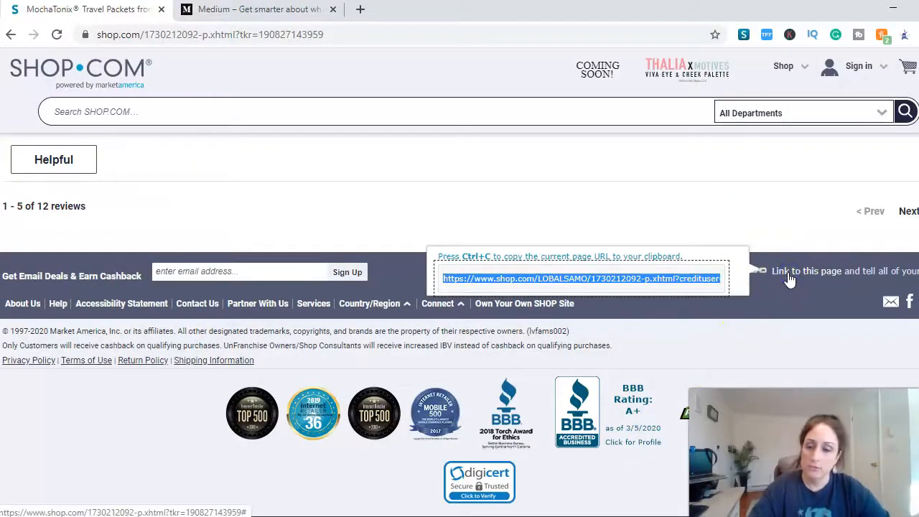
click(769, 263)
Switch to the Bitly window, replace the previous short link with the copied travel packets link and shorten it
click(252, 97)
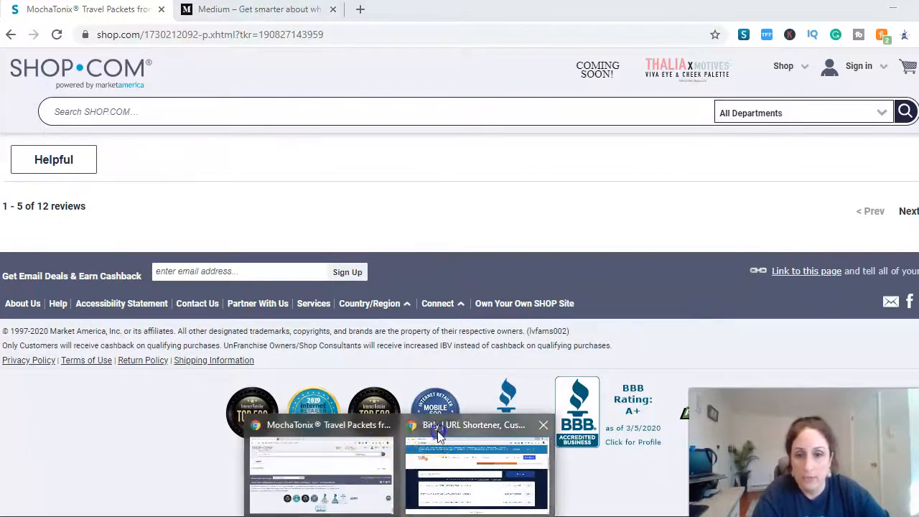
click(431, 445)
drag(246, 251, 39, 241)
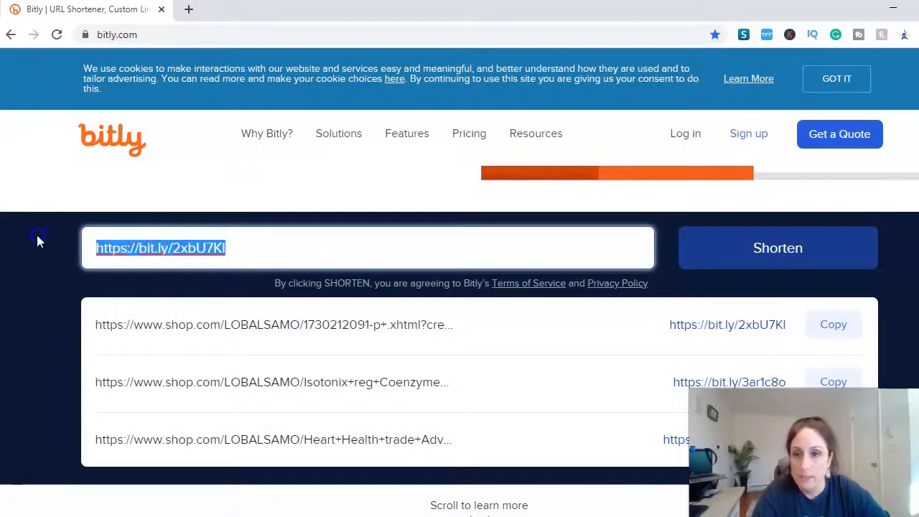
key(BackSpace)
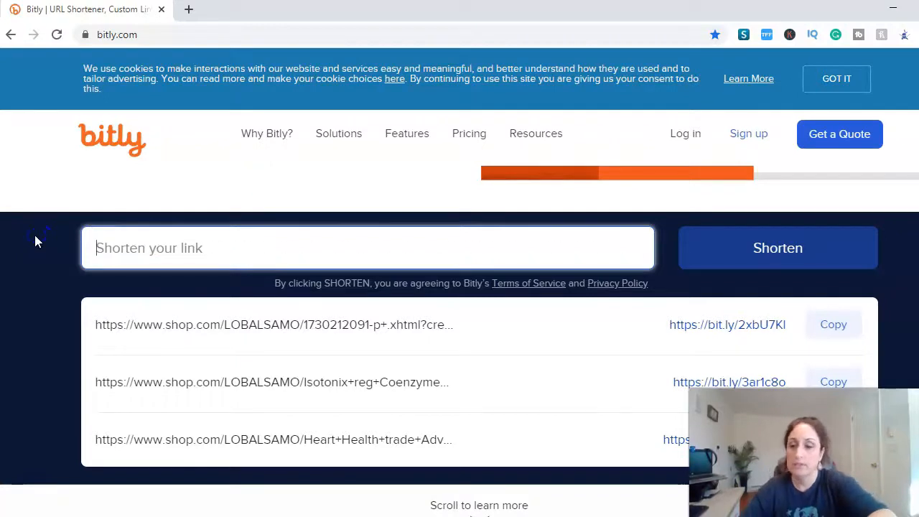
key(ctrl+v)
click(749, 261)
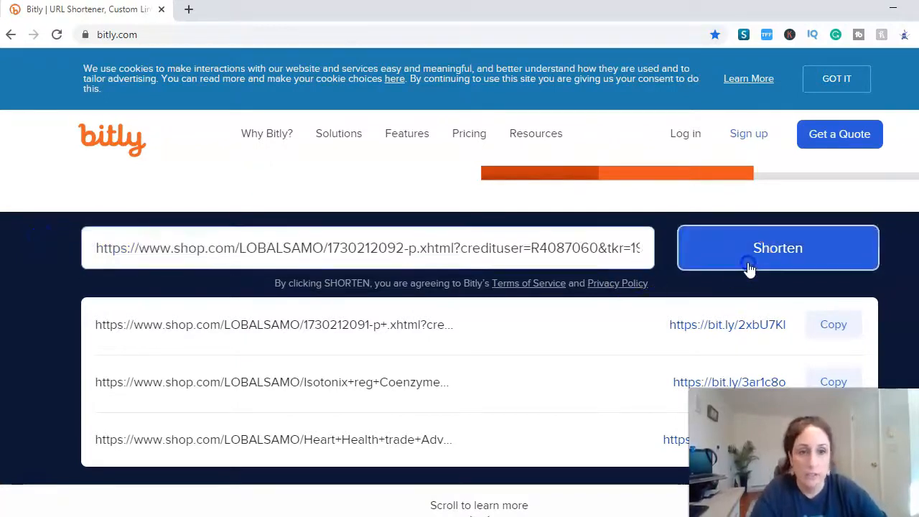
drag(249, 266, 109, 251)
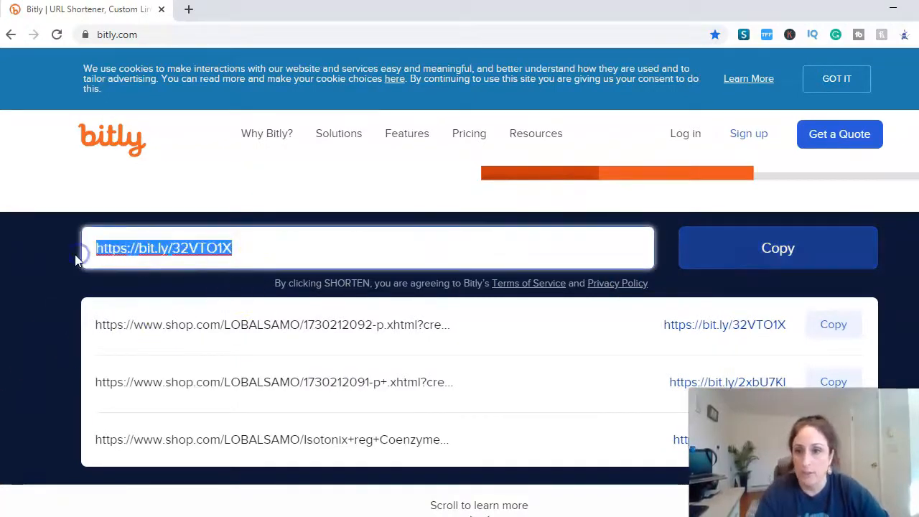
click(76, 260)
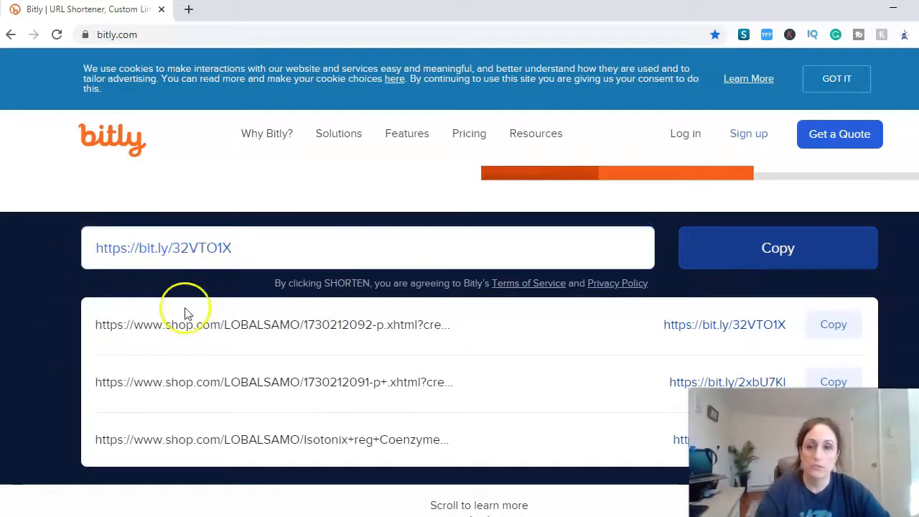
click(892, 8)
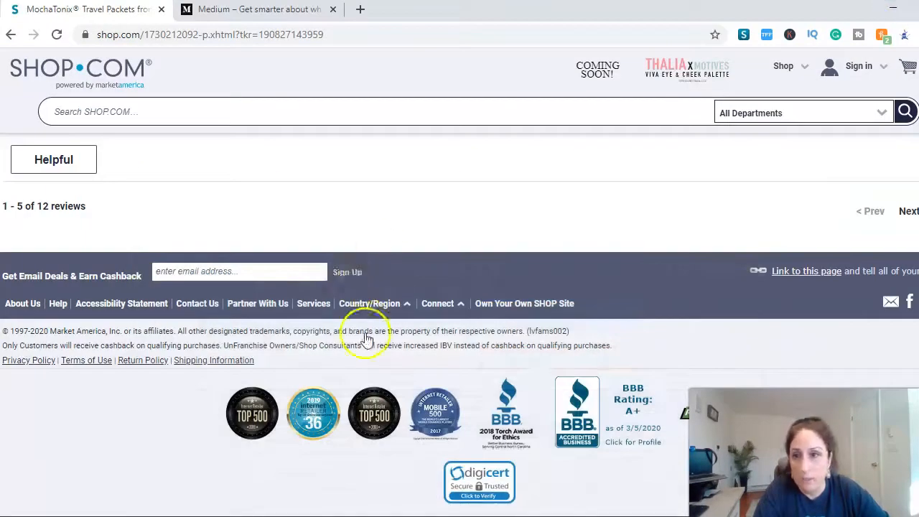
click(451, 515)
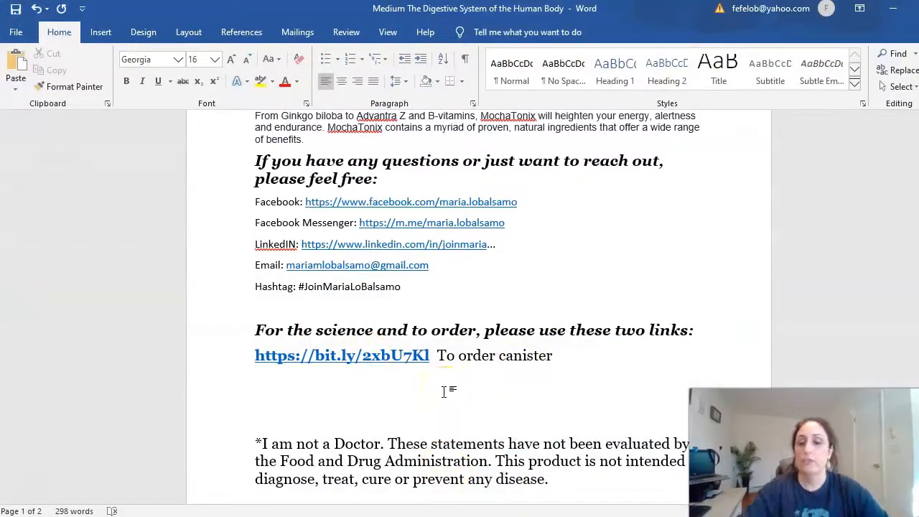
key(ctrl+v)
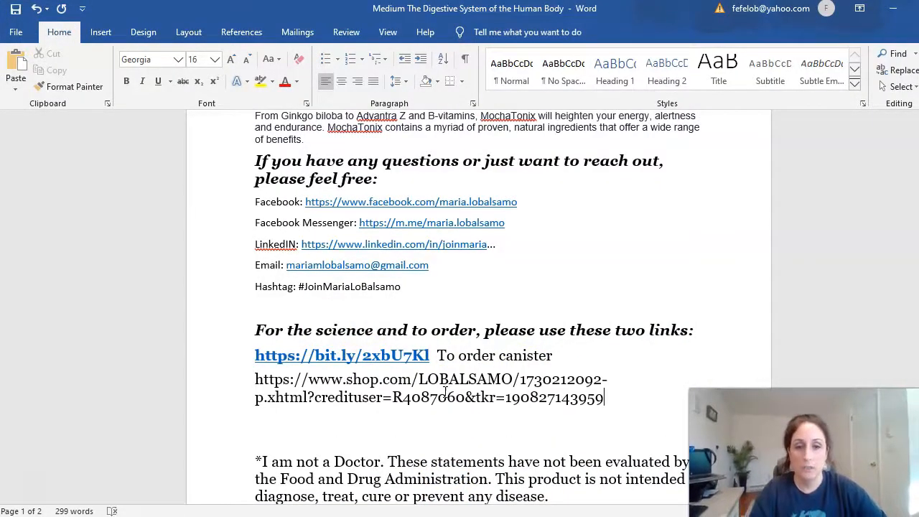
click(37, 11)
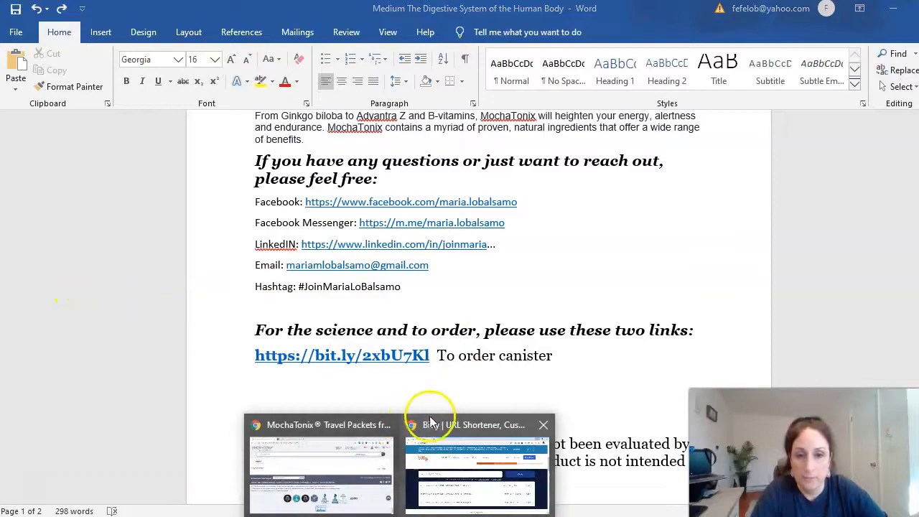
click(434, 424)
drag(237, 246, 122, 250)
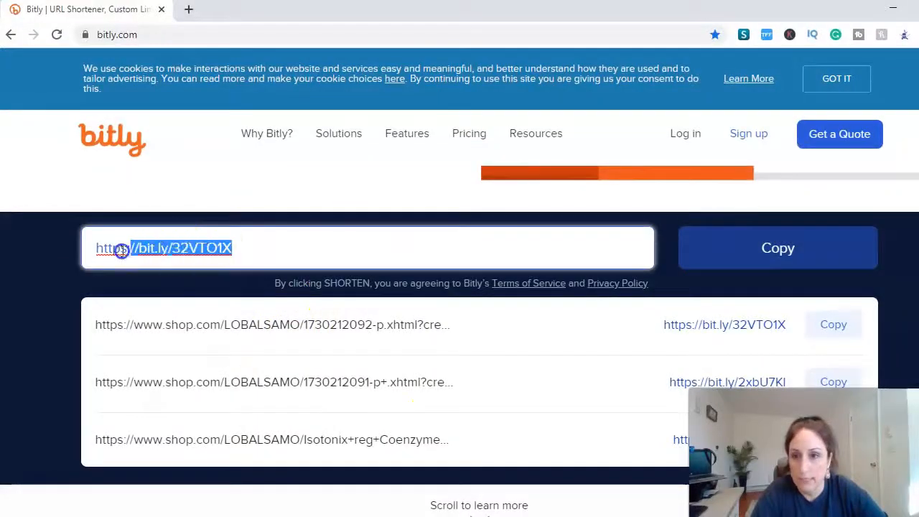
right_click(89, 250)
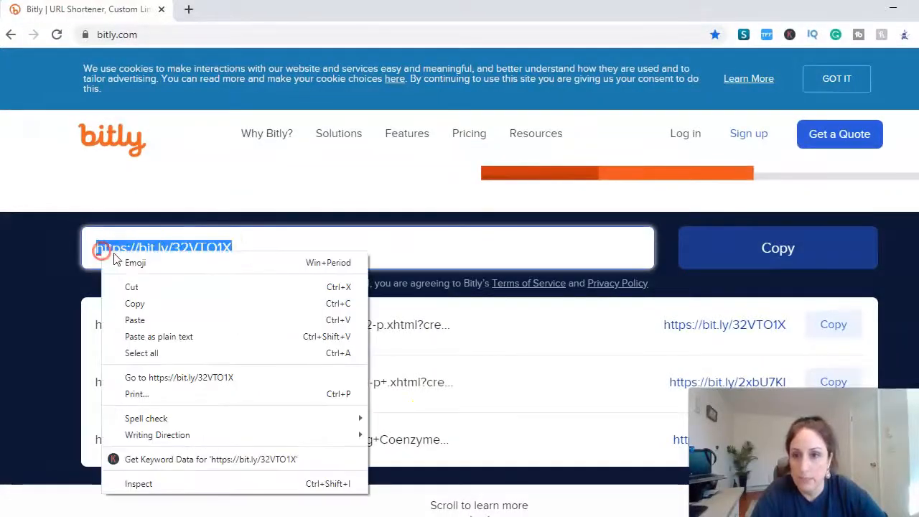
click(133, 305)
click(460, 513)
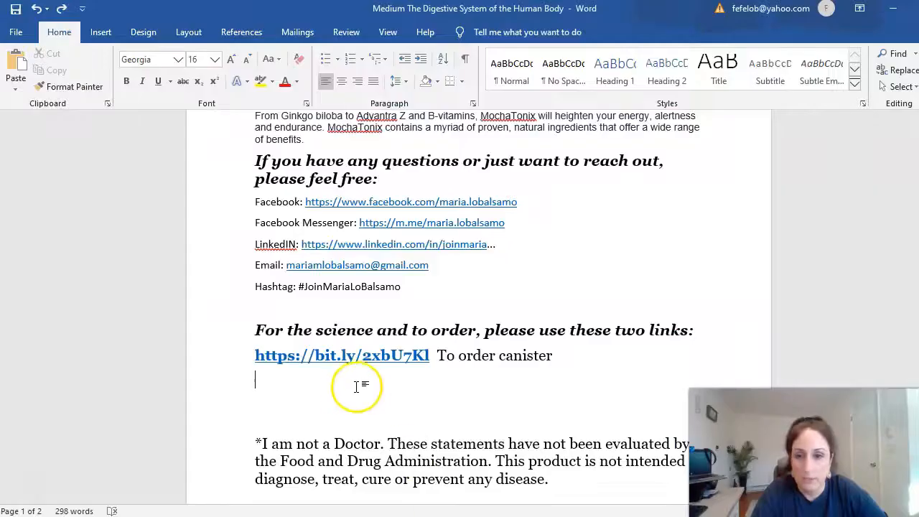
click(349, 388)
key(ctrl+v)
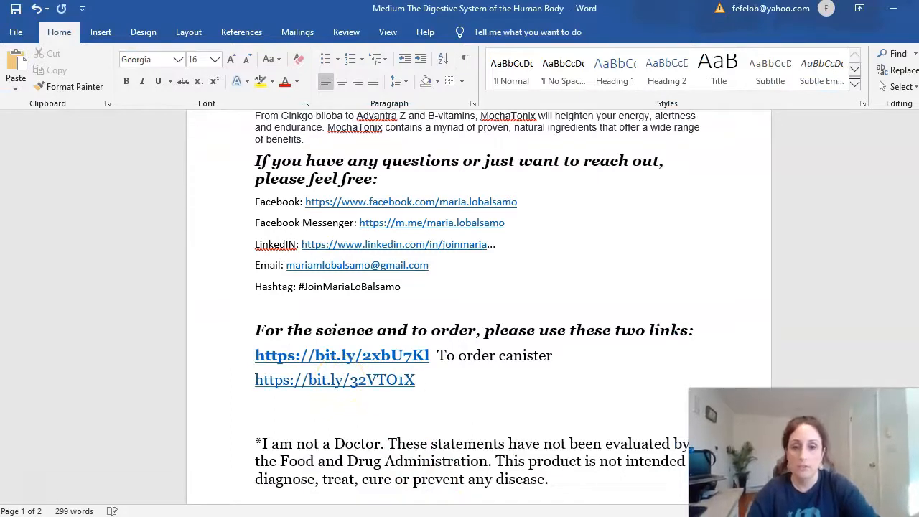
text(To order travel packets)
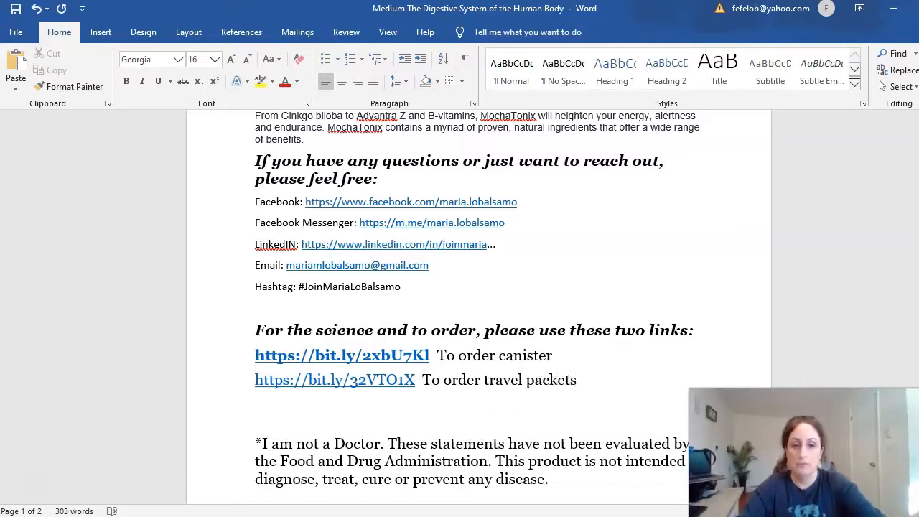
Remove the extra blank line after the travel packets link and replace the blank line above the two-links heading
key(BackSpace)
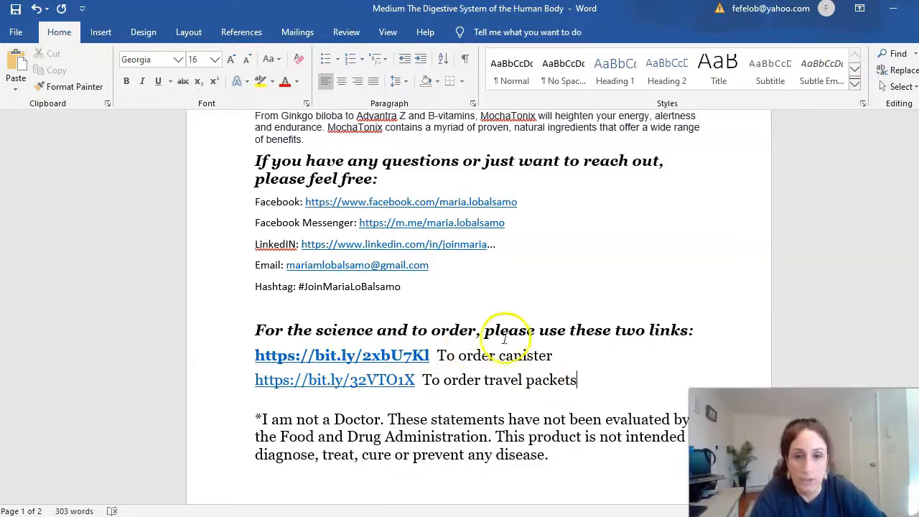
click(267, 311)
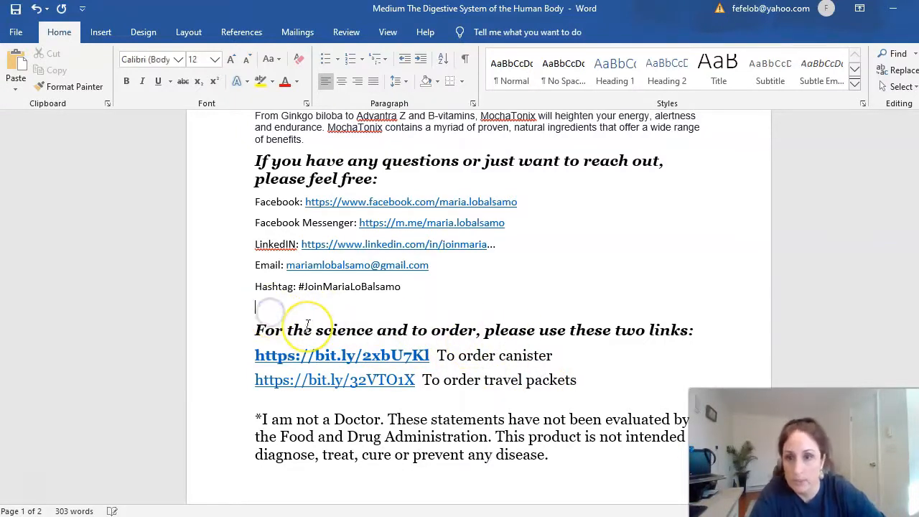
key(Delete)
key(Return)
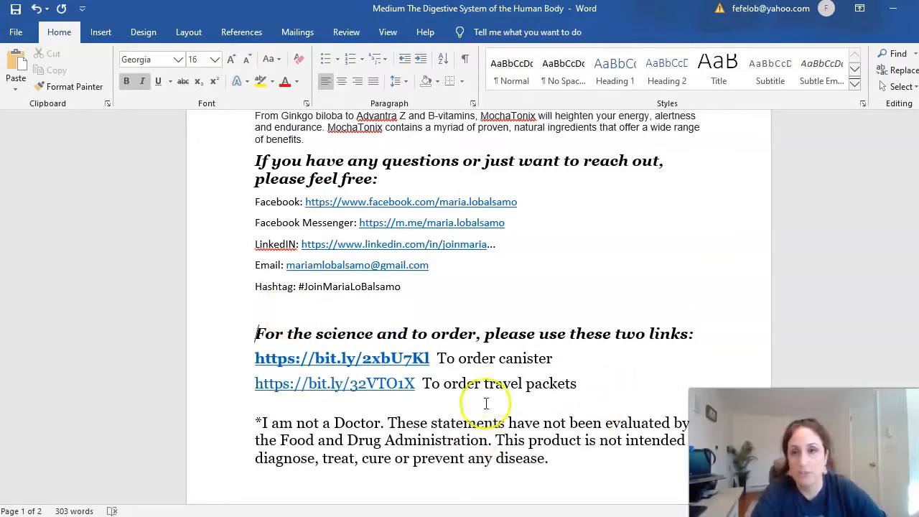
Set the font size of the "I am not a Doctor" disclaimer paragraph to 11
scroll(467, 342, up, 5)
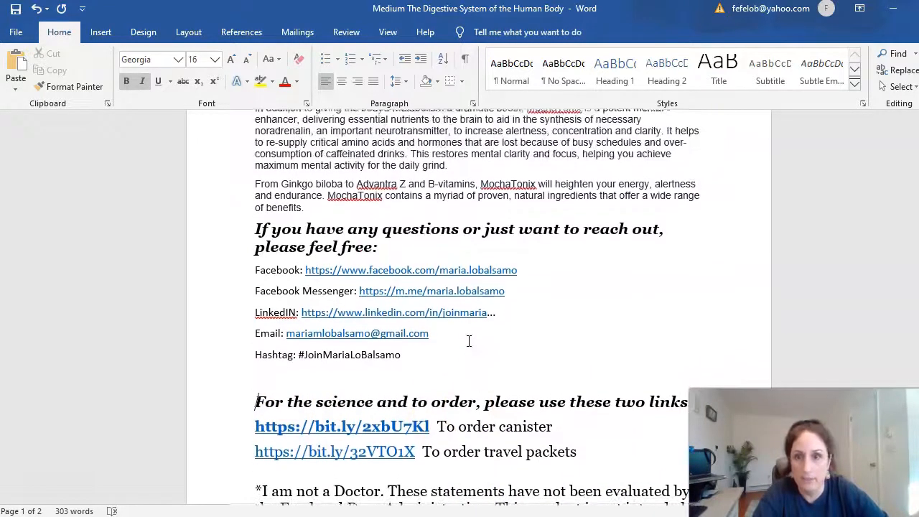
scroll(467, 342, down, 10)
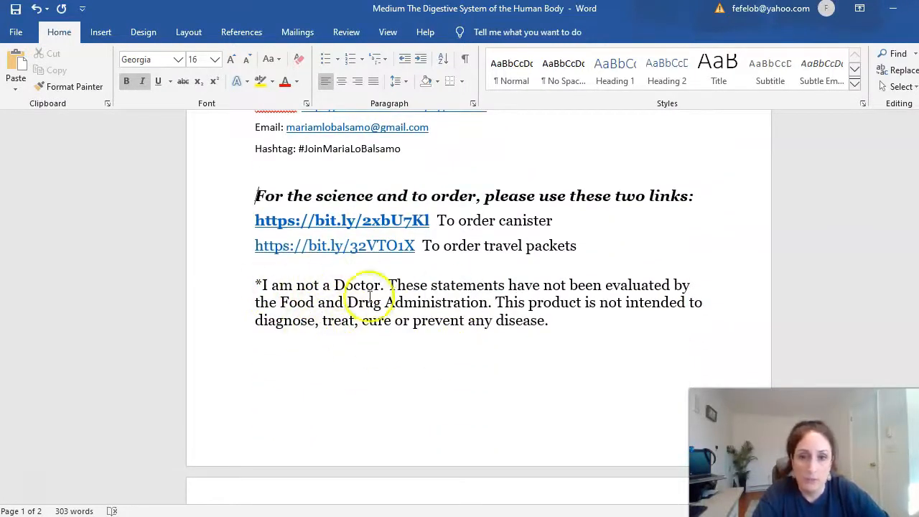
drag(556, 322, 262, 281)
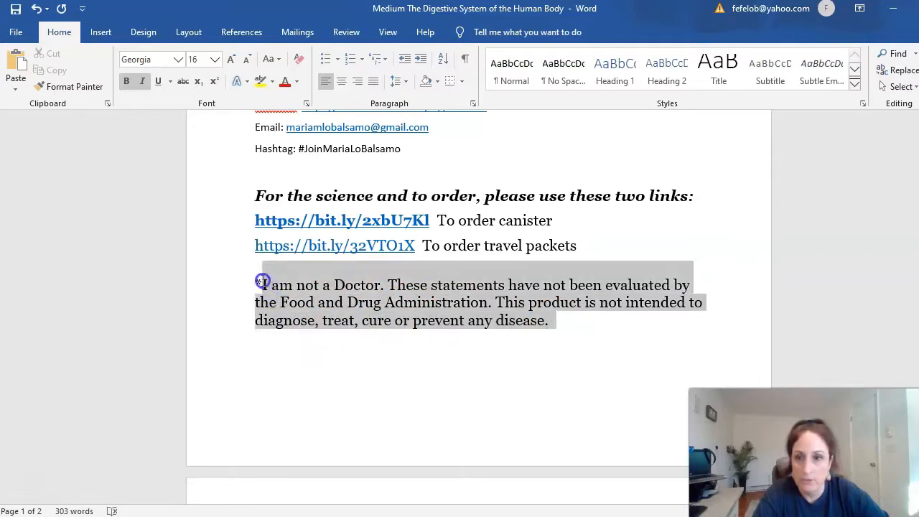
click(215, 59)
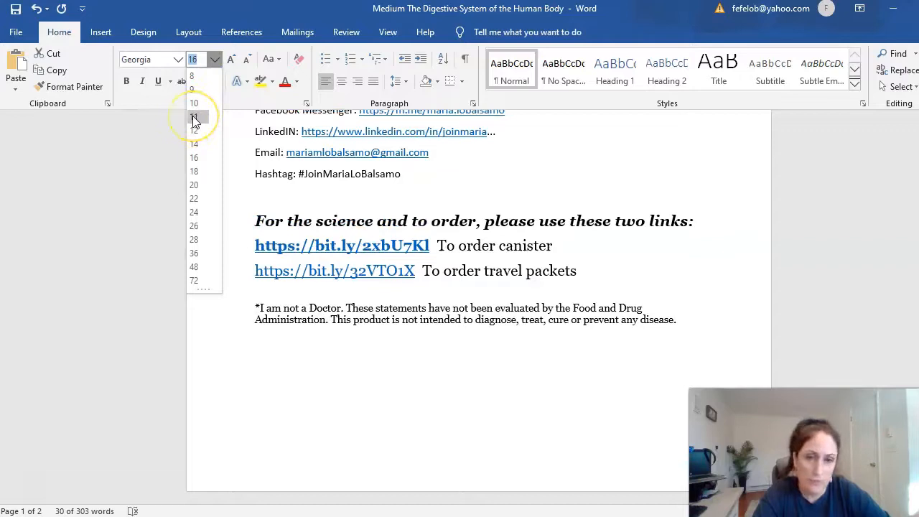
click(194, 119)
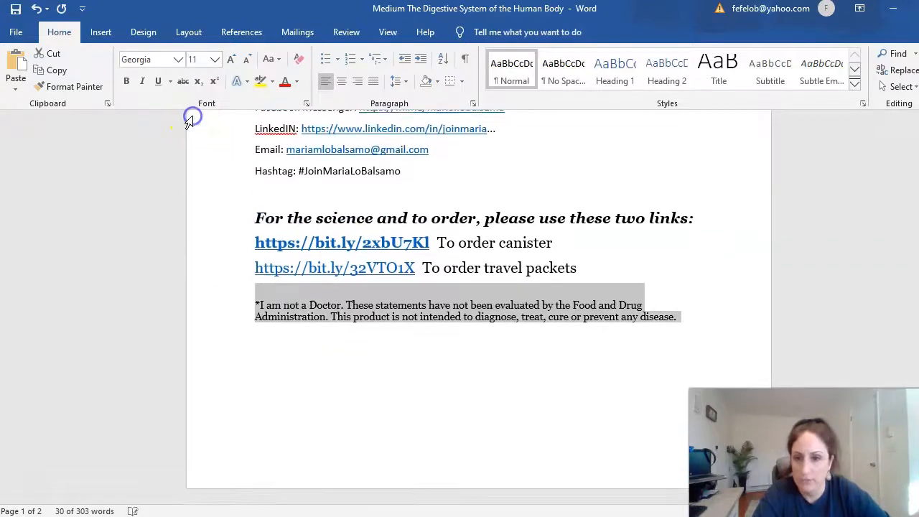
click(388, 395)
Switch from the Word article to the MochaTonix Travel Packets page on SHOP.COM and bring up its main product image
scroll(387, 396, up, 8)
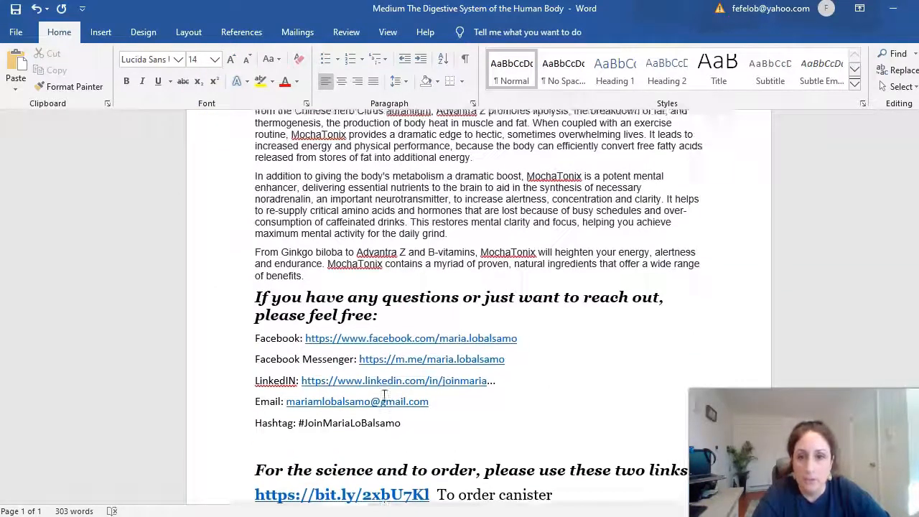
scroll(390, 389, up, 1)
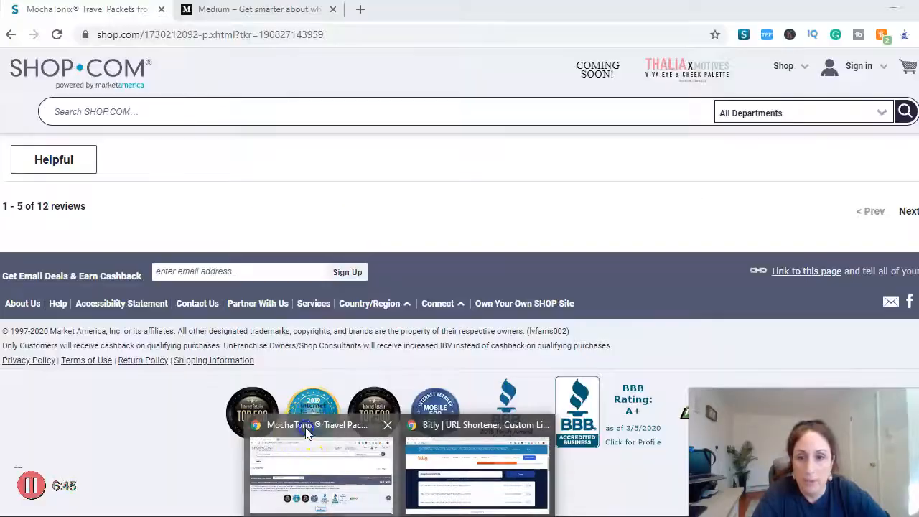
click(302, 435)
scroll(321, 294, up, 12)
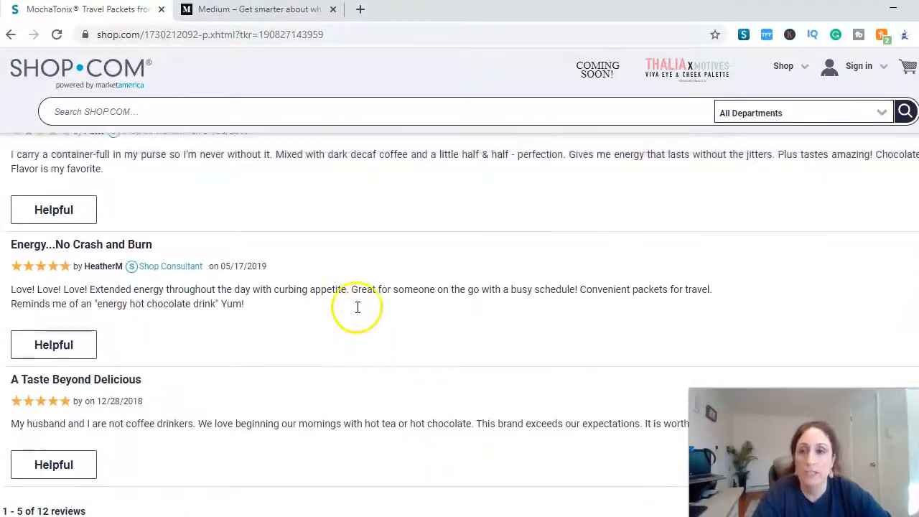
scroll(364, 343, up, 15)
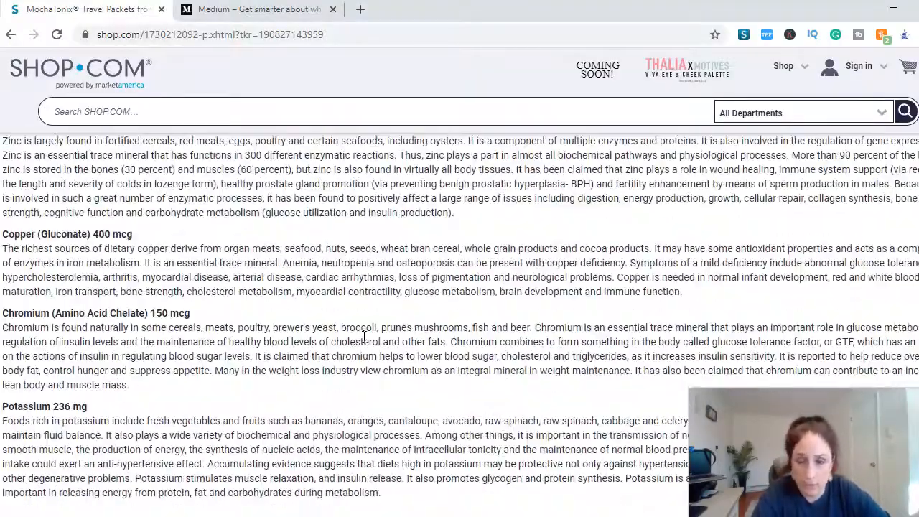
scroll(364, 337, down, 10)
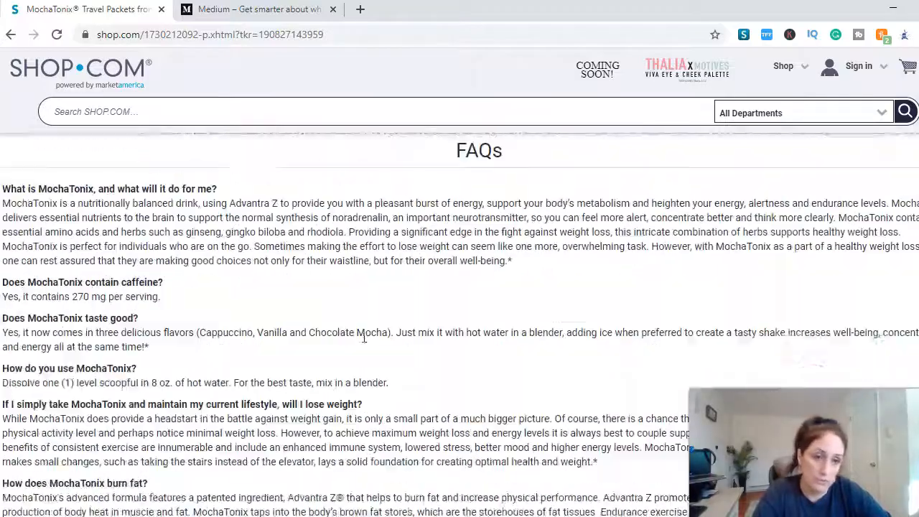
scroll(364, 337, up, 1)
scroll(459, 316, up, 10)
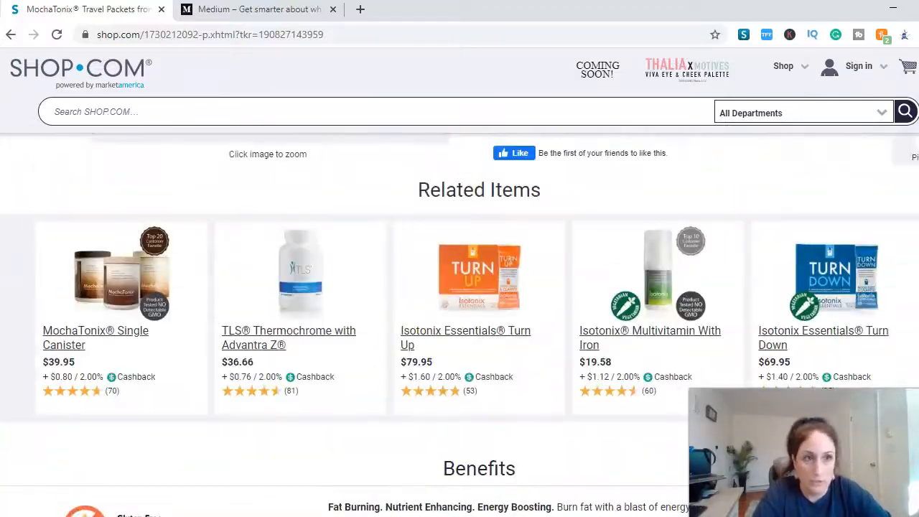
scroll(309, 293, up, 5)
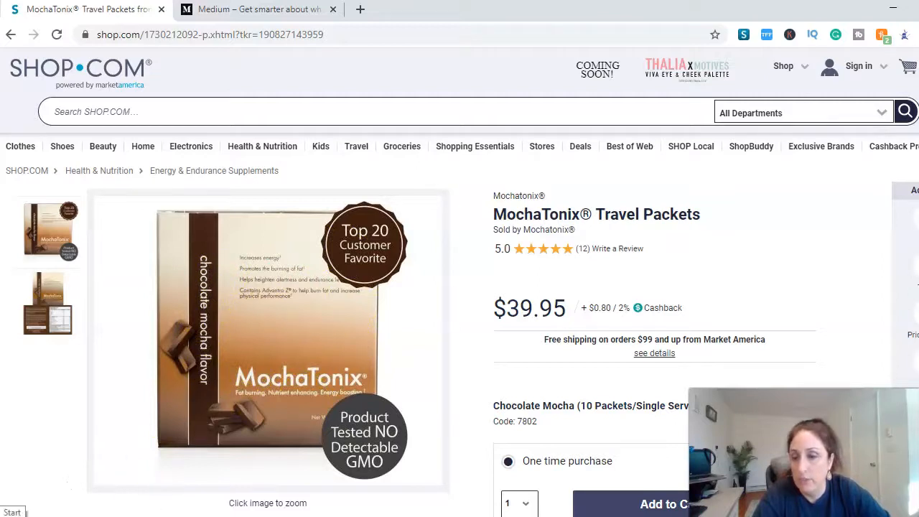
Open the Snipping Tool and capture a rectangular snip around the MochaTonix Travel Packets product image with both badges
click(9, 514)
click(422, 216)
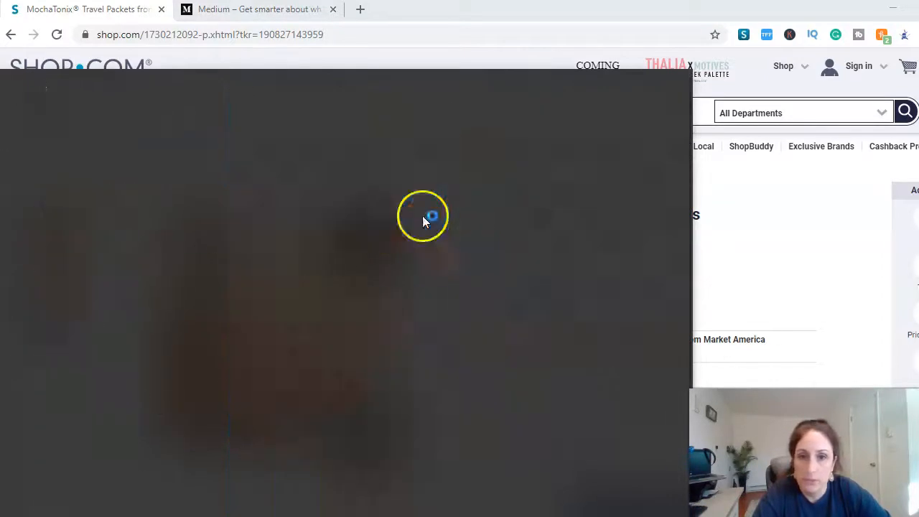
click(700, 352)
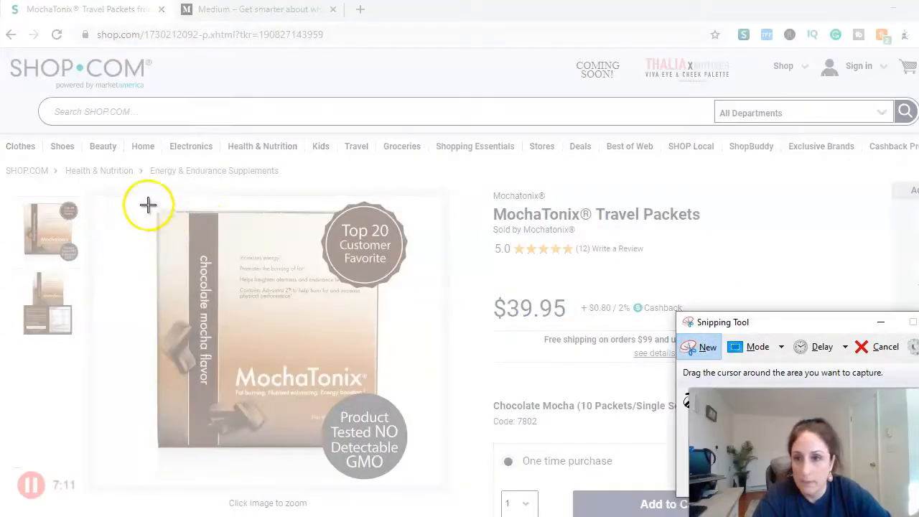
drag(144, 200, 408, 481)
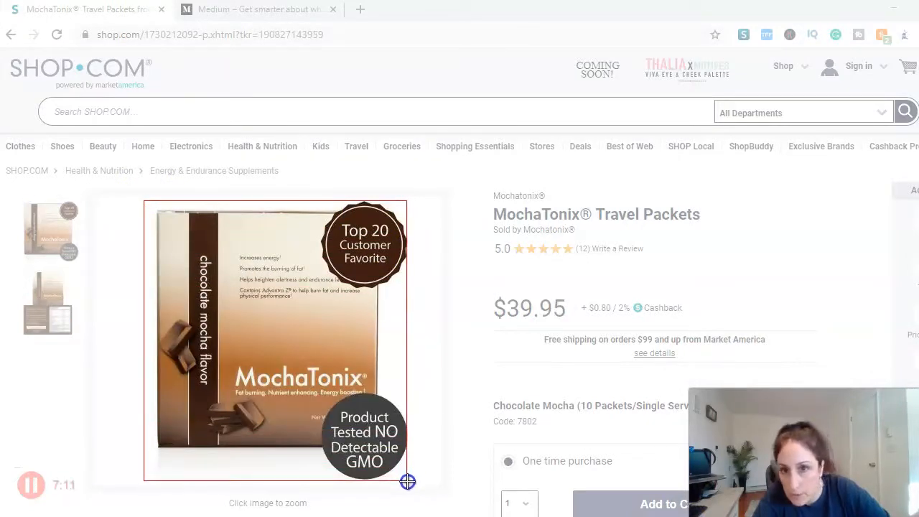
drag(407, 481, 405, 480)
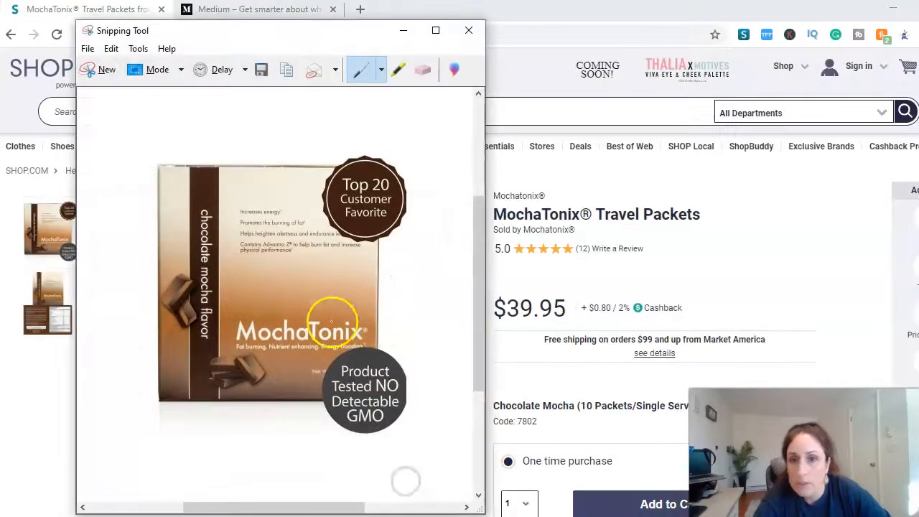
Save the snip to the Desktop as a PNG named "Capturemoc" and minimize the Snipping Tool
click(87, 48)
click(111, 86)
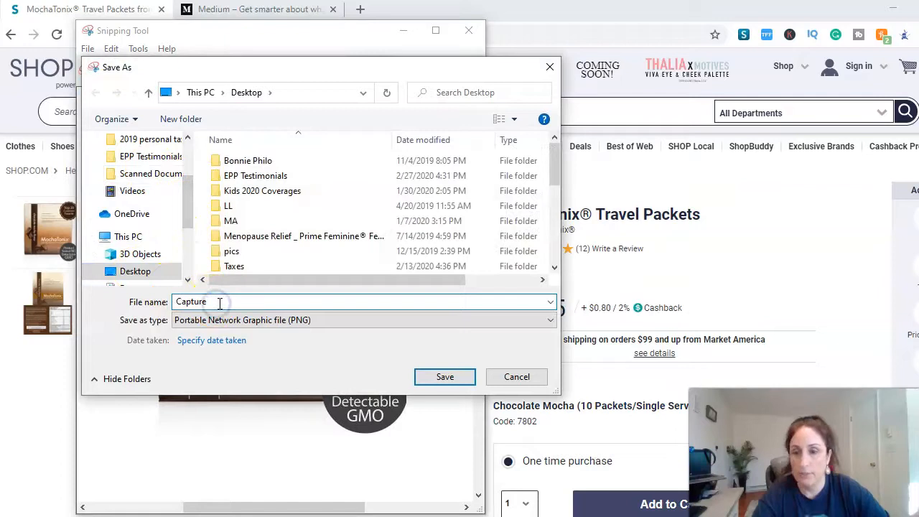
text(moc)
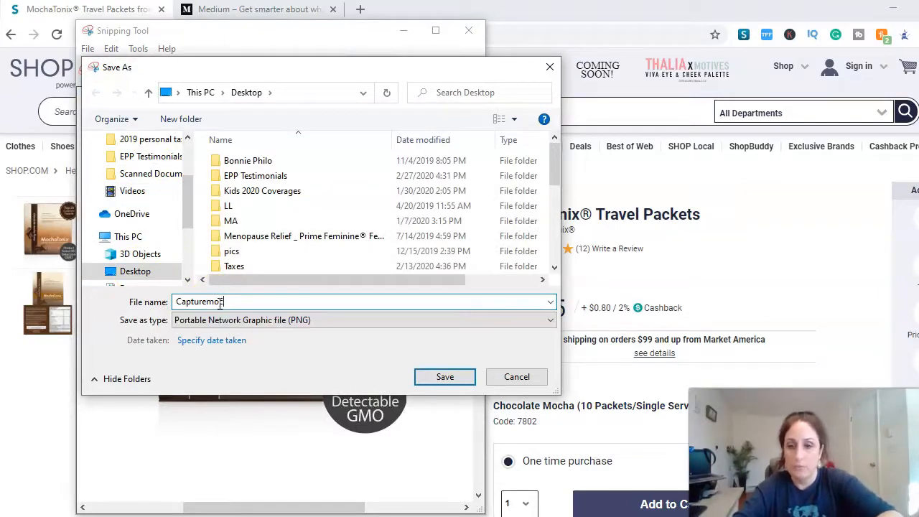
click(441, 376)
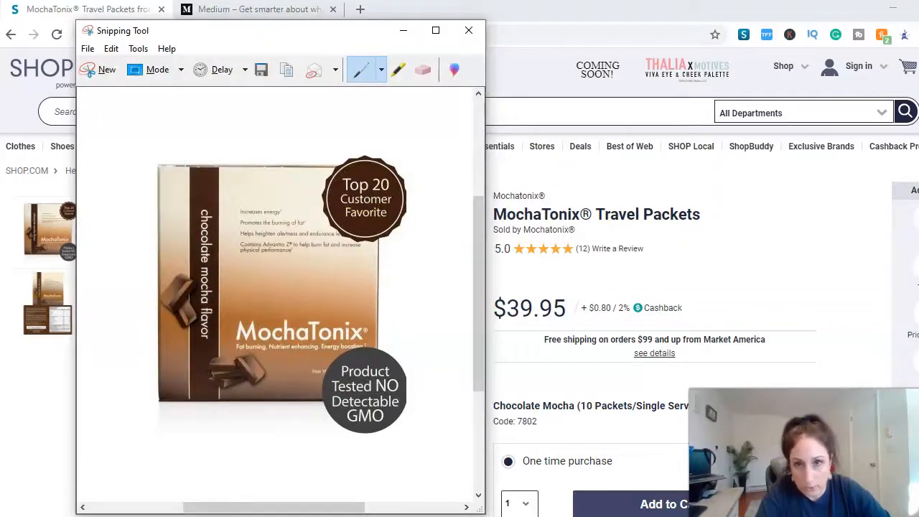
click(403, 30)
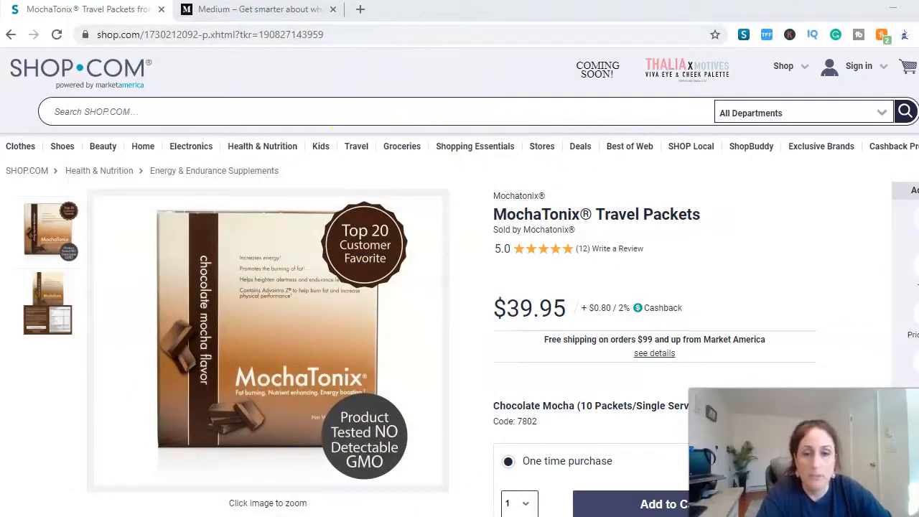
Switch to Word and review the article from the MochaTonix product text down to the order links and disclaimer
mouse_move(507, 515)
click(506, 474)
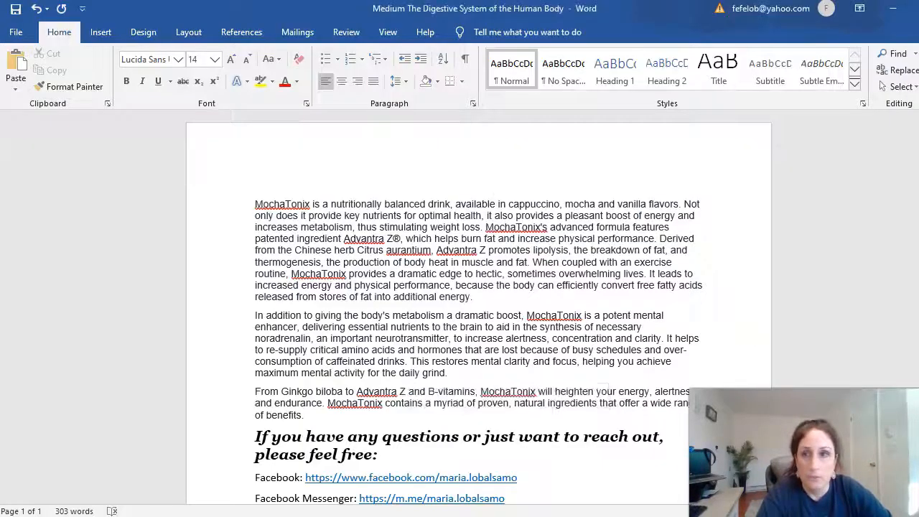
scroll(531, 280, down, 1)
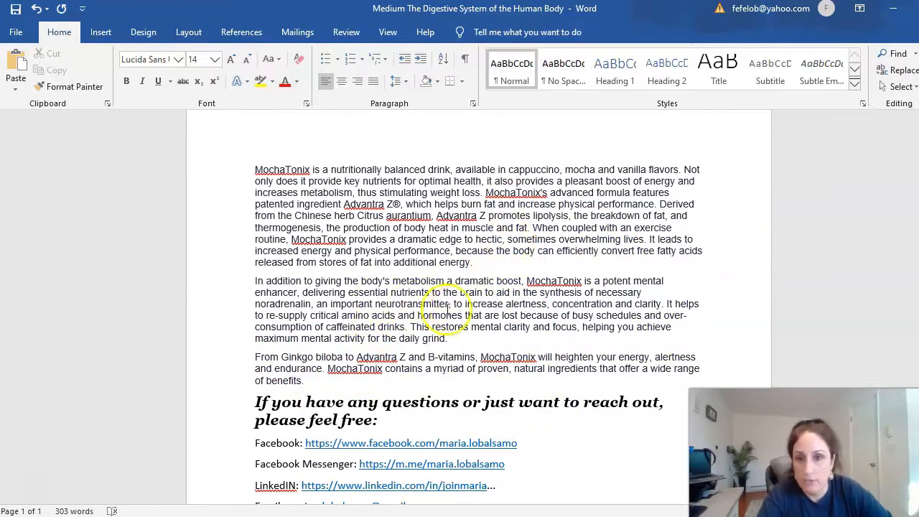
scroll(471, 330, down, 5)
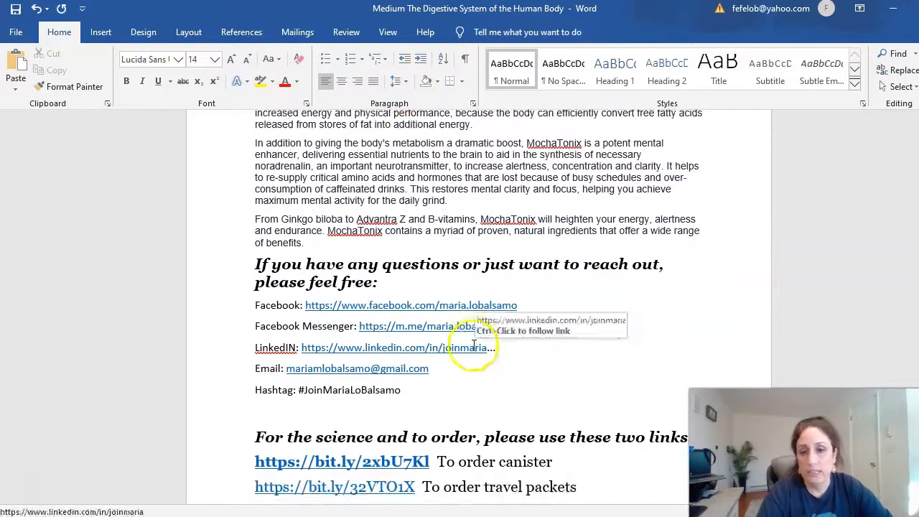
scroll(459, 389, up, 1)
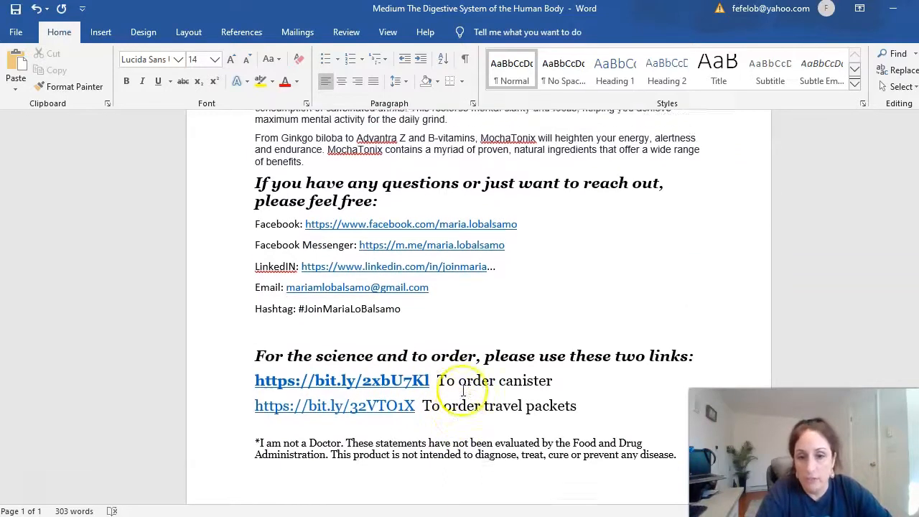
Minimize Word, switch to the Medium site in Chrome and start a new story
mouse_move(397, 516)
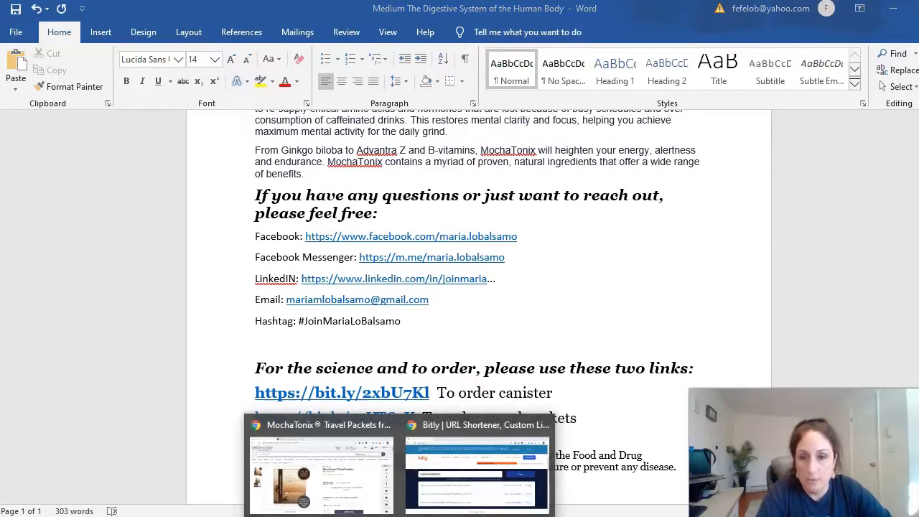
click(909, 12)
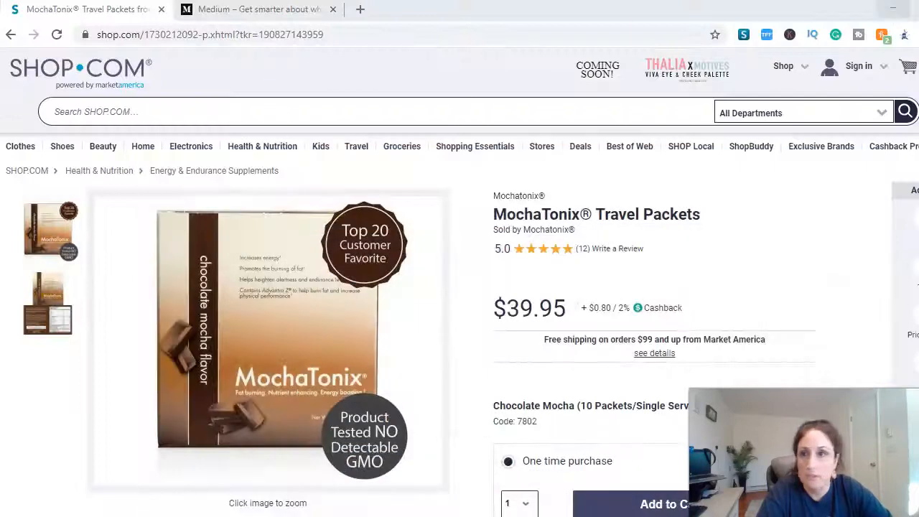
click(227, 10)
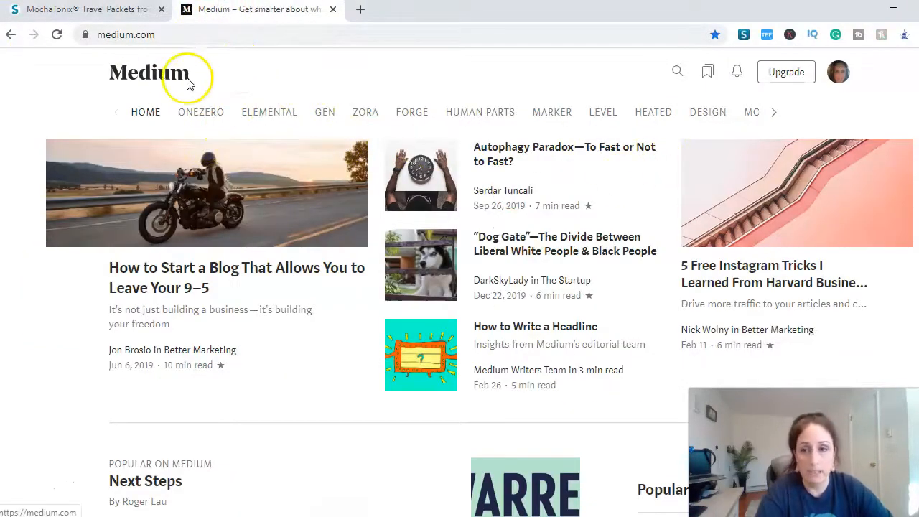
click(837, 78)
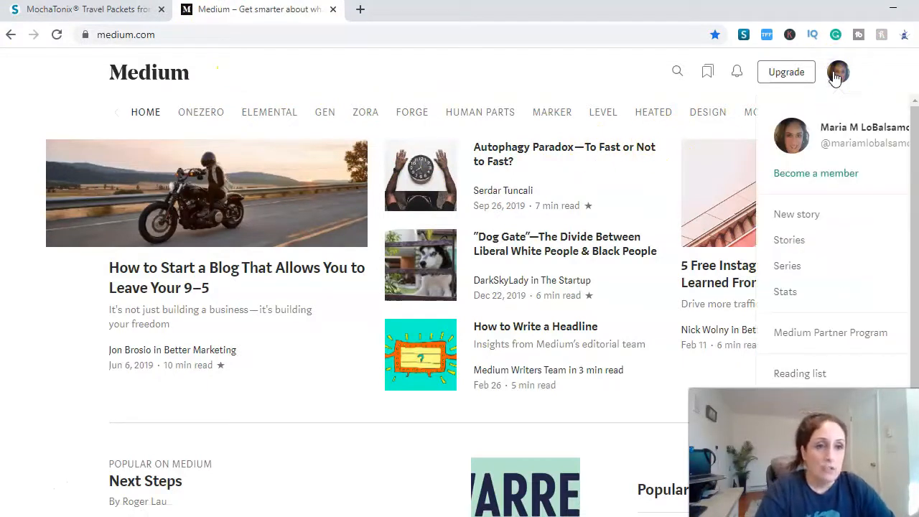
click(790, 215)
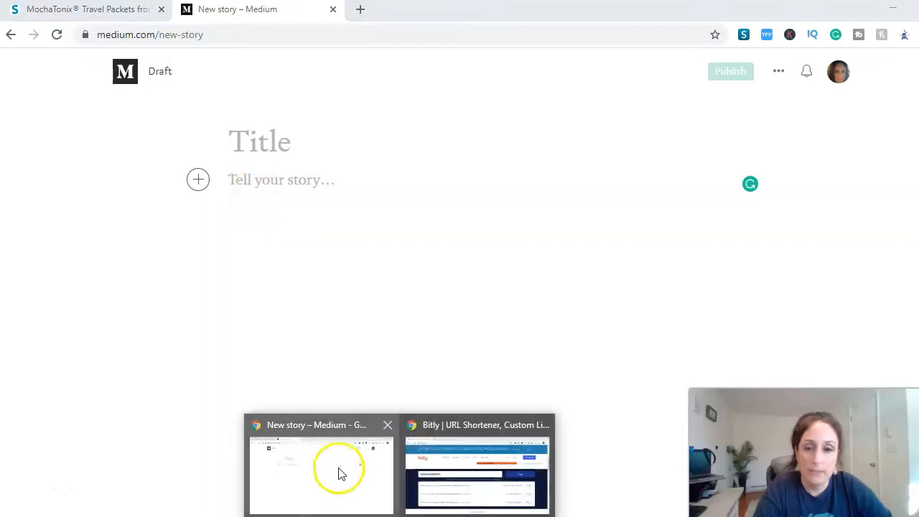
click(336, 422)
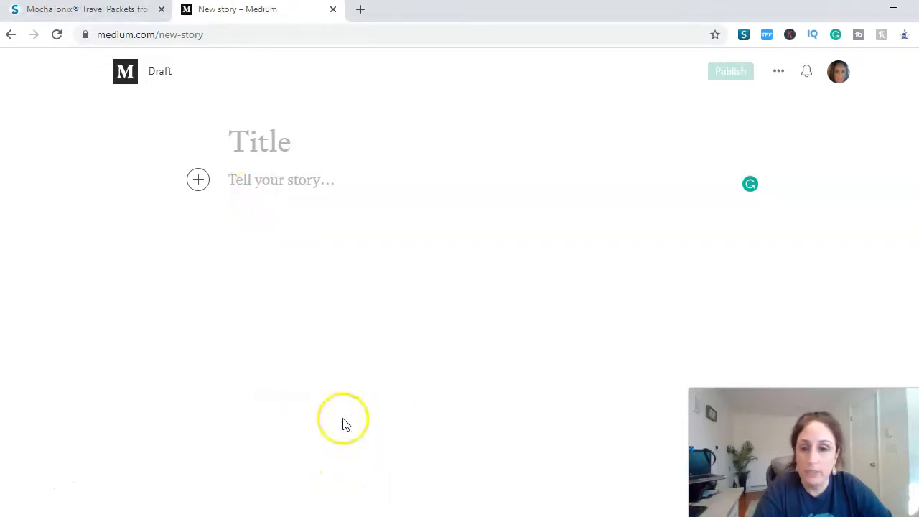
Look over the Travel Packets page on SHOP.COM and go back two pages to the MochaTonix information page
click(98, 9)
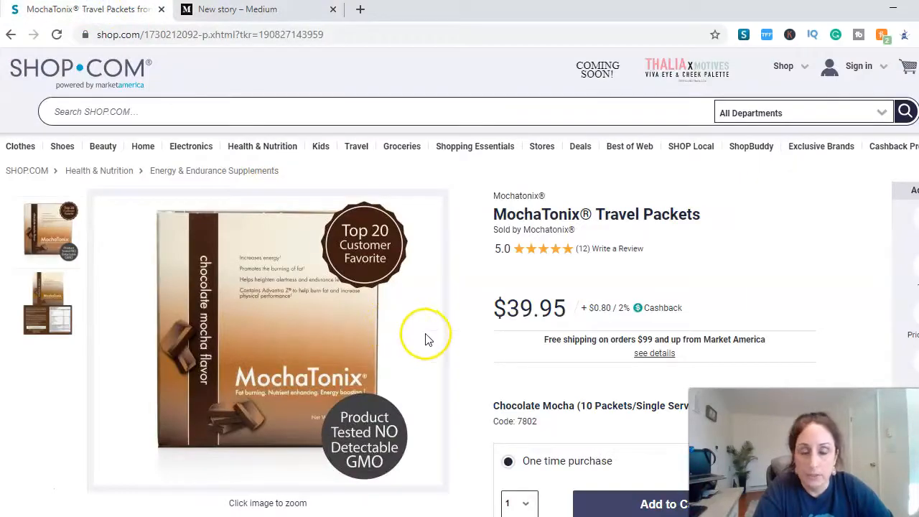
scroll(494, 337, down, 5)
scroll(421, 338, up, 3)
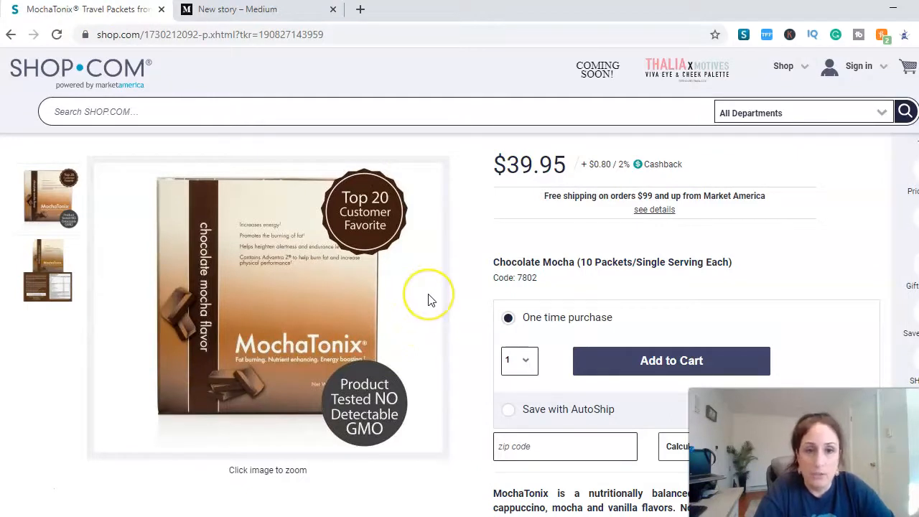
scroll(427, 299, down, 2)
scroll(429, 299, up, 4)
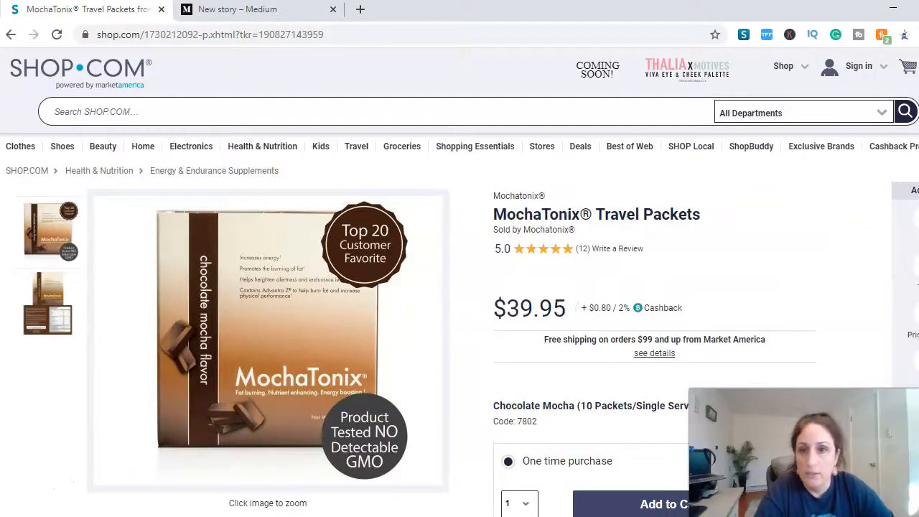
click(11, 36)
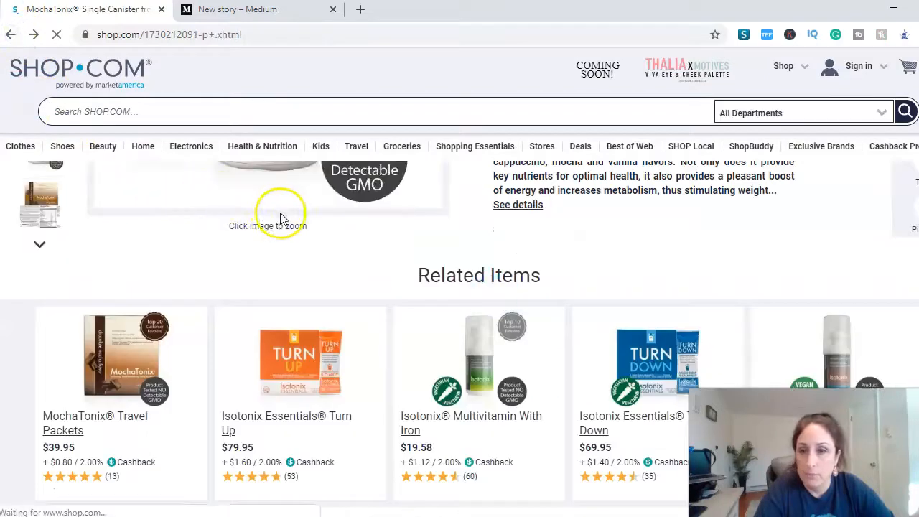
click(10, 34)
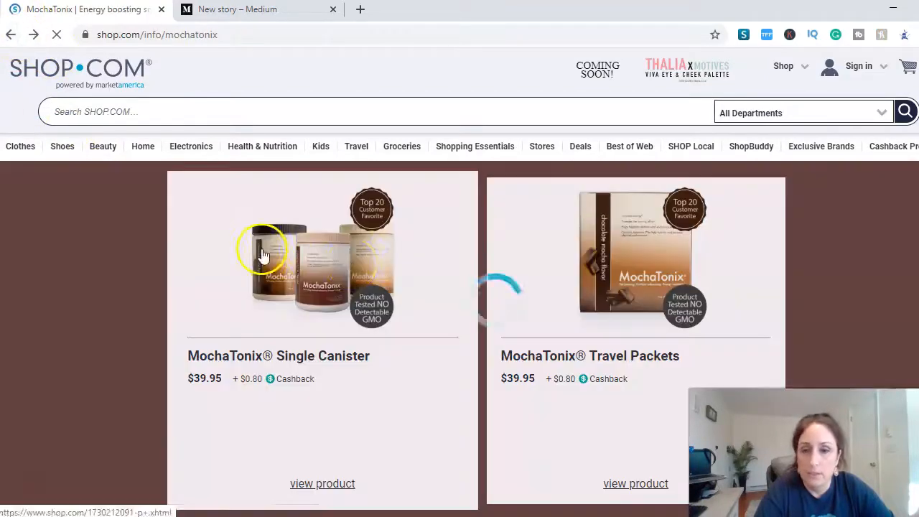
Examine the MochaTonix headline and tagline in the information page's banner, try to select the headline, and return to the Medium draft
scroll(360, 271, up, 15)
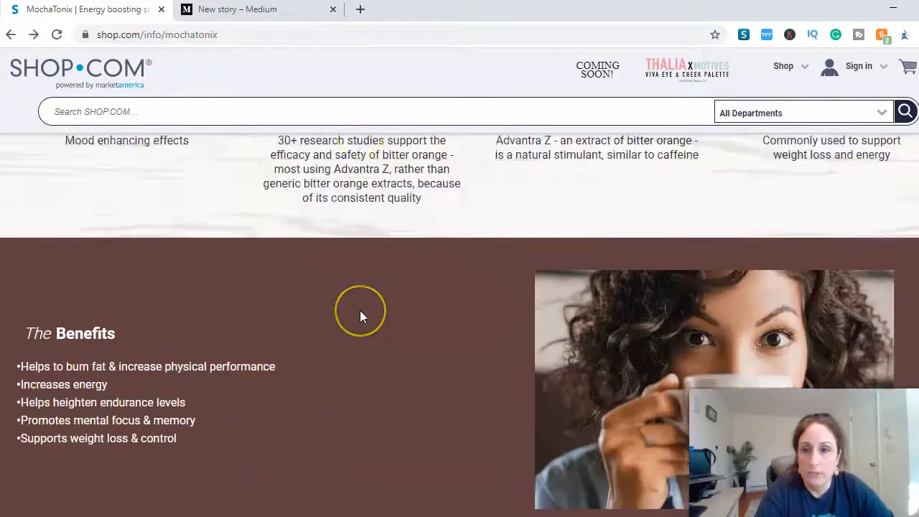
scroll(363, 316, up, 5)
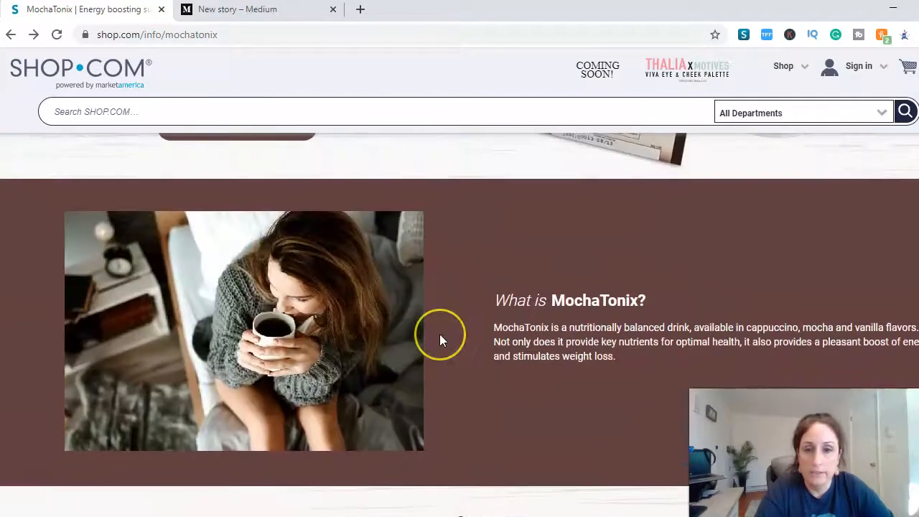
scroll(440, 334, up, 3)
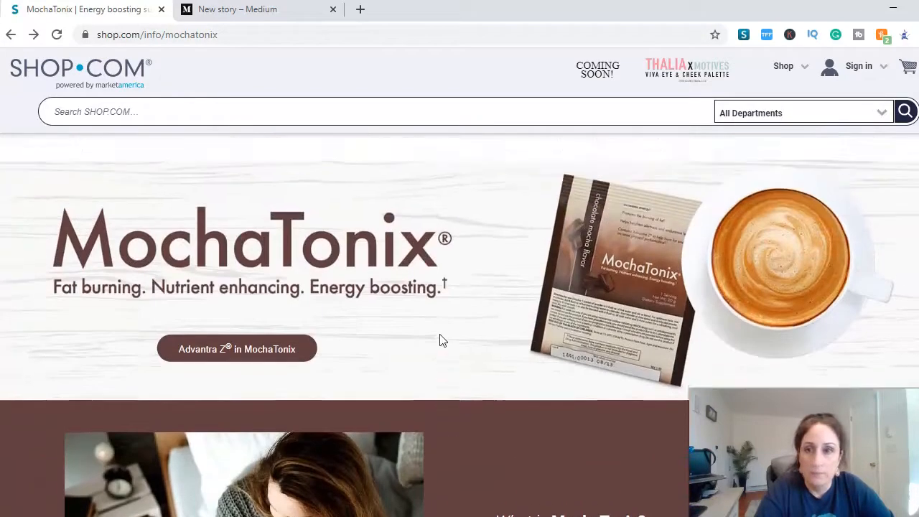
drag(39, 252, 232, 270)
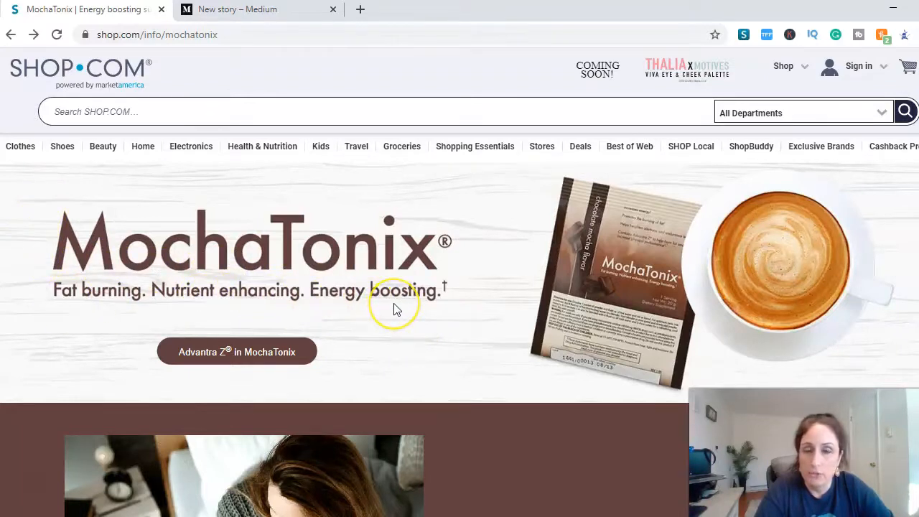
click(266, 10)
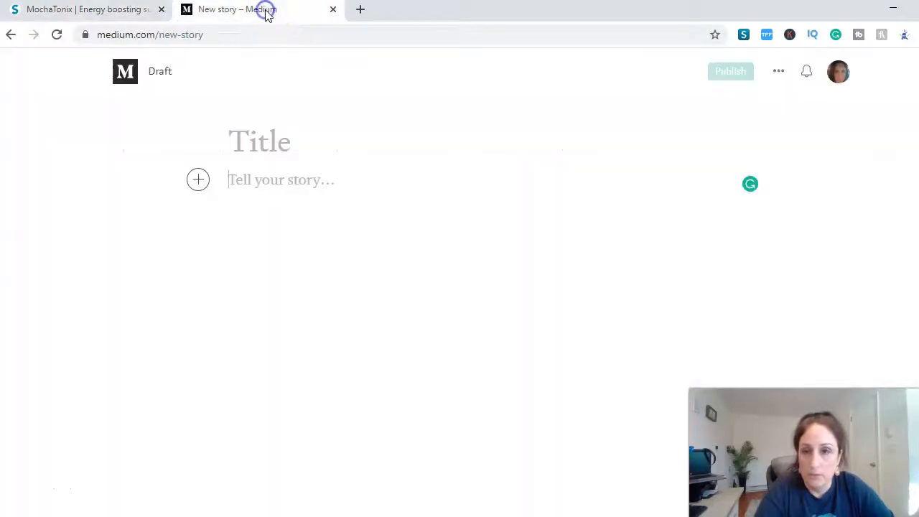
Enter "Fat Burning Mochatonix 3 Delicious Flavors" as the first line of the story body
text(Fat Burning Mochatonix 3)
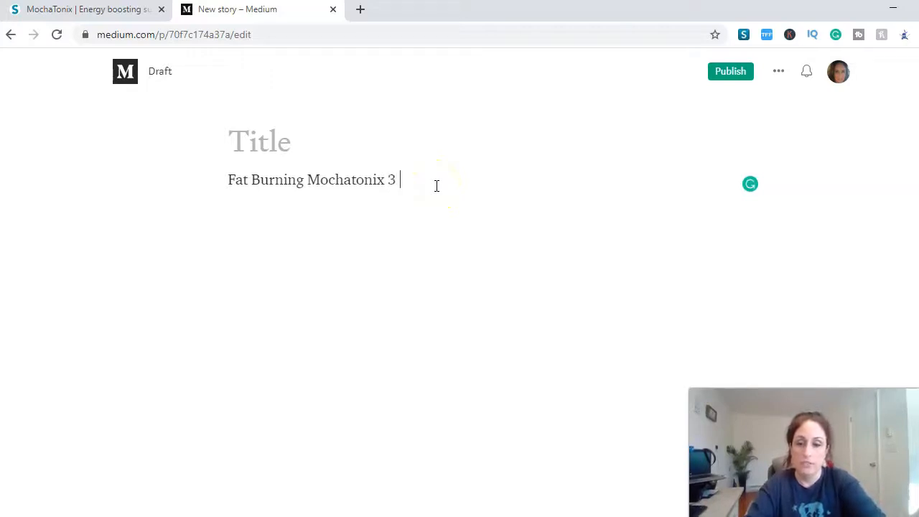
text(Delicious Flavors)
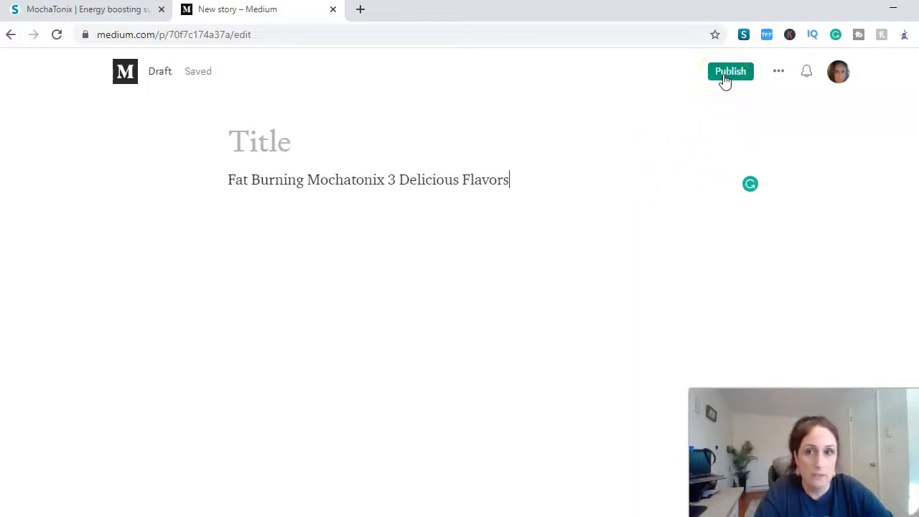
click(202, 75)
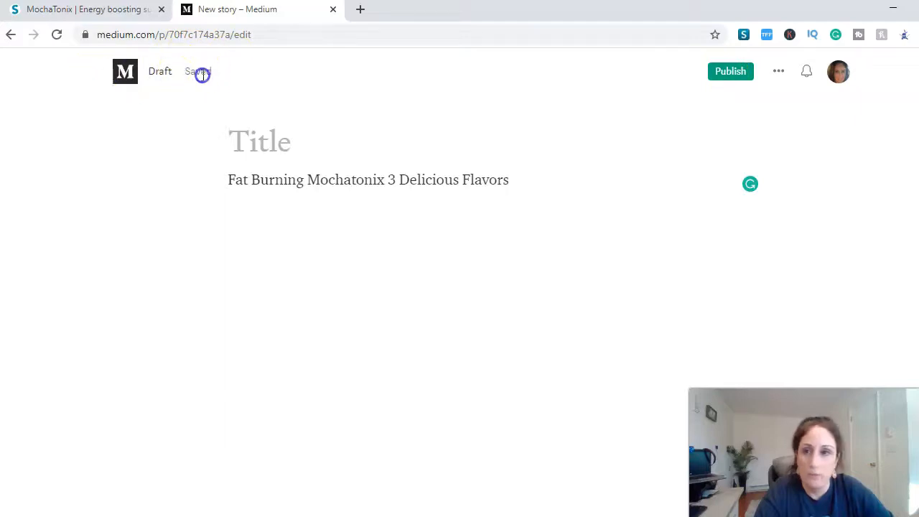
Leave the draft for the Medium home page and reopen the Fat Burning Mochatonix draft for editing from the saved stories
click(12, 35)
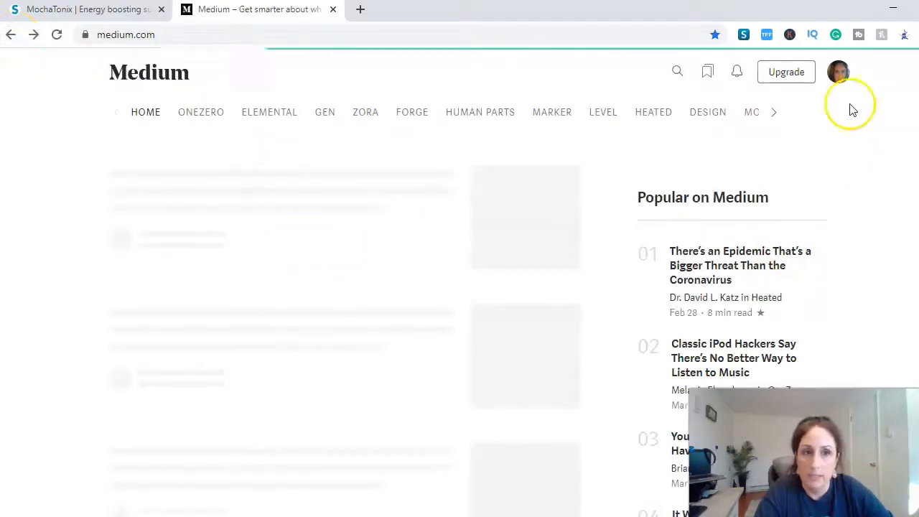
click(835, 78)
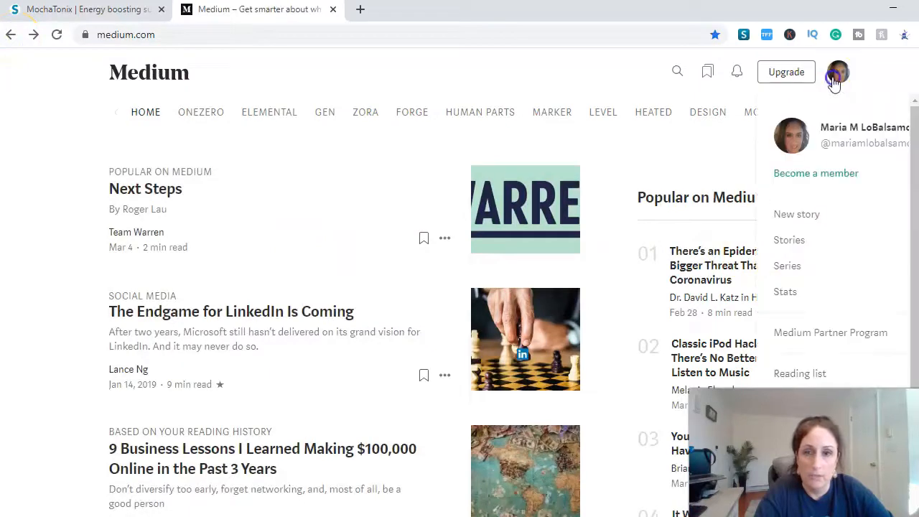
click(795, 216)
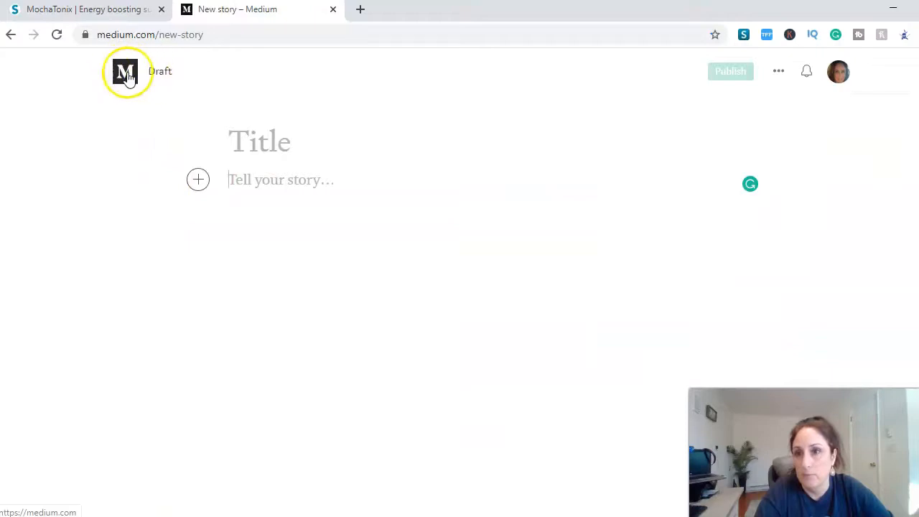
click(120, 73)
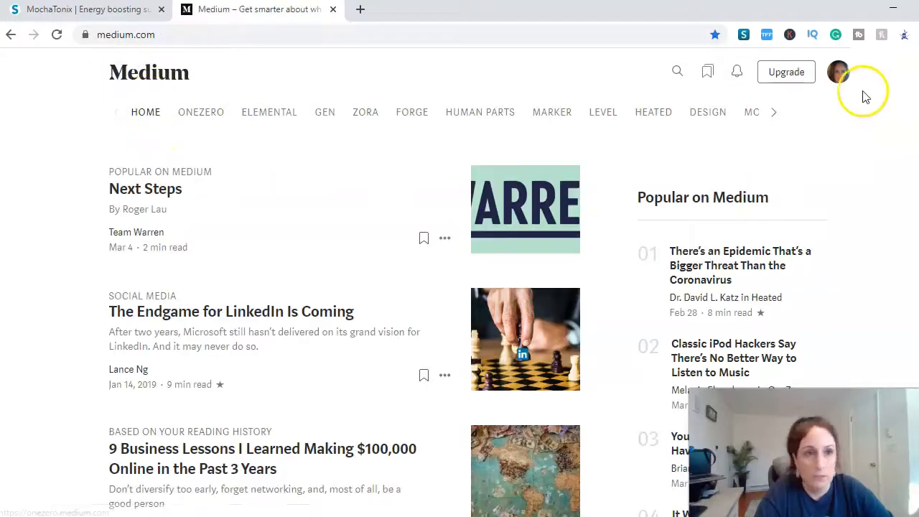
click(837, 73)
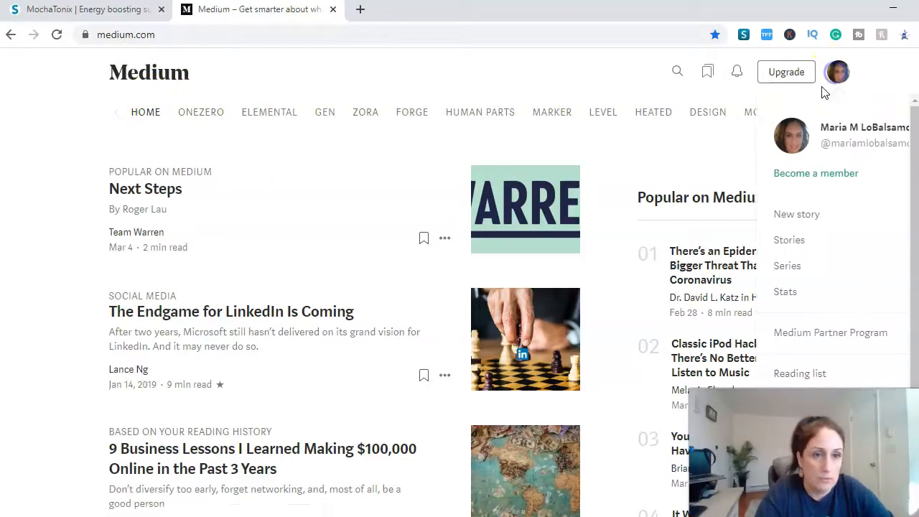
click(784, 242)
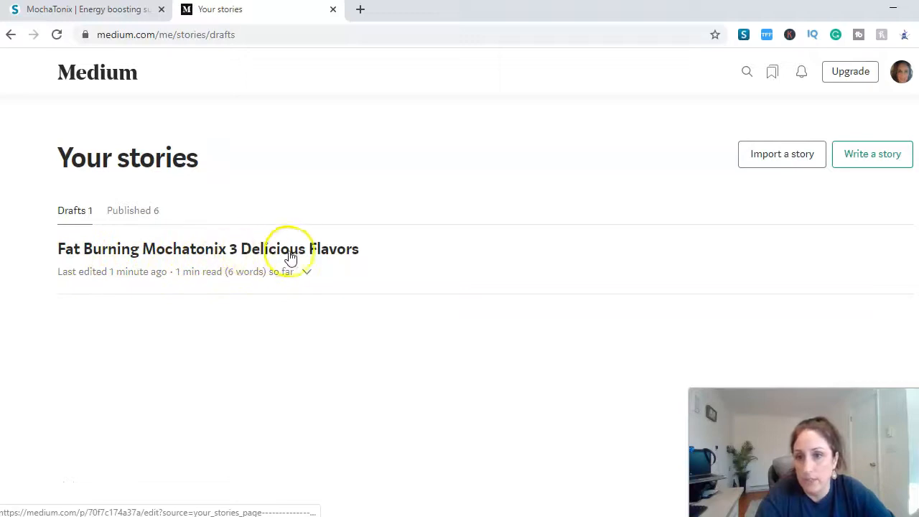
click(308, 276)
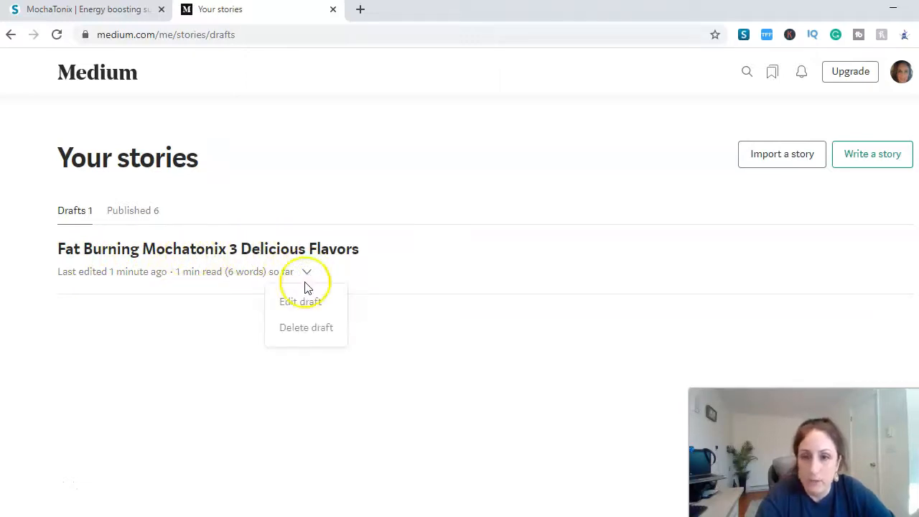
click(298, 304)
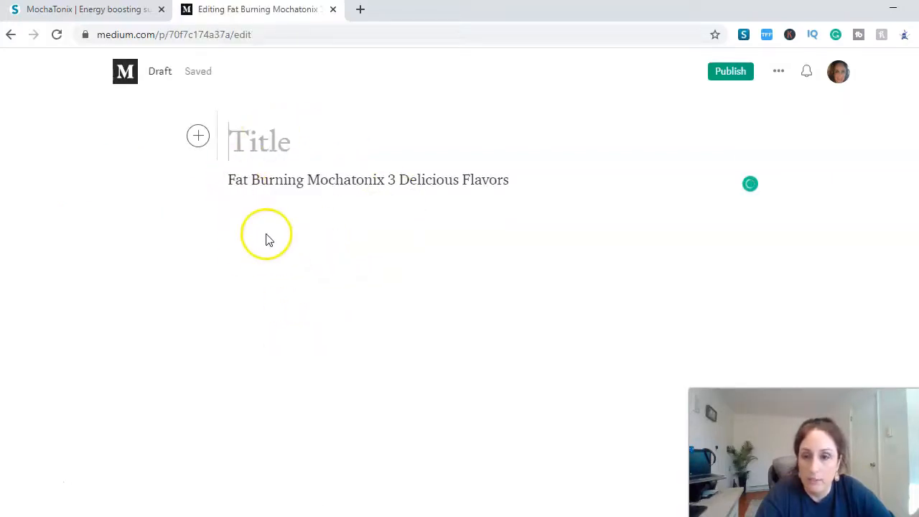
Add an empty line below the Fat Burning Mochatonix text and bring up the options for inserting media there
click(514, 188)
key(Return)
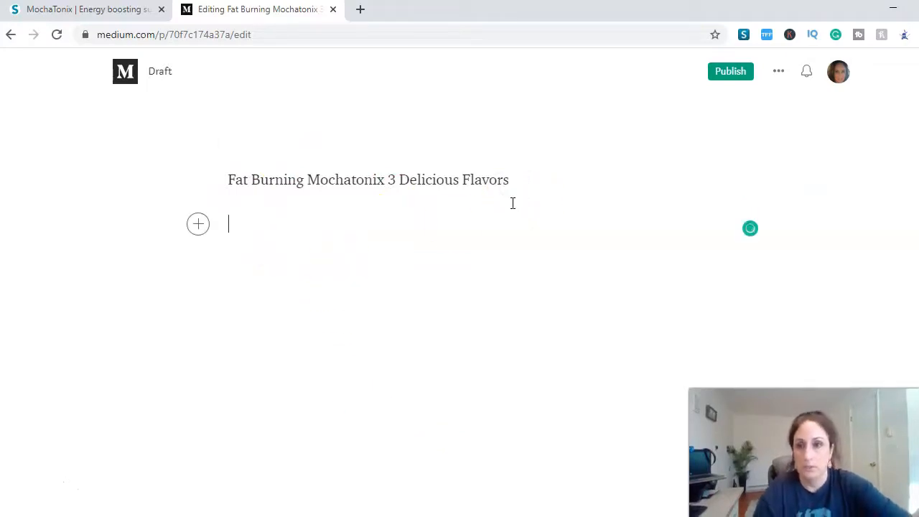
click(496, 199)
click(197, 224)
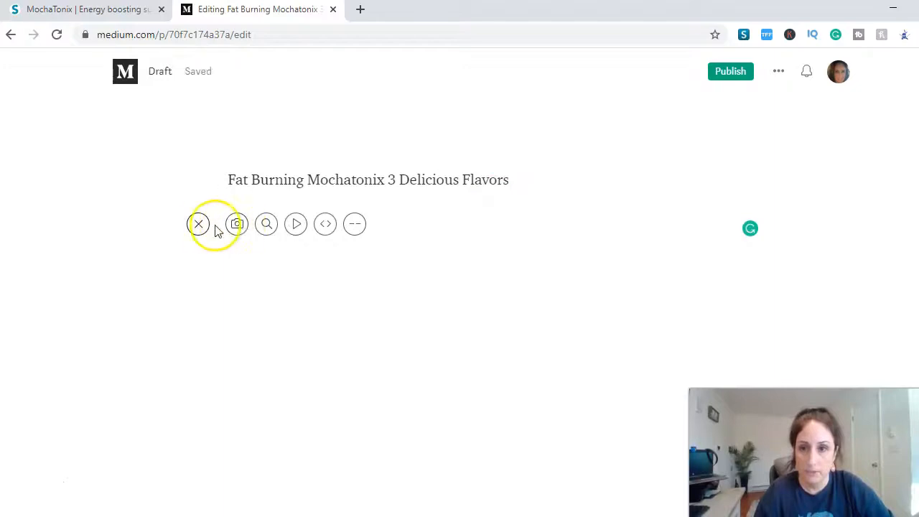
click(199, 227)
click(198, 226)
click(237, 226)
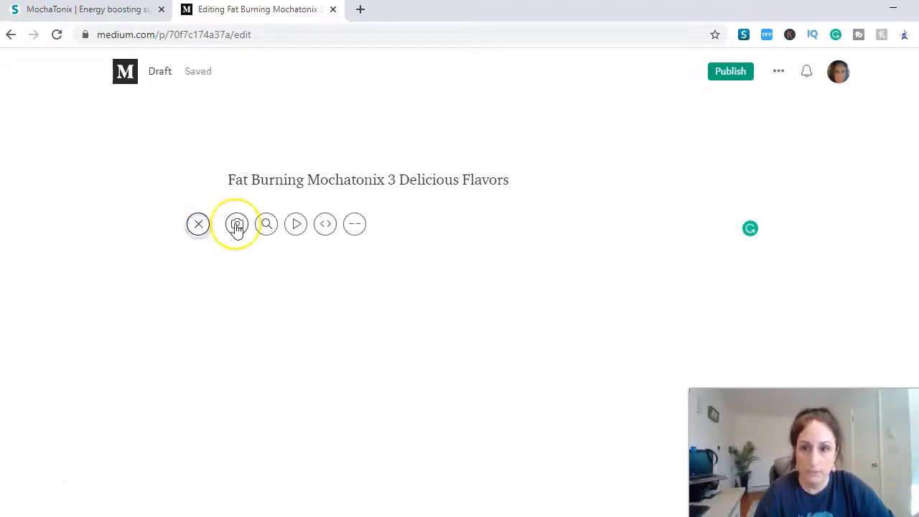
click(265, 225)
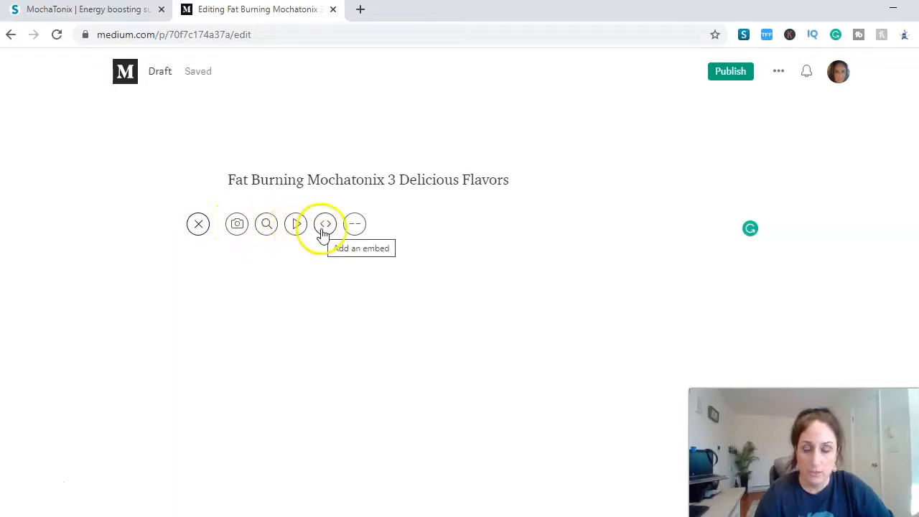
Insert the Capturemocha image from the Desktop folder into the draft
click(234, 226)
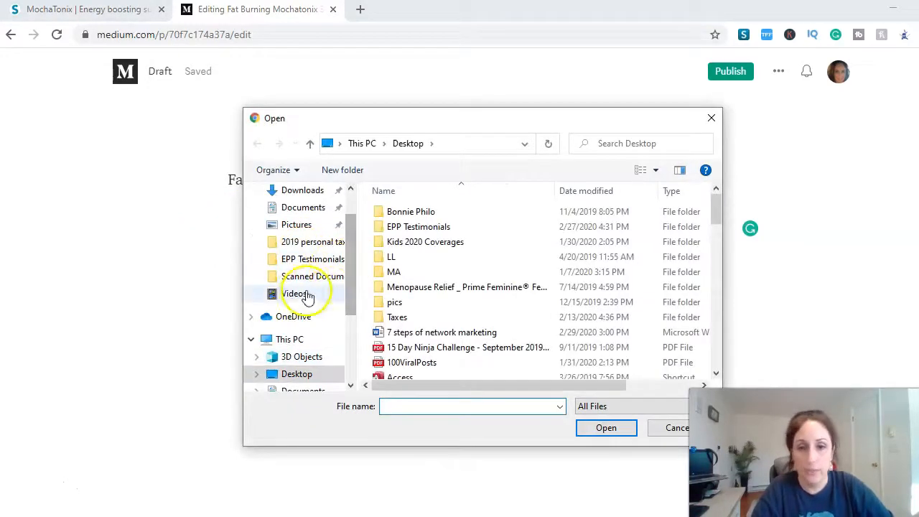
scroll(711, 227, down, 5)
drag(707, 257, 708, 249)
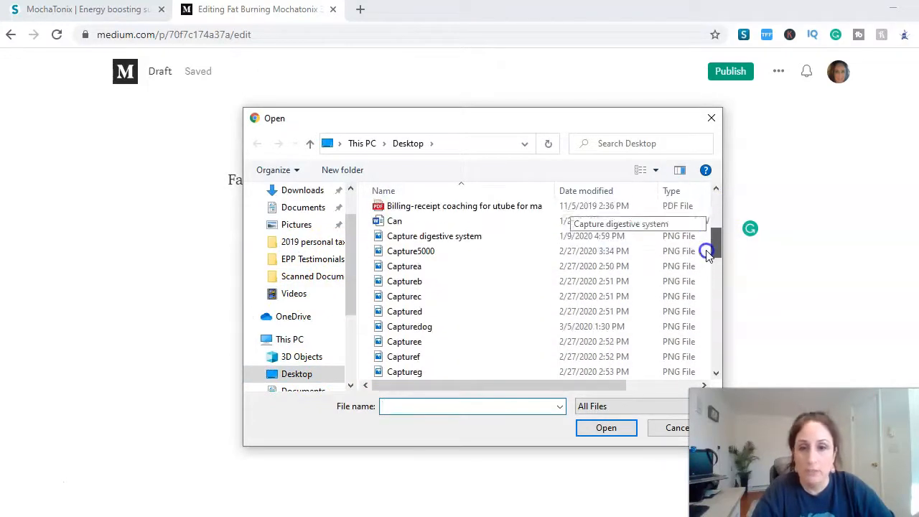
scroll(432, 266, down, 3)
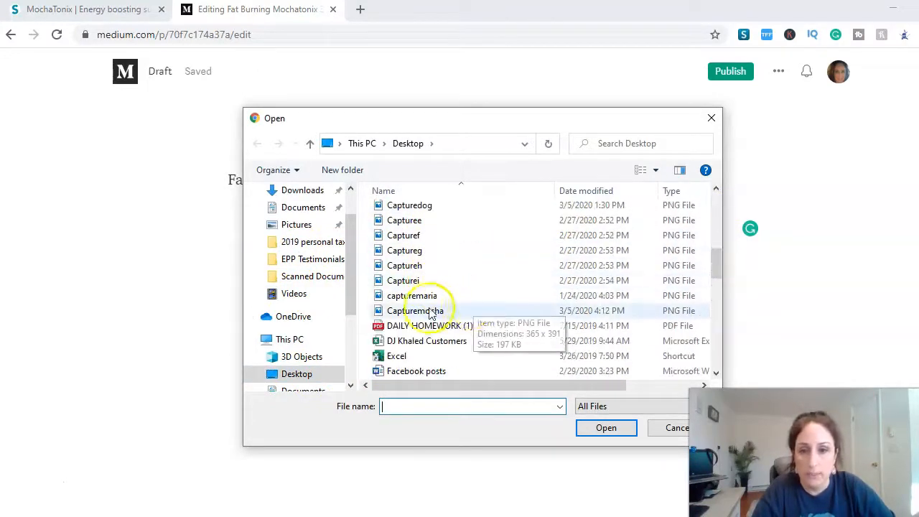
click(425, 317)
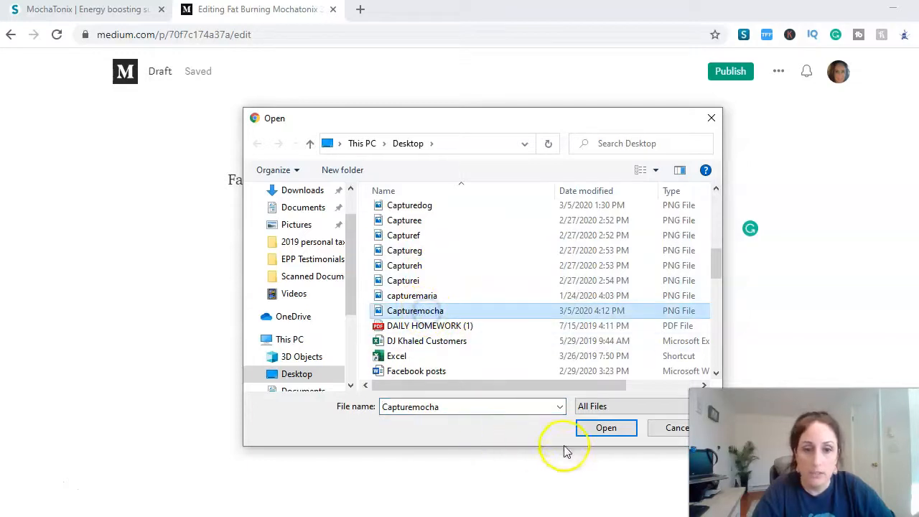
click(583, 428)
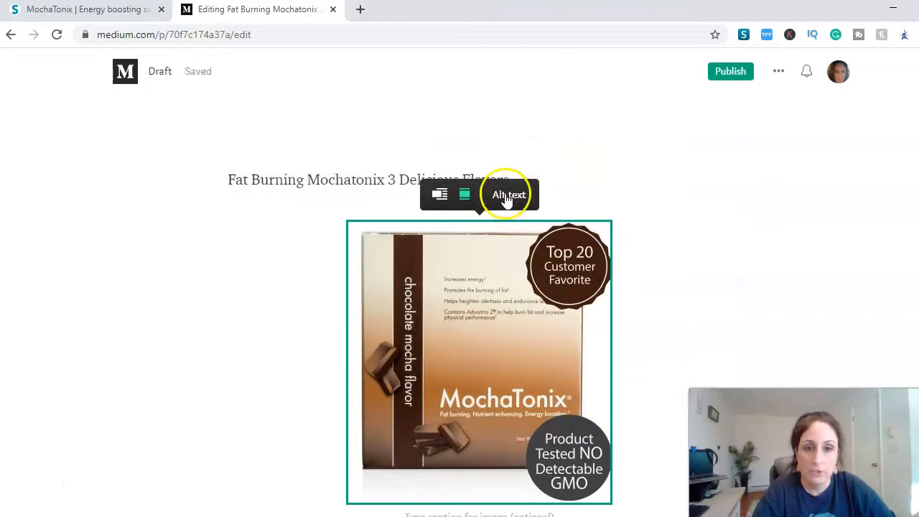
View the image's alternative text form, cancel it, and place the text cursor on the empty line below the image
click(507, 198)
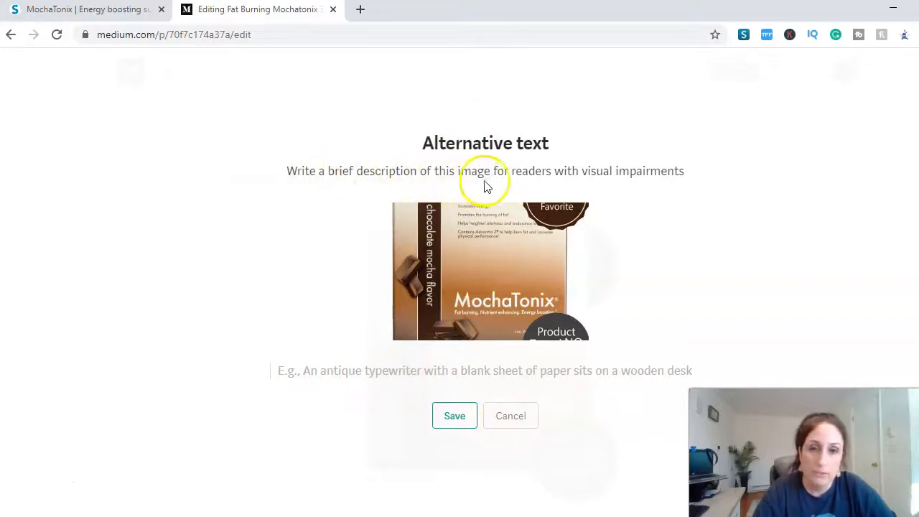
click(504, 425)
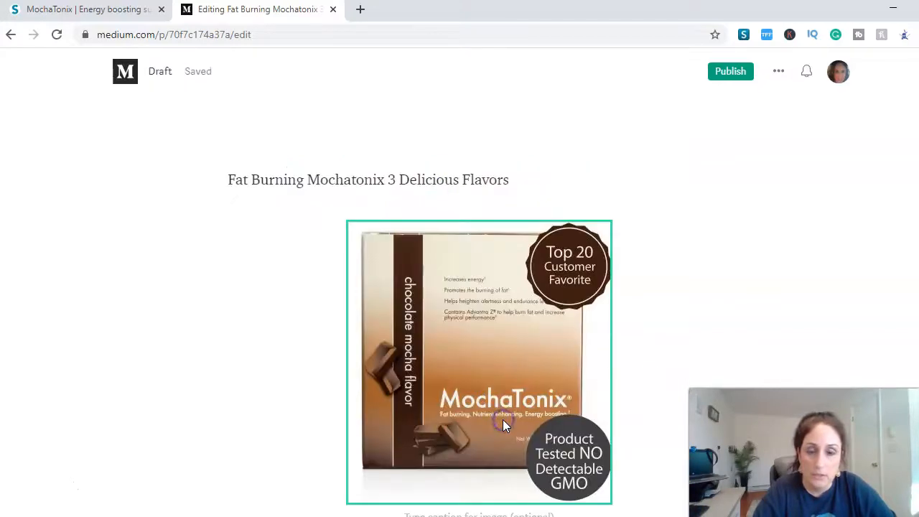
click(291, 240)
scroll(686, 216, down, 2)
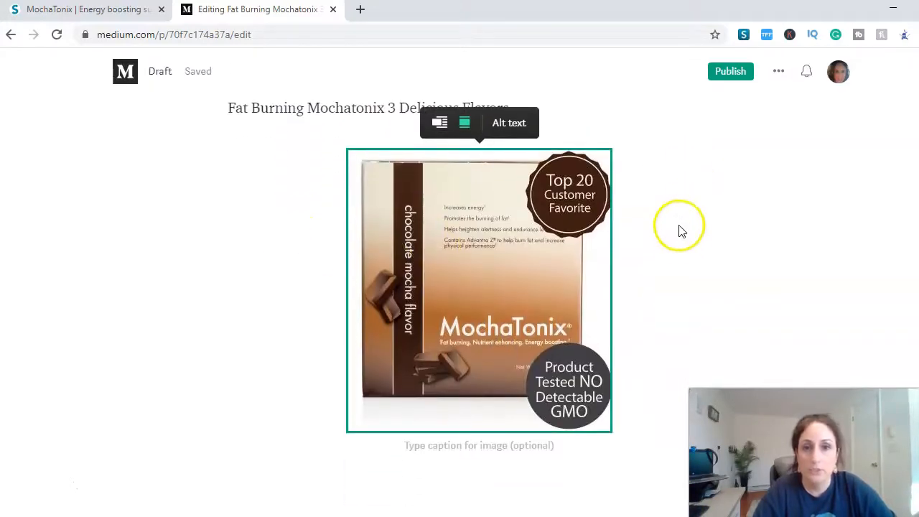
click(435, 439)
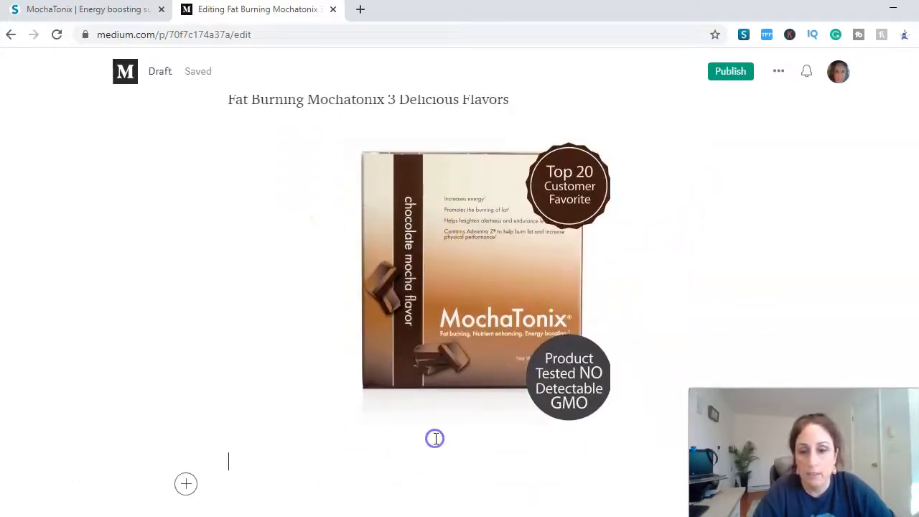
click(284, 397)
click(431, 442)
click(431, 424)
Switch to Word, copy the whole article including contact details, order links and disclaimer, and paste it below the image in the Medium draft
click(455, 496)
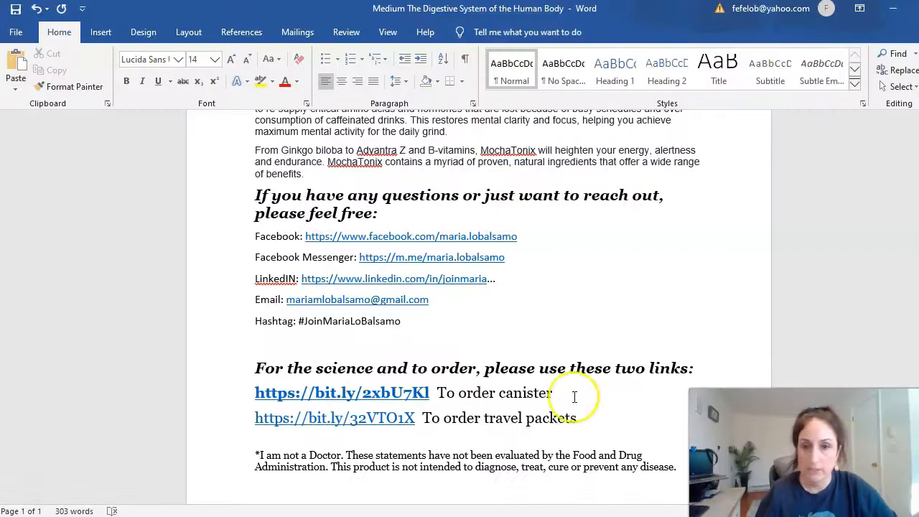
scroll(460, 237, up, 2)
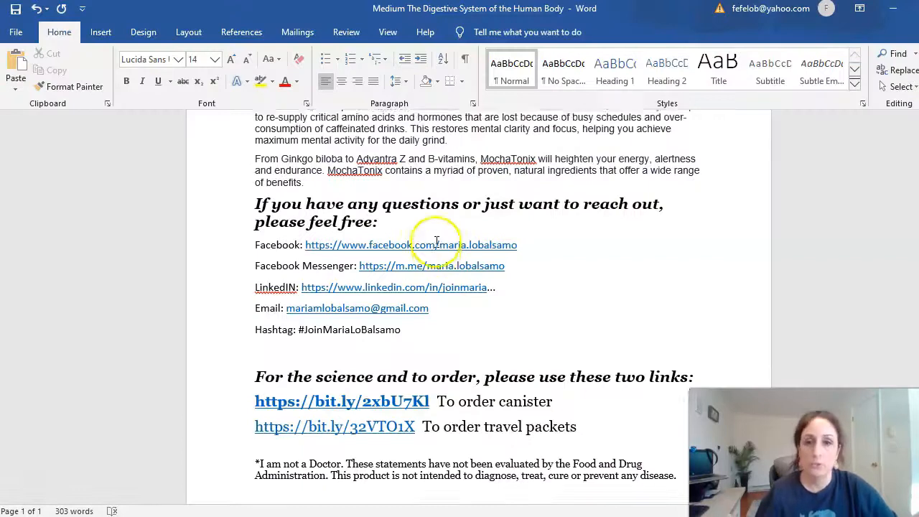
scroll(509, 307, up, 3)
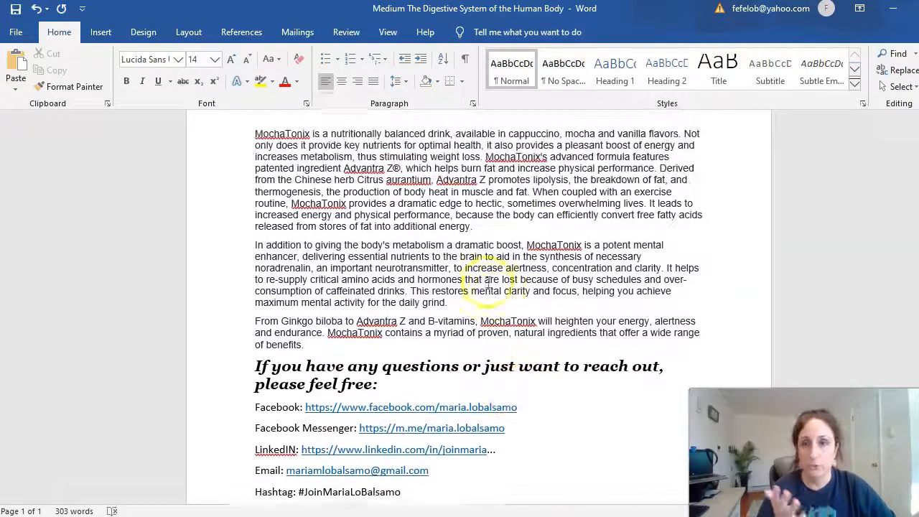
drag(255, 135, 507, 344)
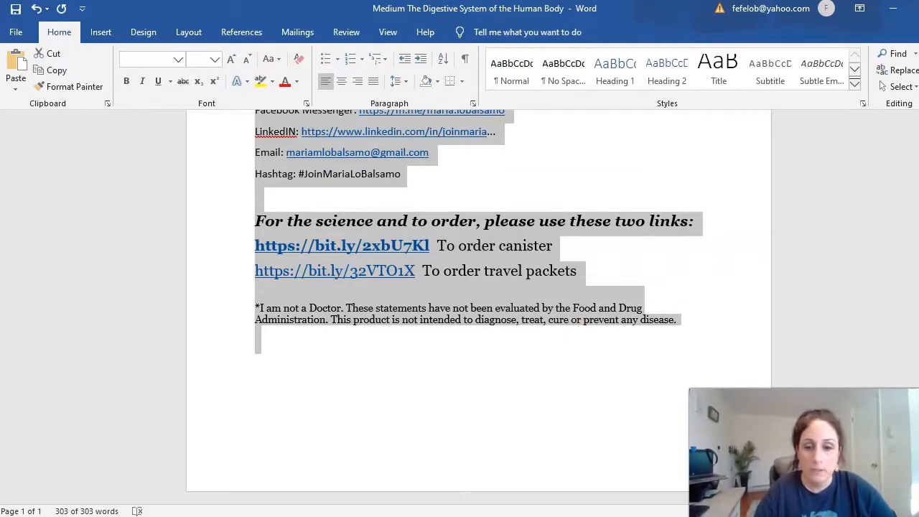
click(893, 8)
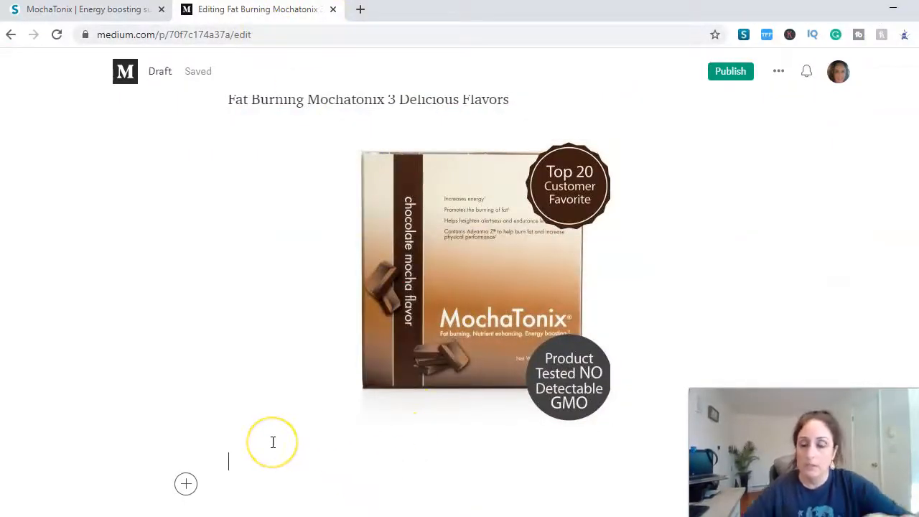
key(ctrl+v)
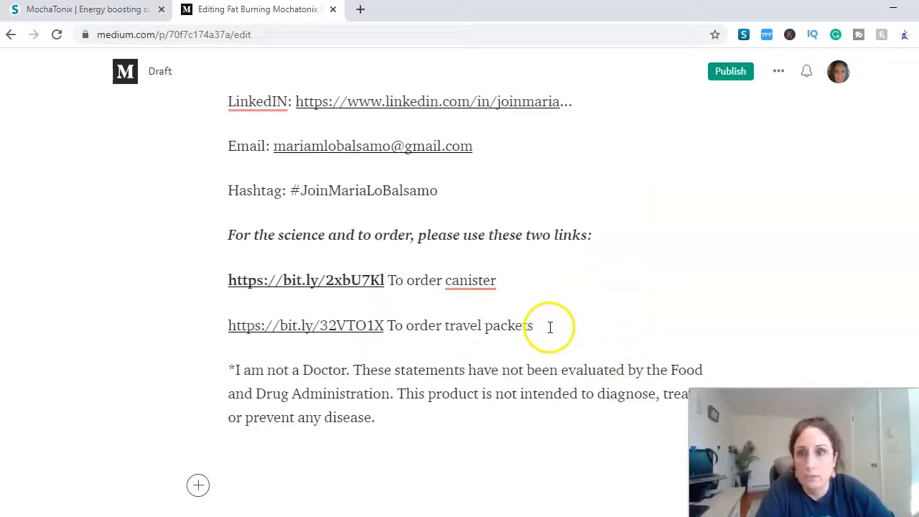
Accept Grammarly's correction to "a canister" in the first order line and format the Food and Drug Administration disclaimer as a small heading
mouse_move(468, 288)
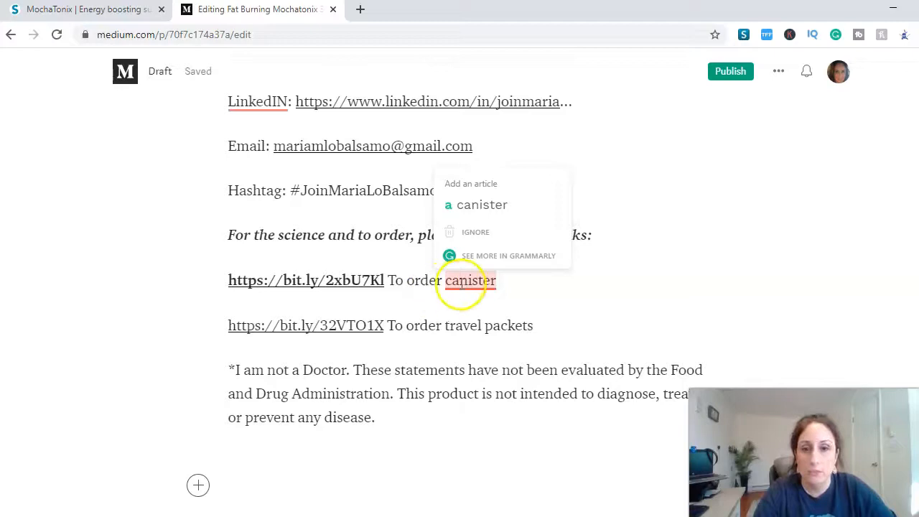
click(470, 205)
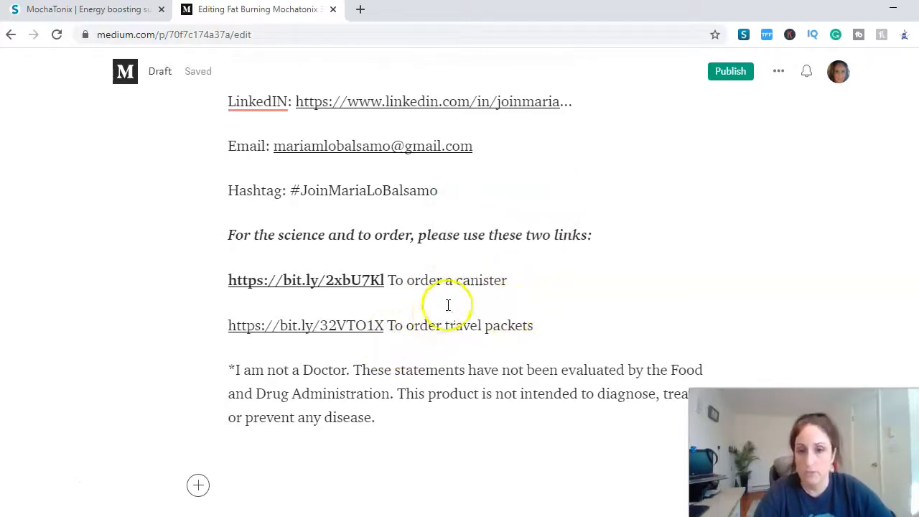
drag(398, 420, 217, 371)
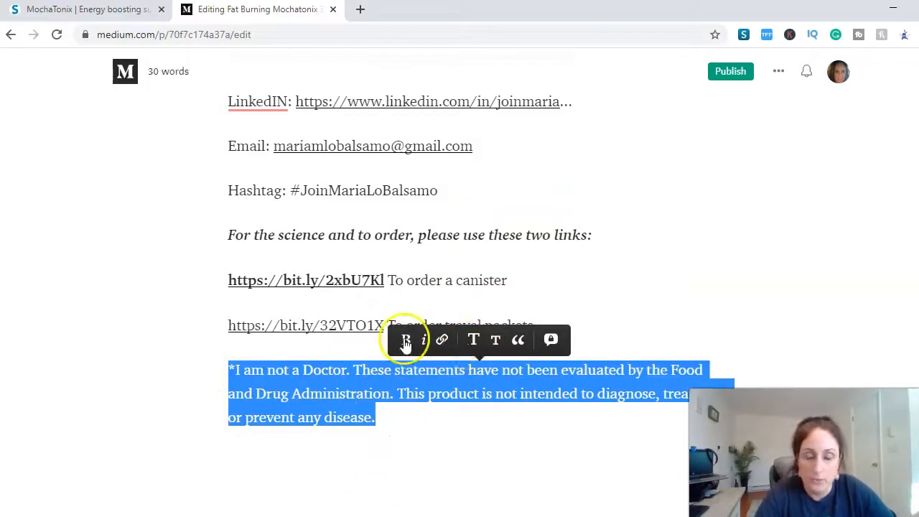
click(474, 342)
click(474, 355)
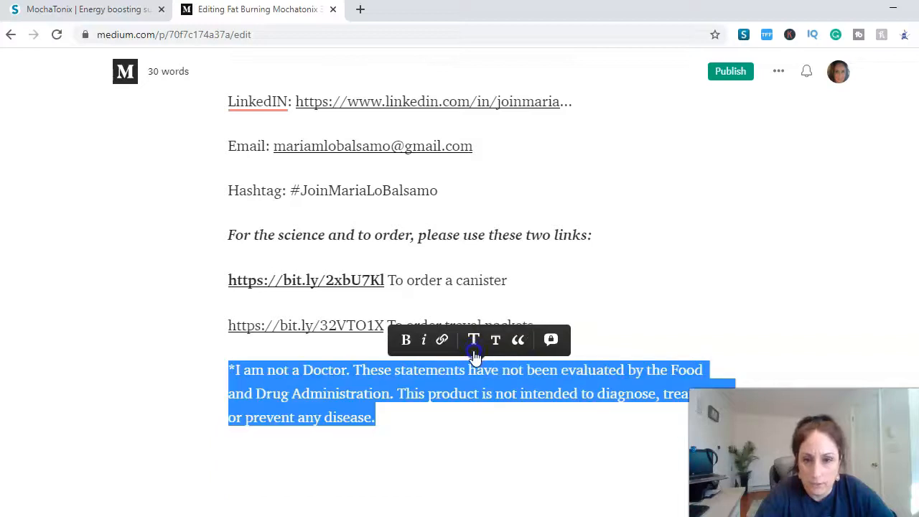
click(494, 346)
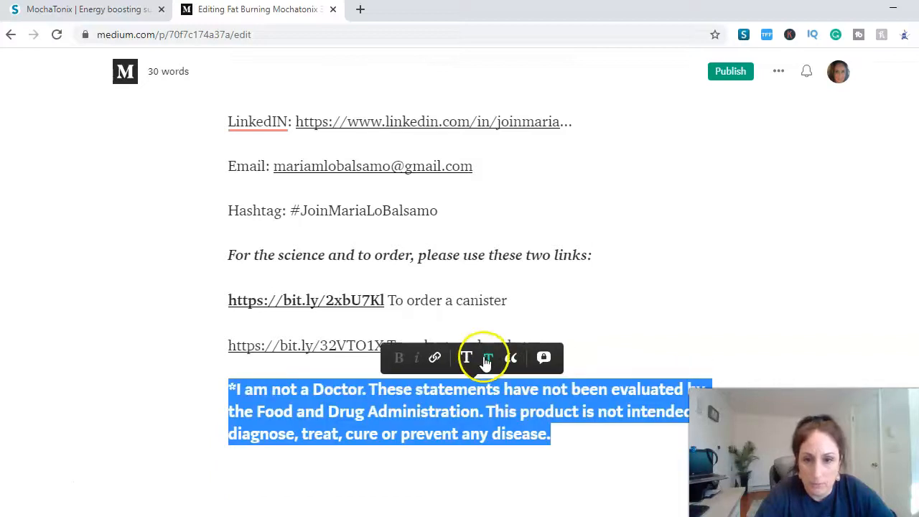
Remove the small heading format from the Food and Drug Administration disclaimer and italicize the paragraph
click(486, 361)
click(435, 339)
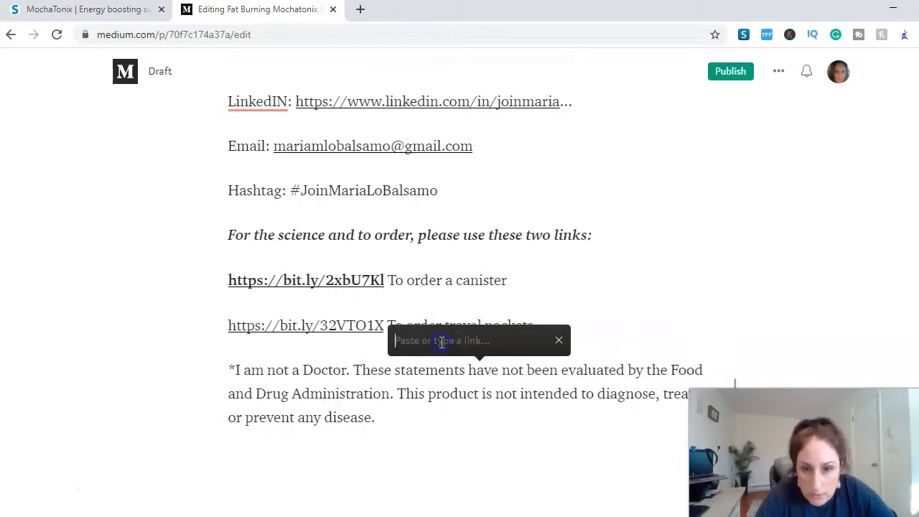
click(559, 342)
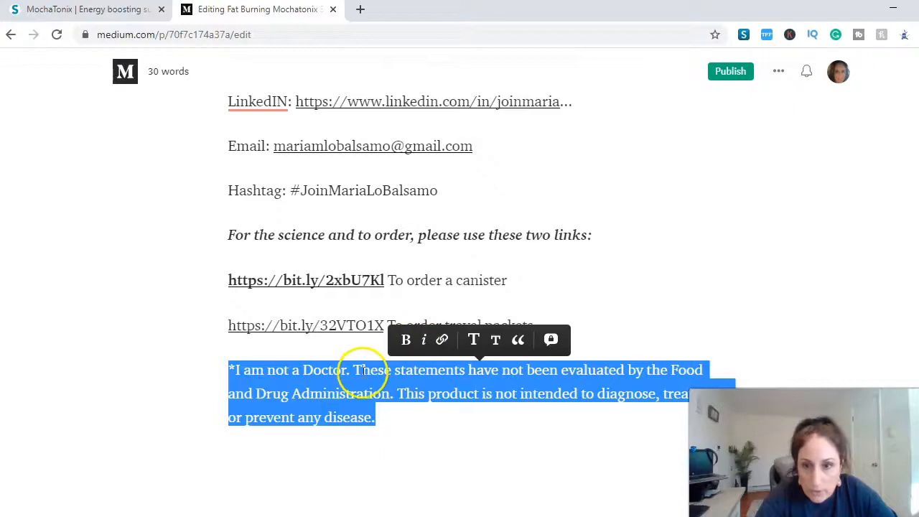
click(424, 340)
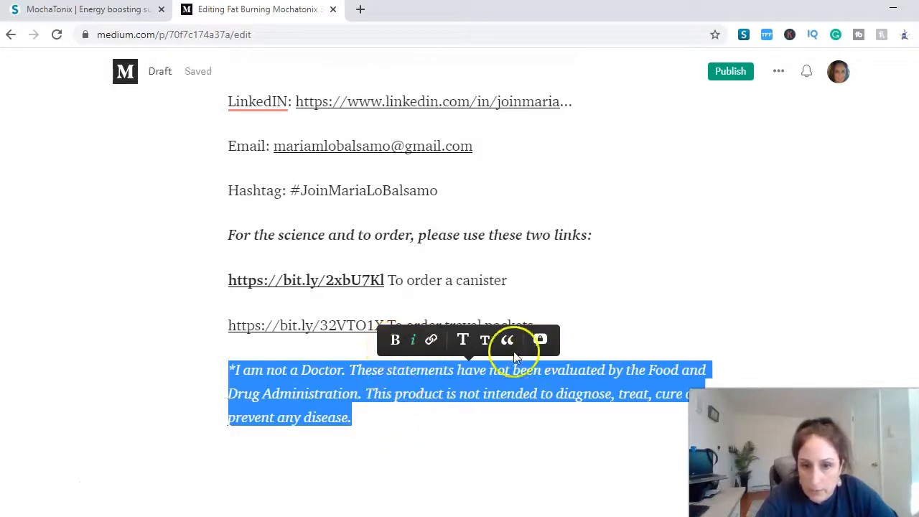
click(397, 420)
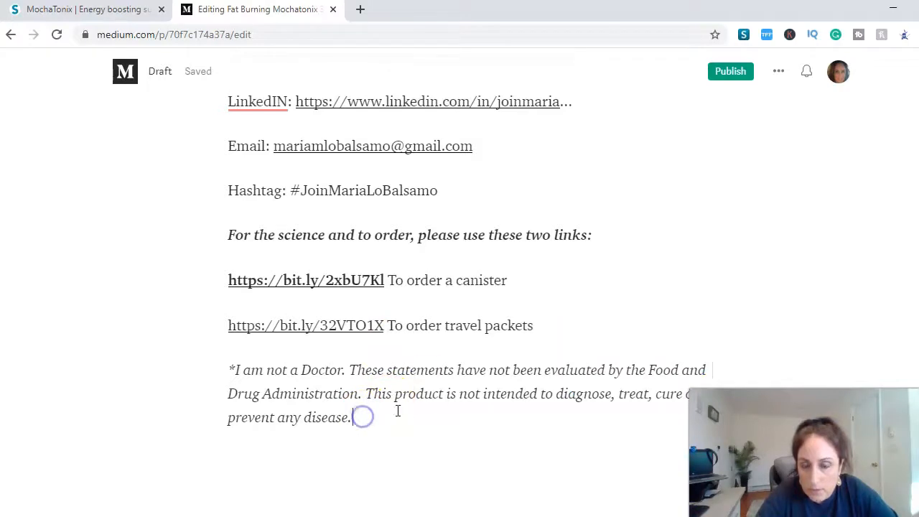
Accept Grammarly's added commas before "and" in "alertness, and endurance" and "concentration, and clarity"
scroll(409, 395, up, 1)
scroll(423, 391, up, 1)
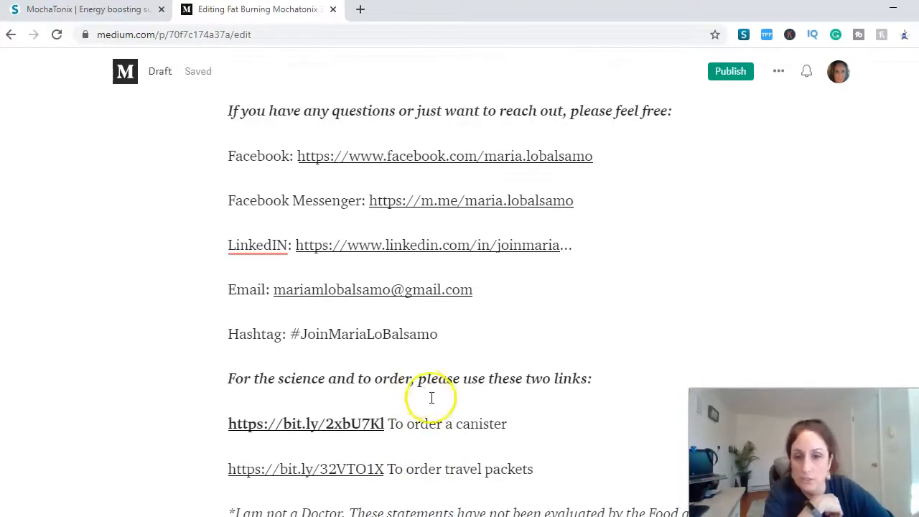
scroll(421, 406, up, 3)
scroll(418, 408, up, 2)
click(386, 403)
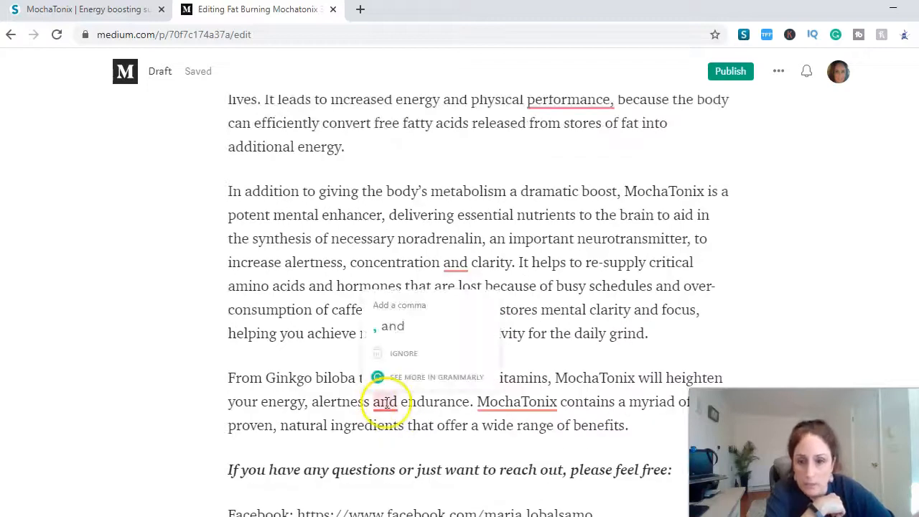
click(387, 327)
click(455, 262)
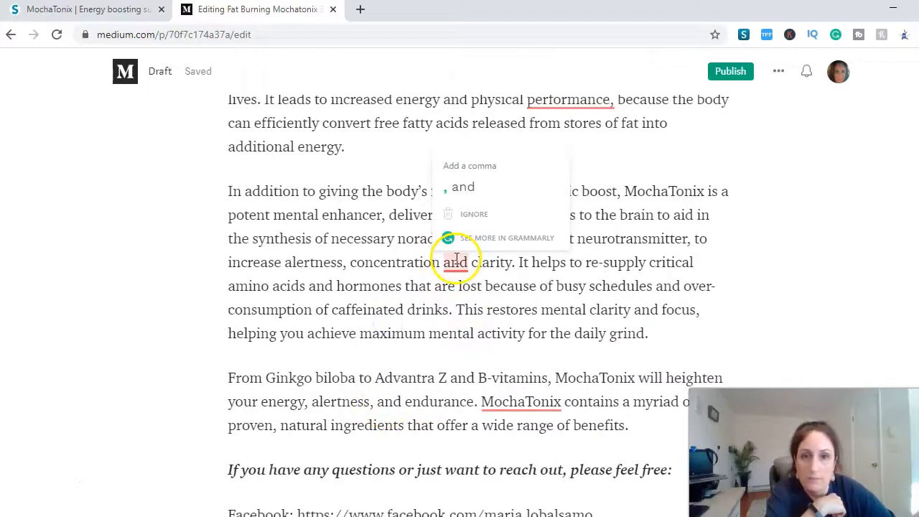
click(459, 188)
Accept Grammarly's removal of the comma after "physical performance" in the first body paragraph
scroll(371, 338, up, 3)
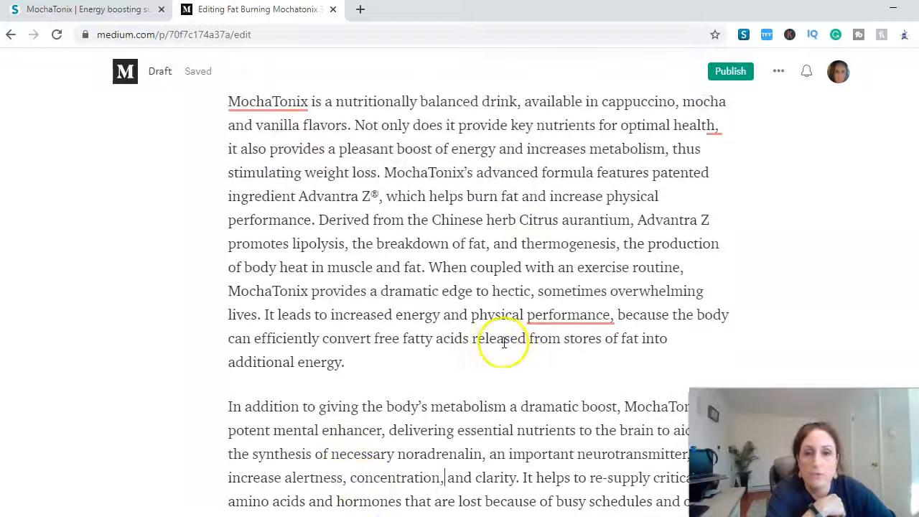
scroll(550, 298, down, 1)
mouse_move(567, 248)
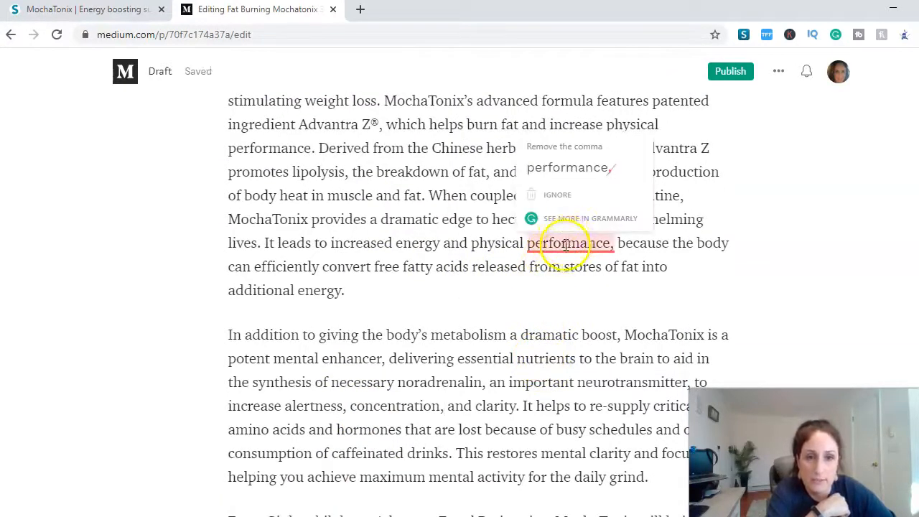
click(564, 171)
Review the draft's opening paragraph, the wording of its title line, and the article body below the image
scroll(318, 338, up, 3)
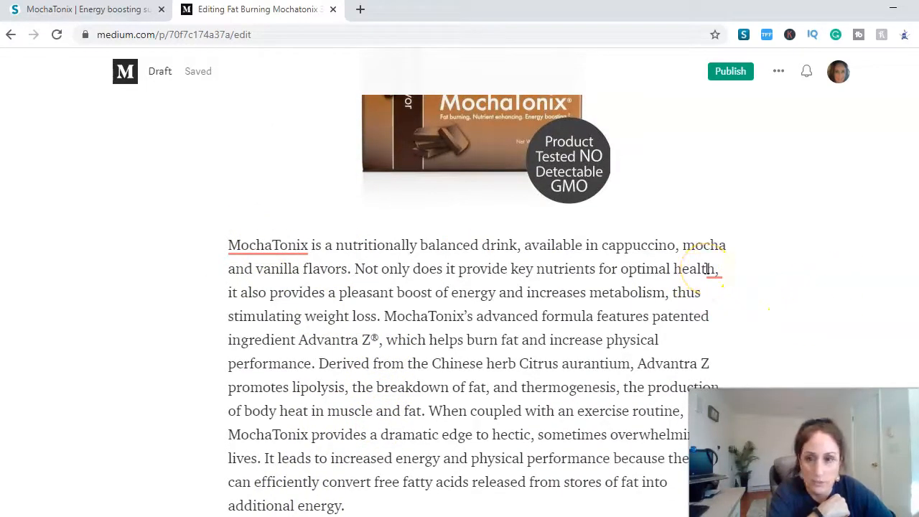
scroll(774, 292, up, 4)
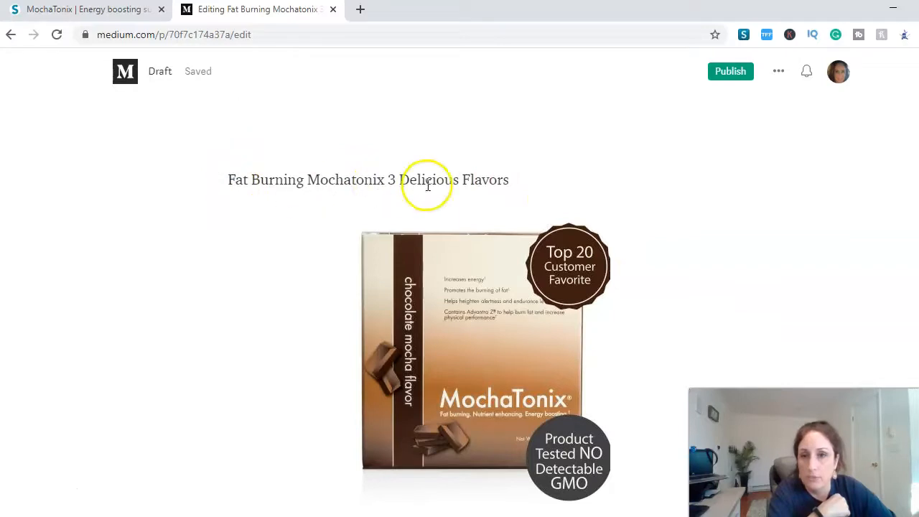
drag(308, 180, 521, 180)
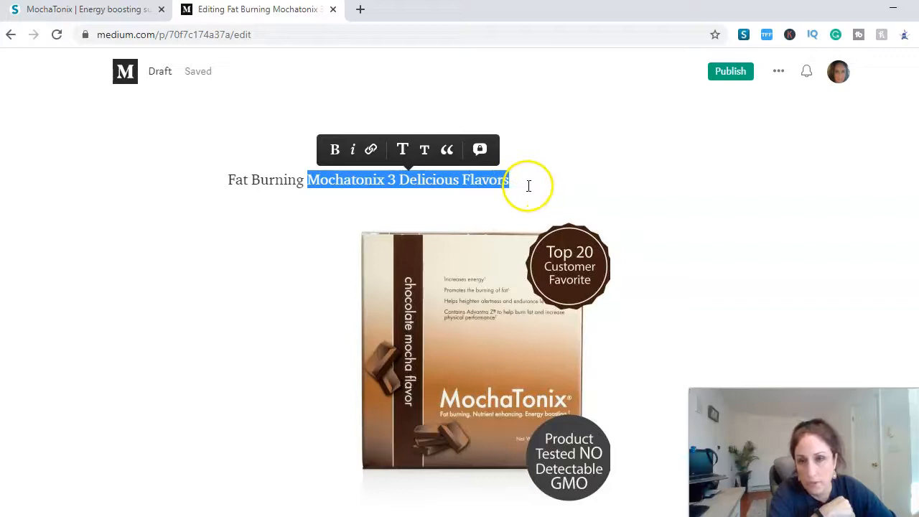
click(528, 184)
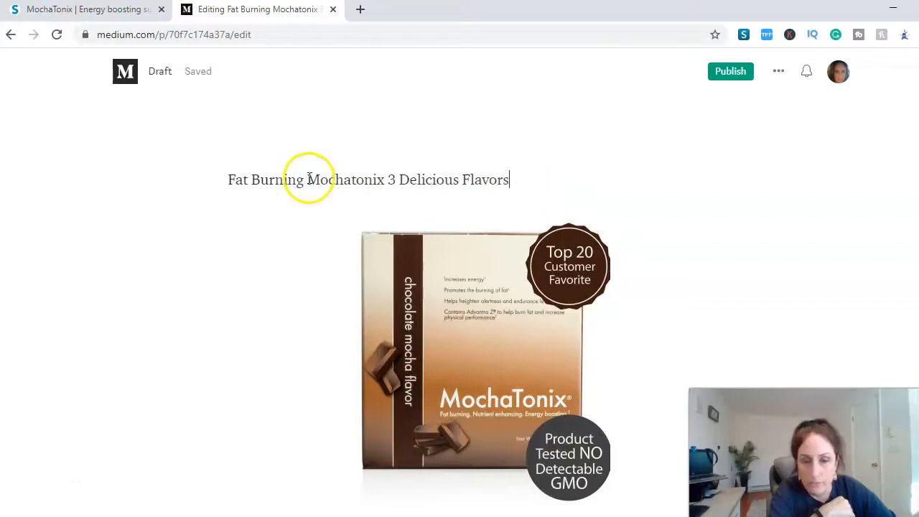
drag(328, 183, 530, 194)
click(517, 181)
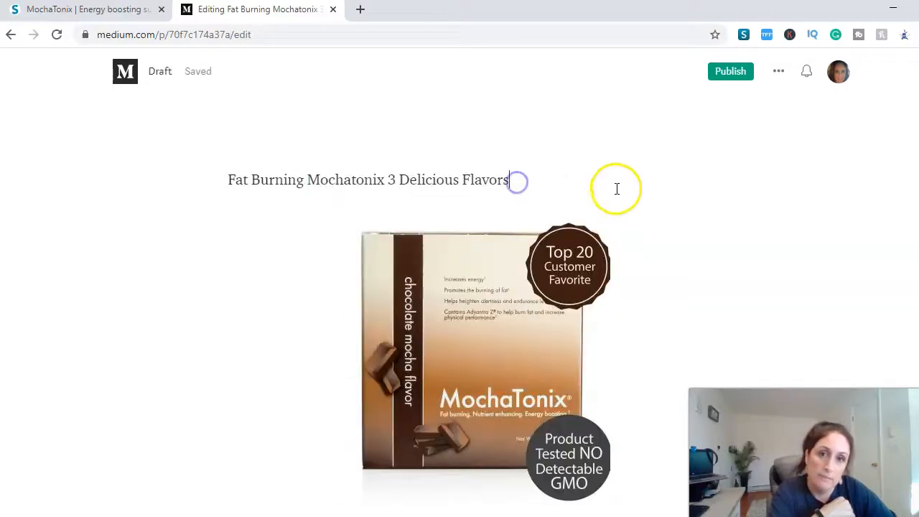
scroll(757, 191, down, 1)
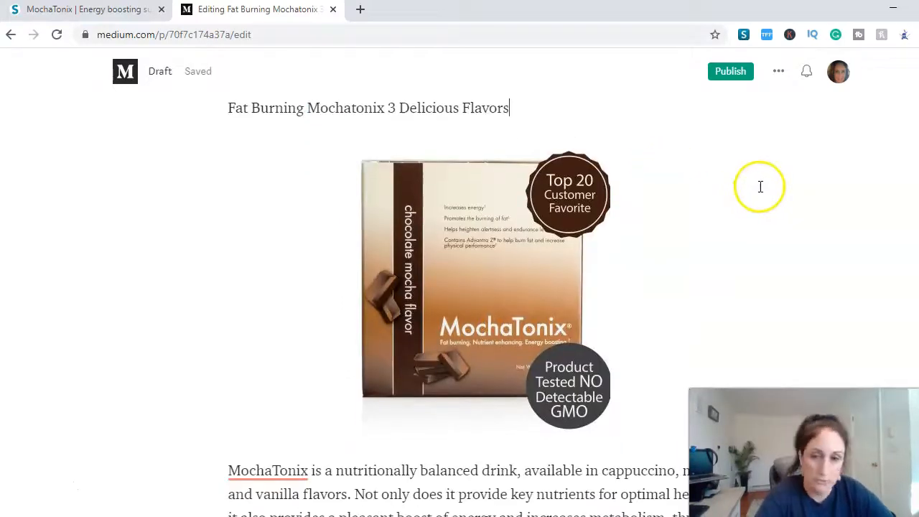
scroll(754, 199, down, 4)
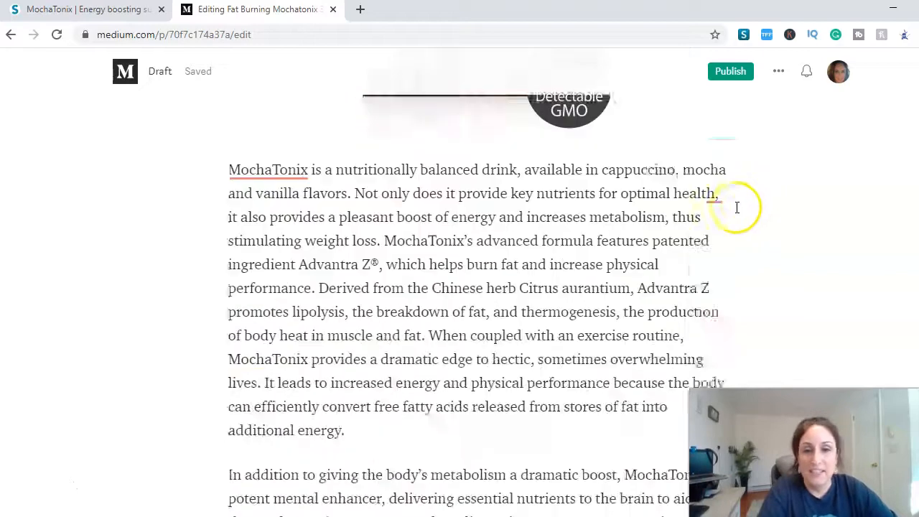
scroll(486, 263, down, 6)
Delete the empty line above the "Fat Burning Mochatonix 3 Delicious Flavors" line
scroll(380, 222, up, 11)
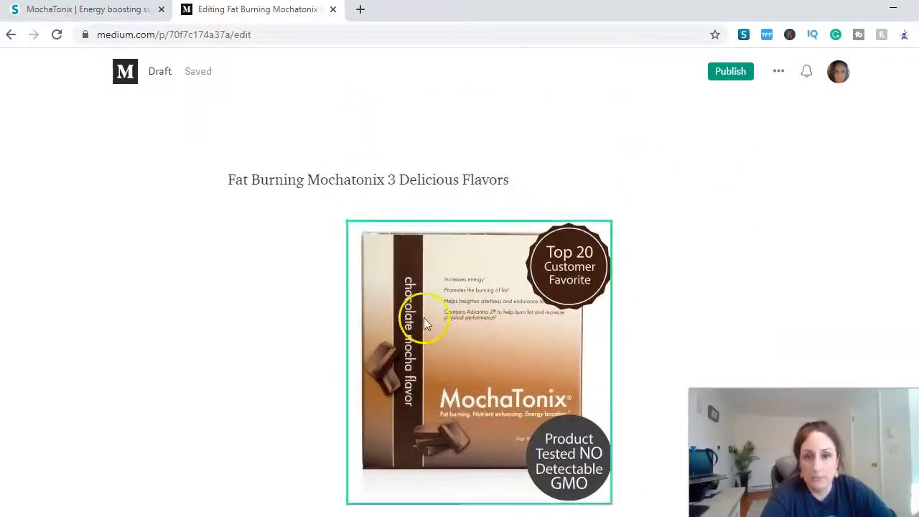
click(256, 118)
key(Delete)
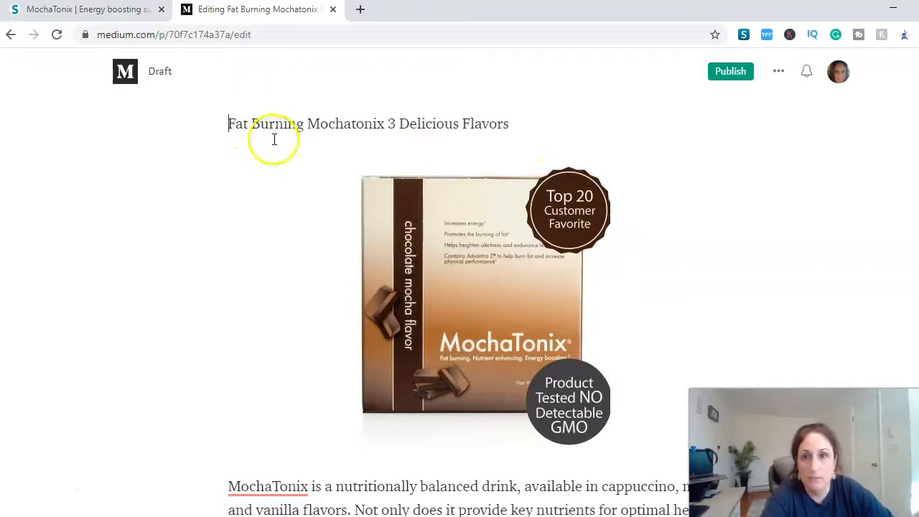
Check the body text, the bold italic contact and order lines, the contact links, and the italic disclaimer in the draft
scroll(744, 293, down, 5)
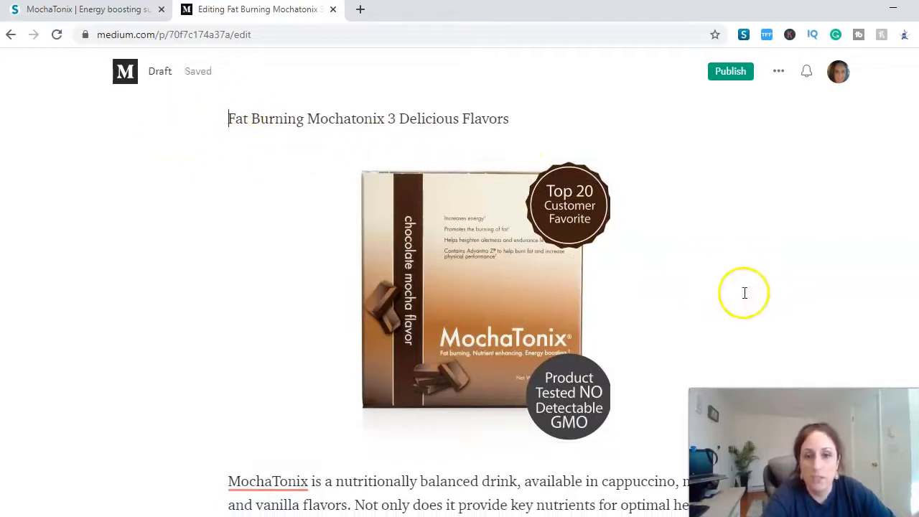
scroll(681, 279, down, 4)
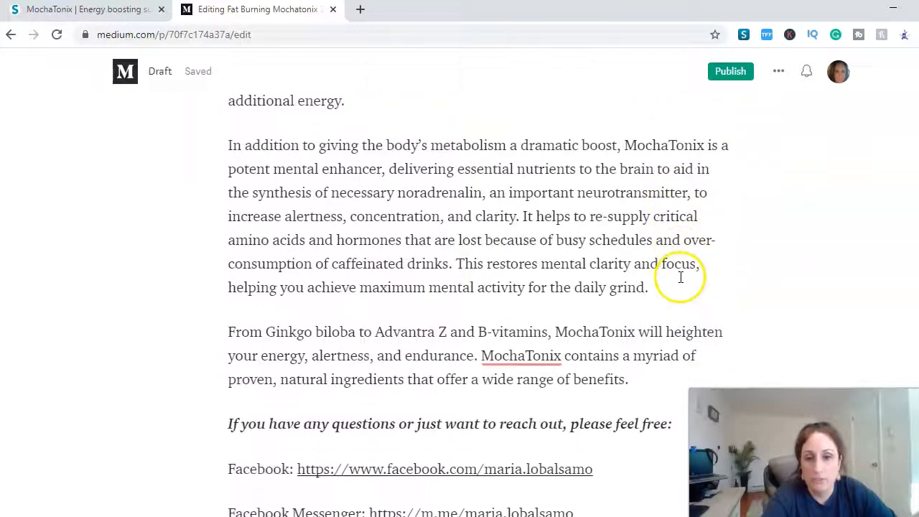
scroll(679, 275, down, 2)
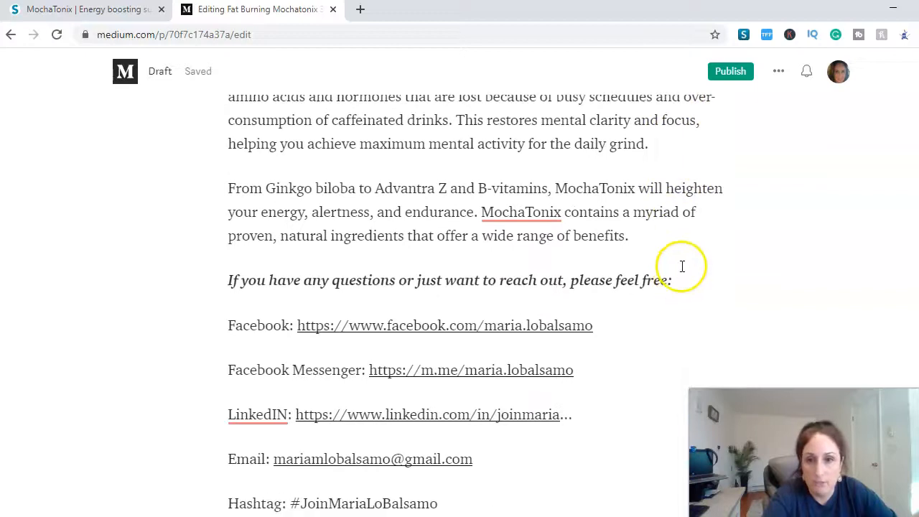
scroll(251, 222, down, 1)
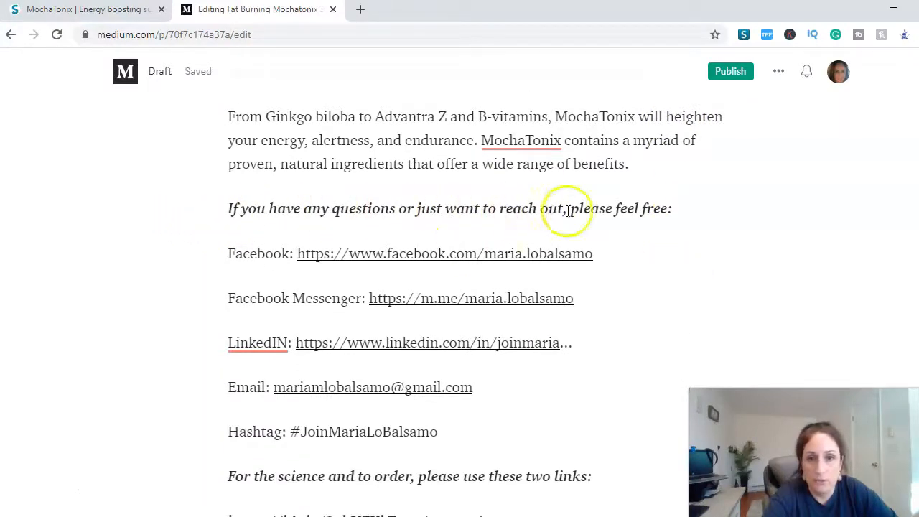
drag(228, 209, 673, 211)
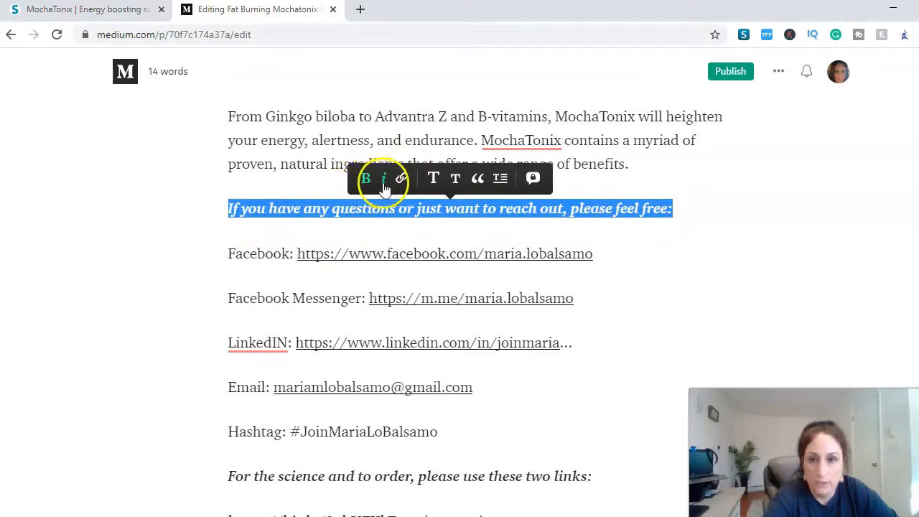
click(700, 217)
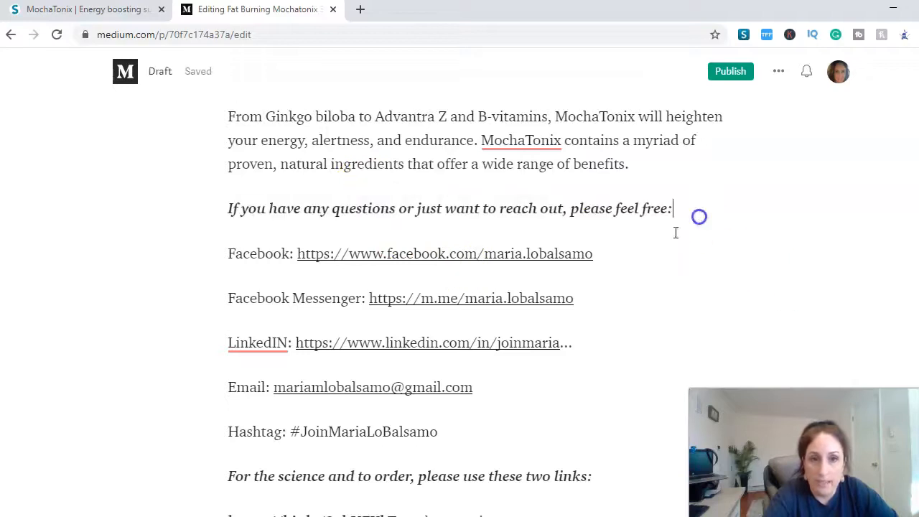
drag(227, 253, 608, 258)
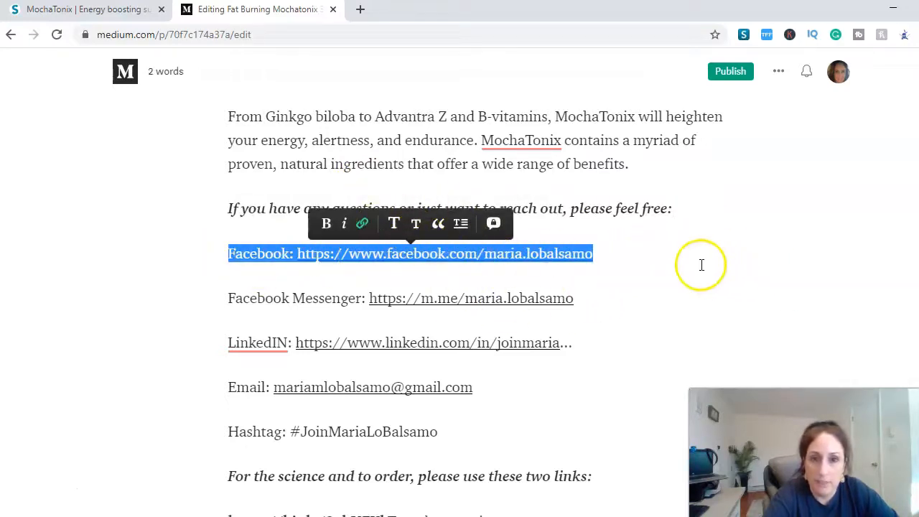
click(643, 264)
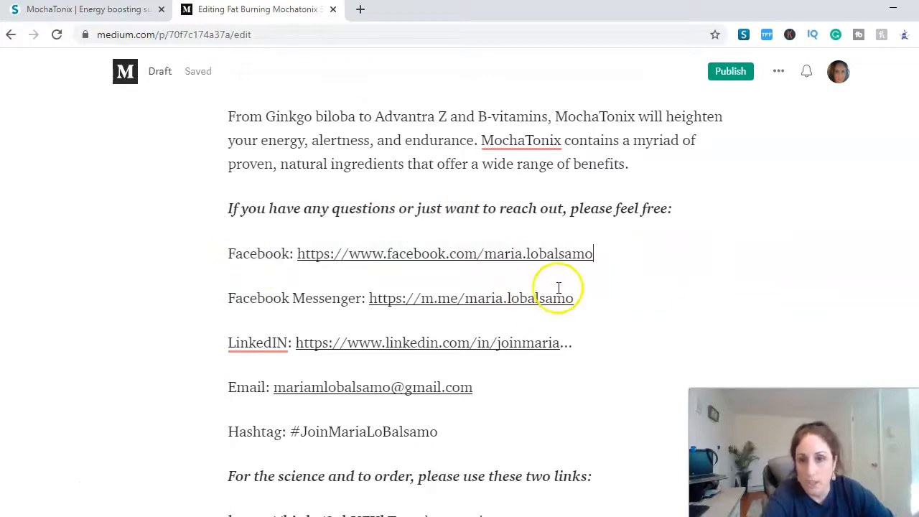
scroll(558, 289, down, 2)
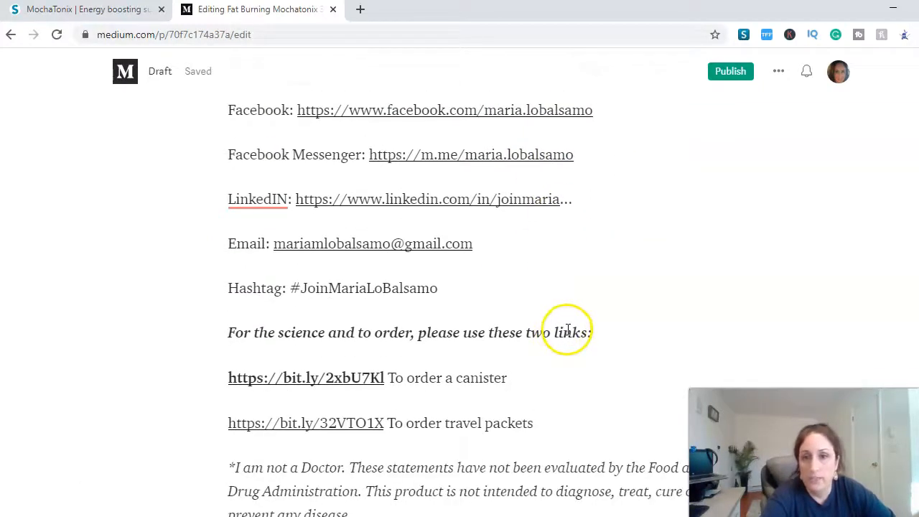
scroll(566, 328, down, 1)
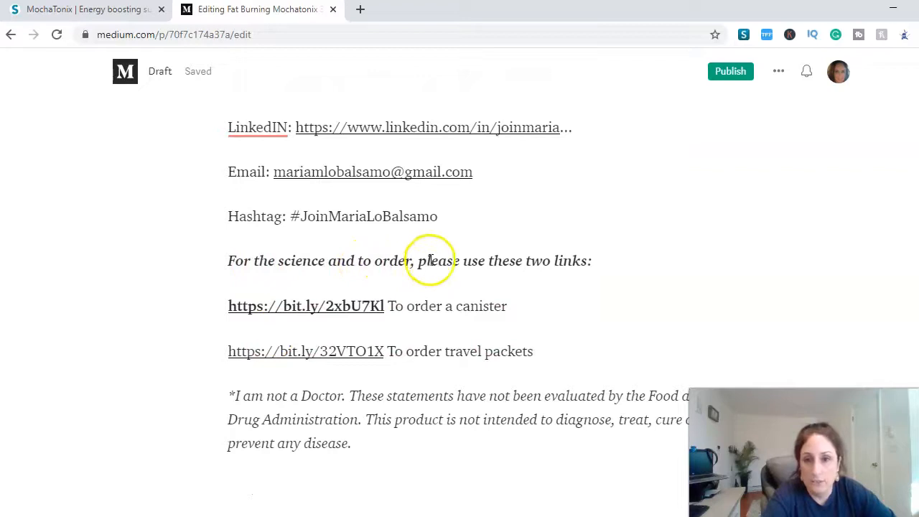
double_click(538, 261)
click(545, 289)
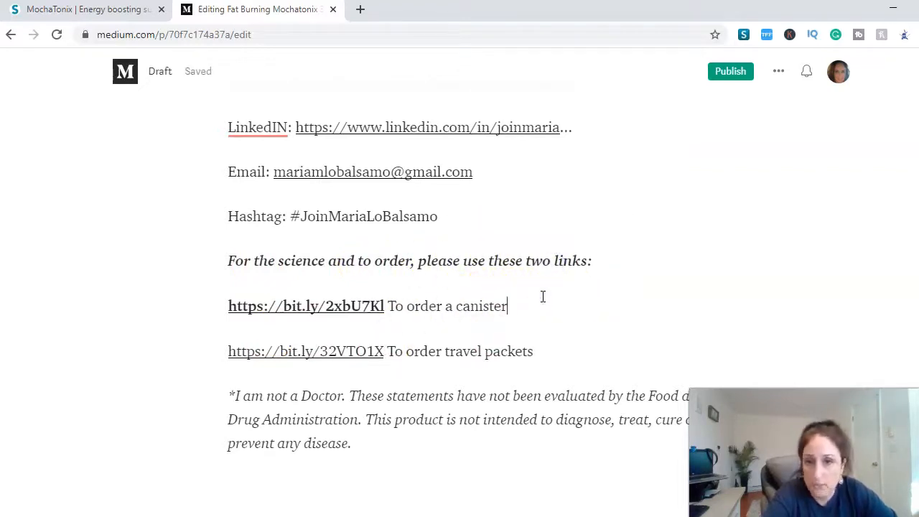
scroll(553, 293, down, 1)
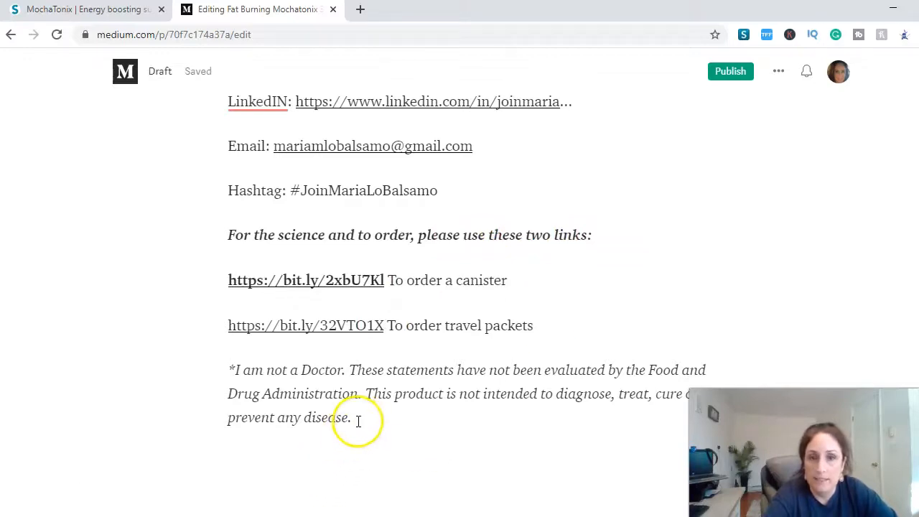
drag(357, 422, 217, 369)
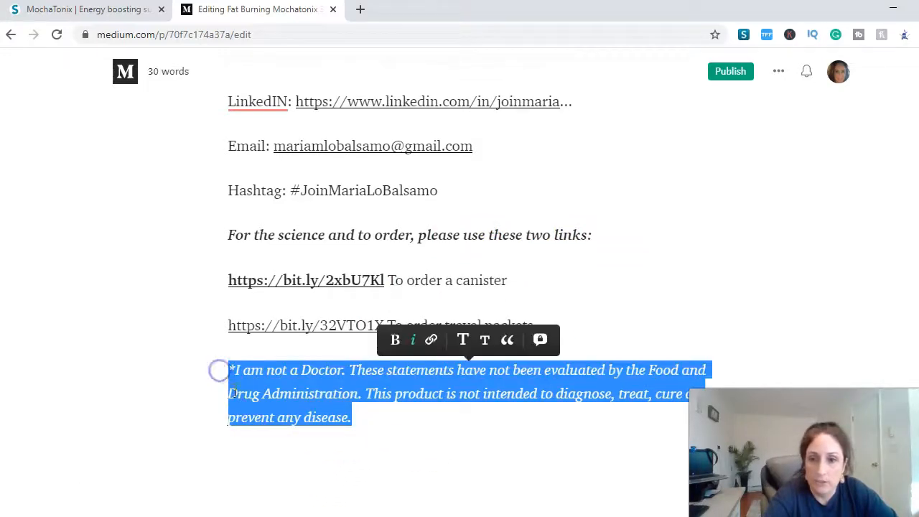
click(364, 417)
Format the line "Fat Burning Mochatonix 3 Delicious Flavors" above the image as the large title
scroll(579, 312, up, 8)
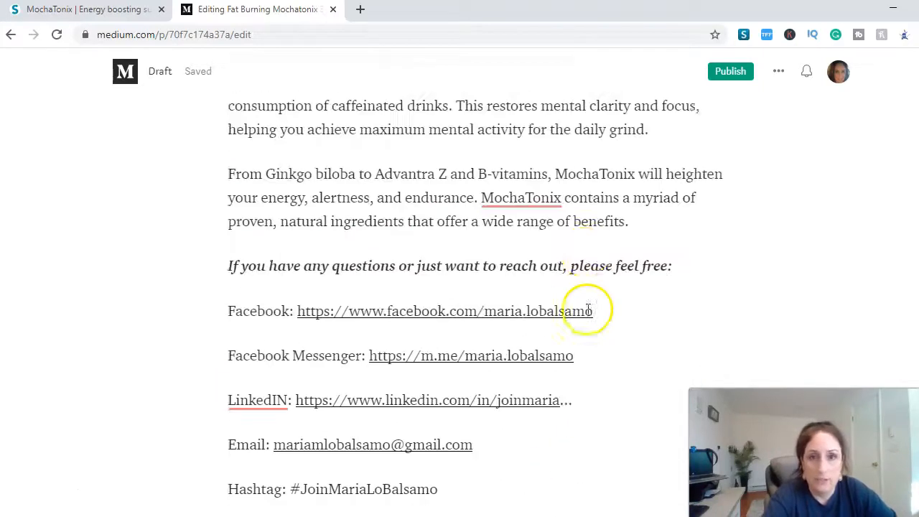
scroll(583, 310, up, 8)
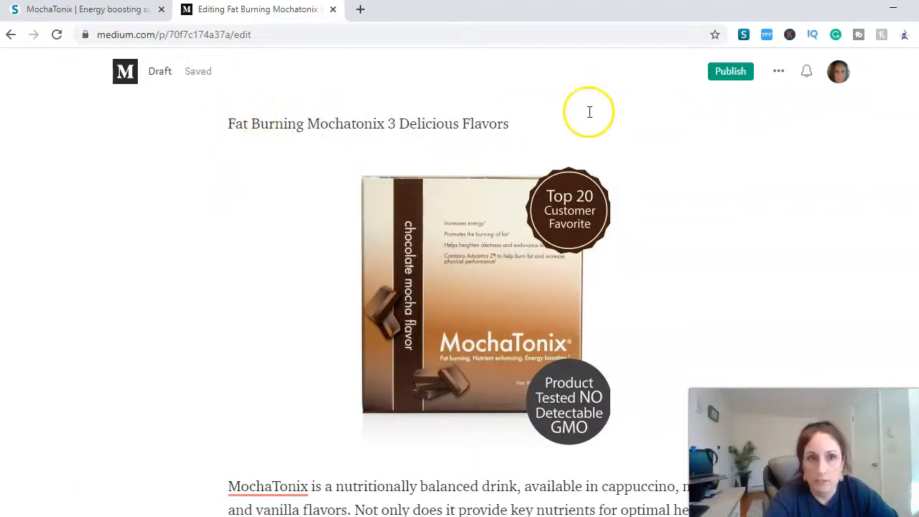
drag(534, 123, 222, 127)
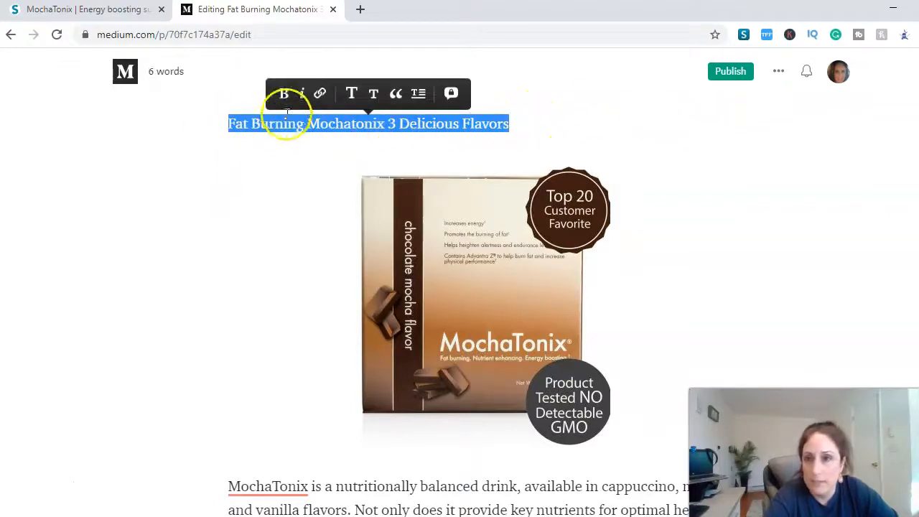
click(352, 93)
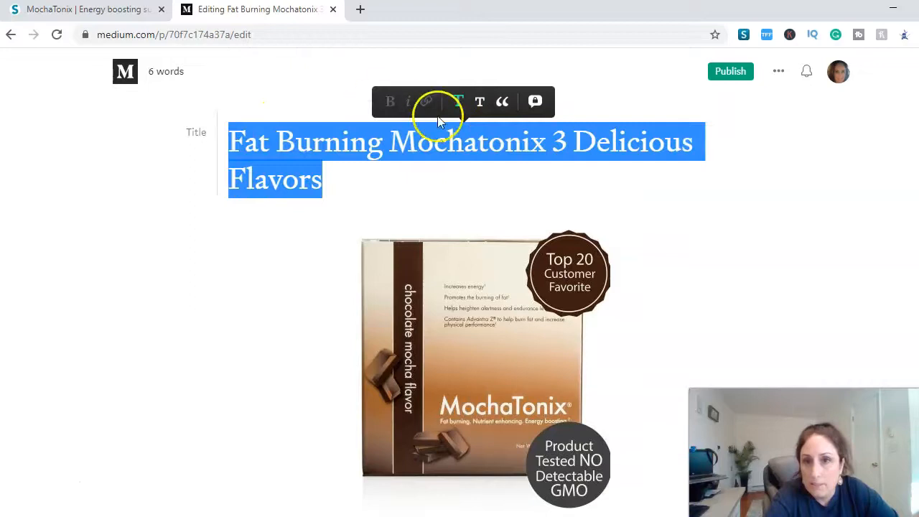
Return the "Fat Burning Mochatonix 3 Delicious Flavors" line to normal body text and open the story's publishing settings
click(458, 102)
click(538, 164)
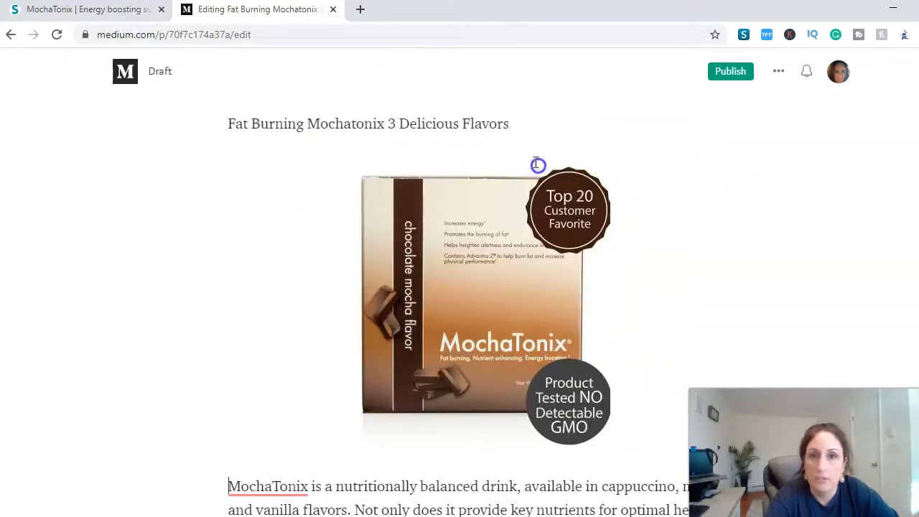
click(721, 75)
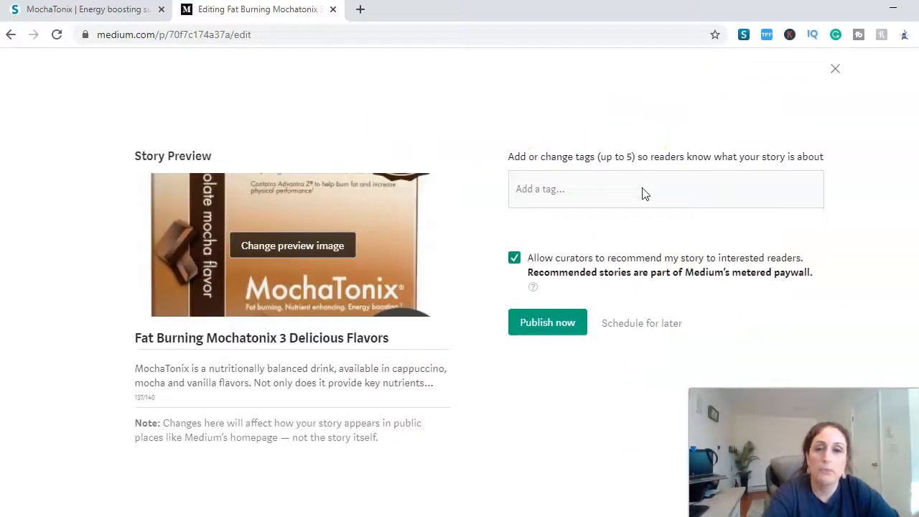
Add the suggested tag "Fat Burning Foods" to the story
click(541, 183)
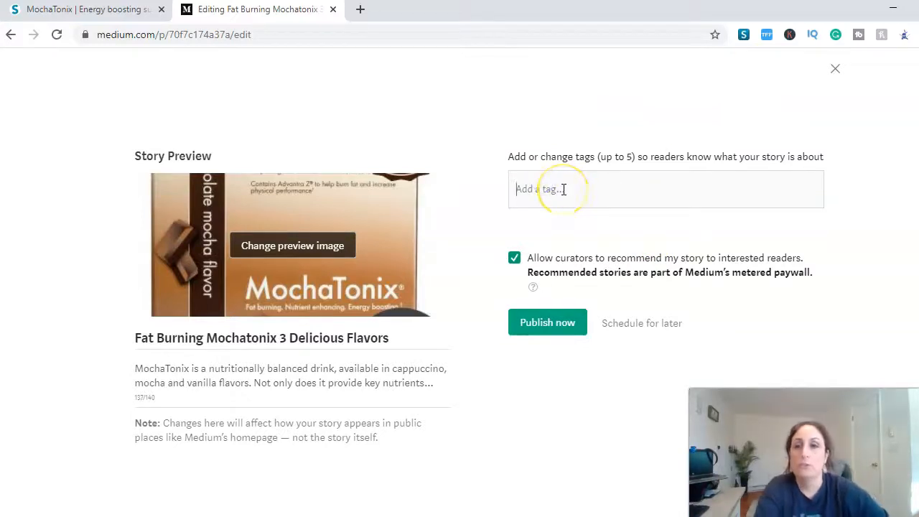
text(fat)
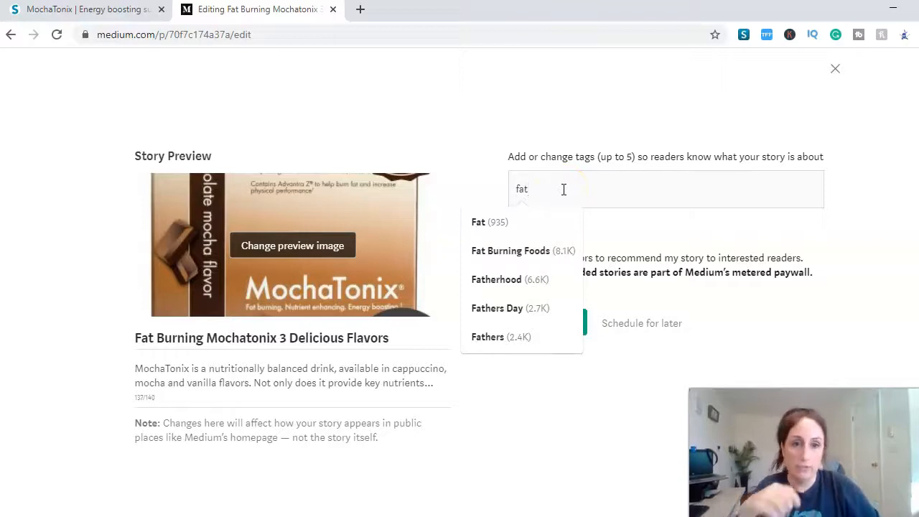
click(525, 256)
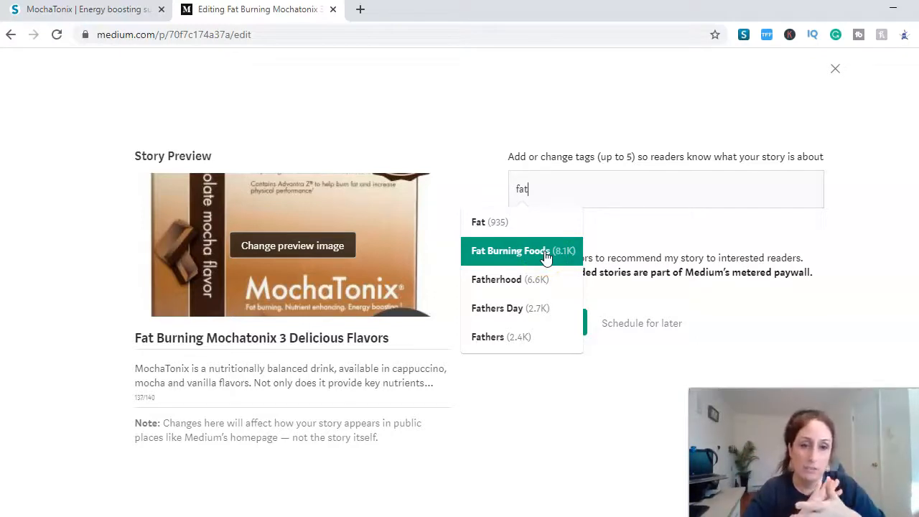
click(554, 248)
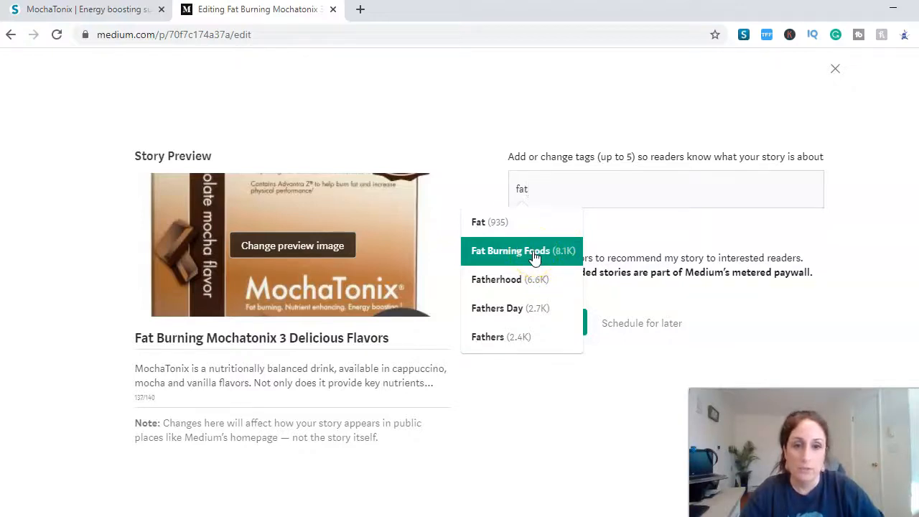
click(535, 254)
Try the wordings "fat burning drink" and "fat burning supp" as a second story tag
text(f)
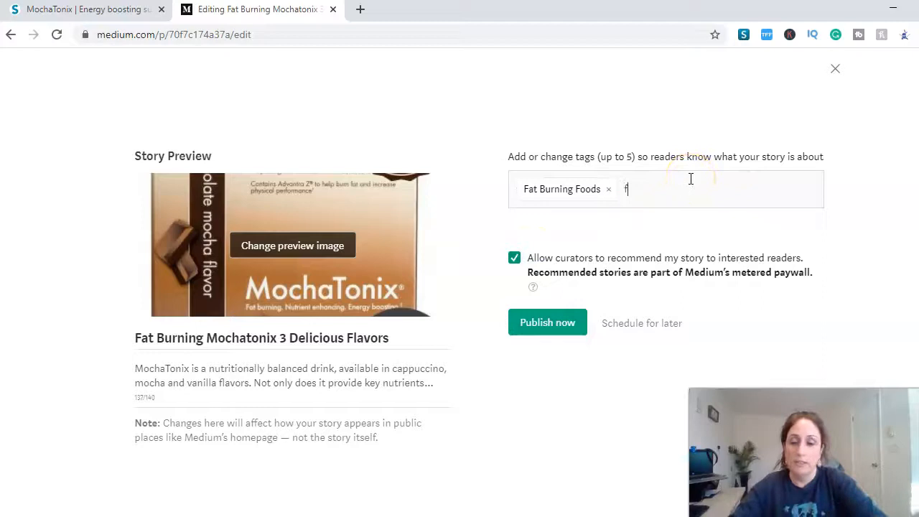
text(at)
text( burn)
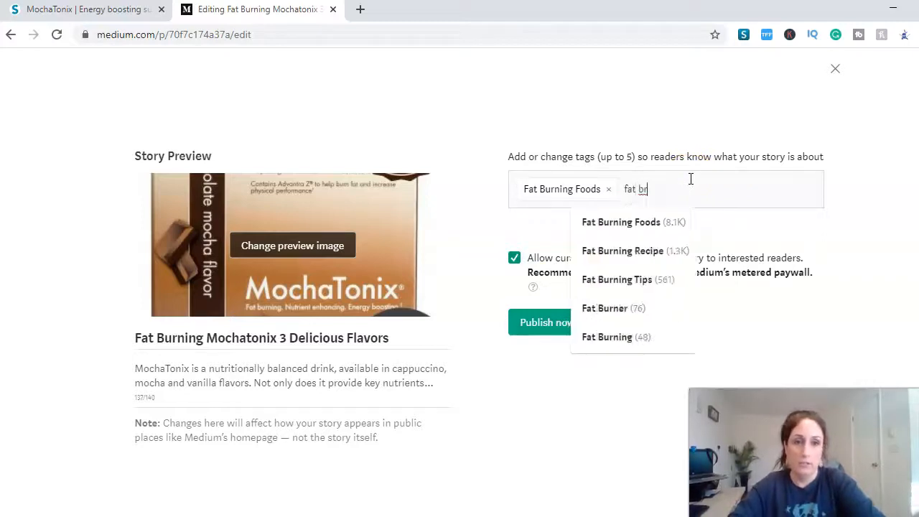
text(ing )
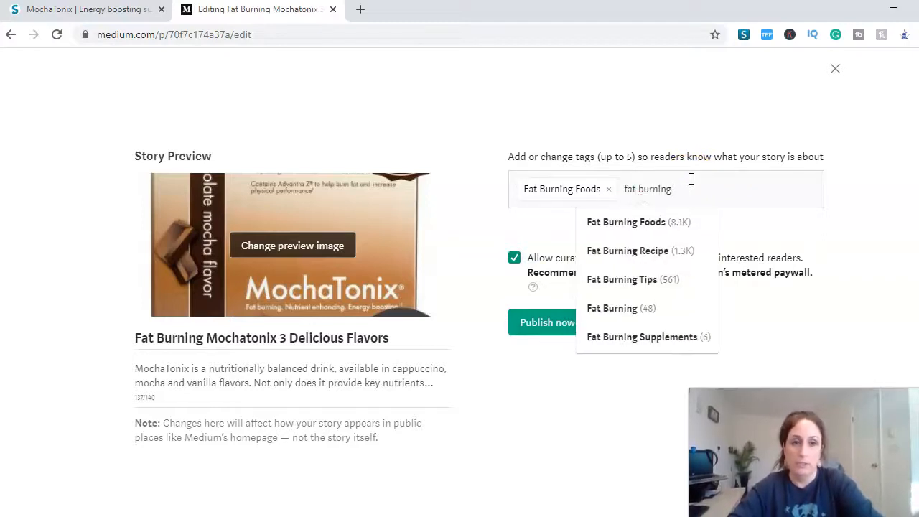
text(drink)
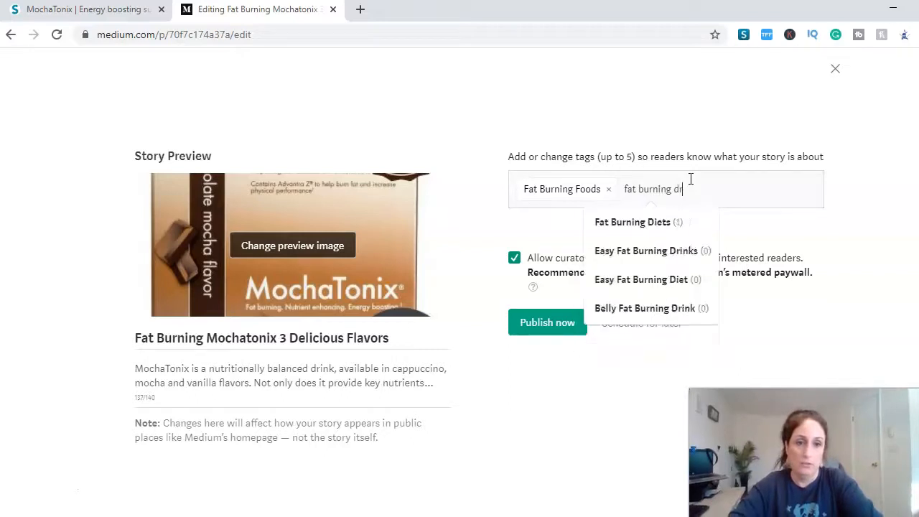
key(BackSpace)
key(BackSpace)
key(BackSpace)
key(BackSpace)
text(supp)
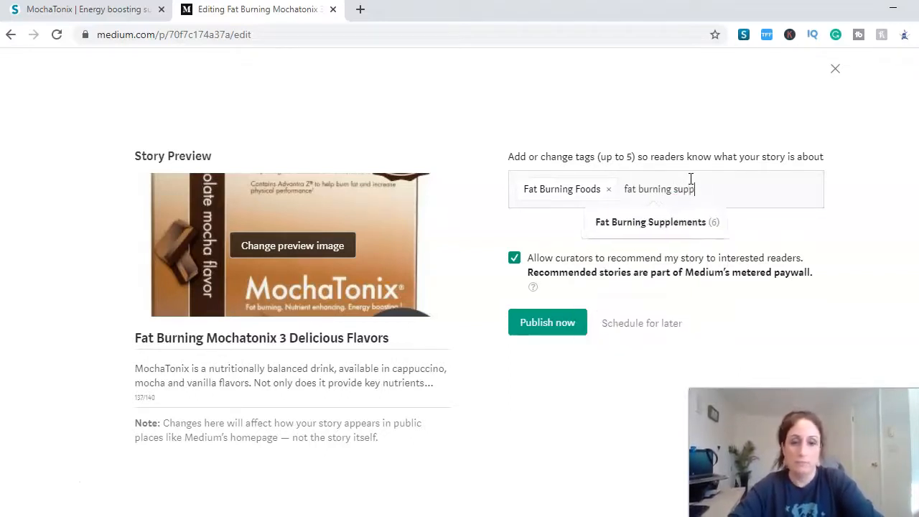
key(BackSpace)
key(BackSpace)
key(BackSpace)
key(BackSpace)
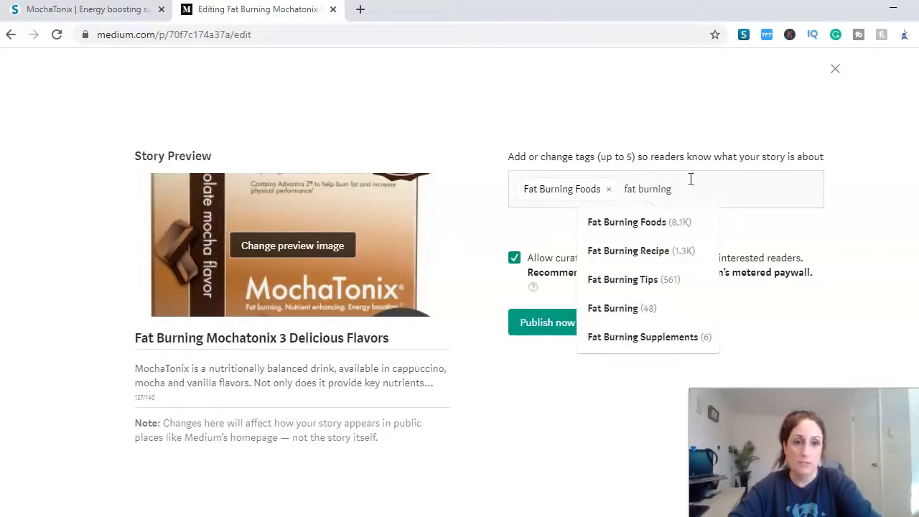
Try "fat burning food" and "fat burning chocola" as a second tag, and clear the unfinished tag entry
text(food)
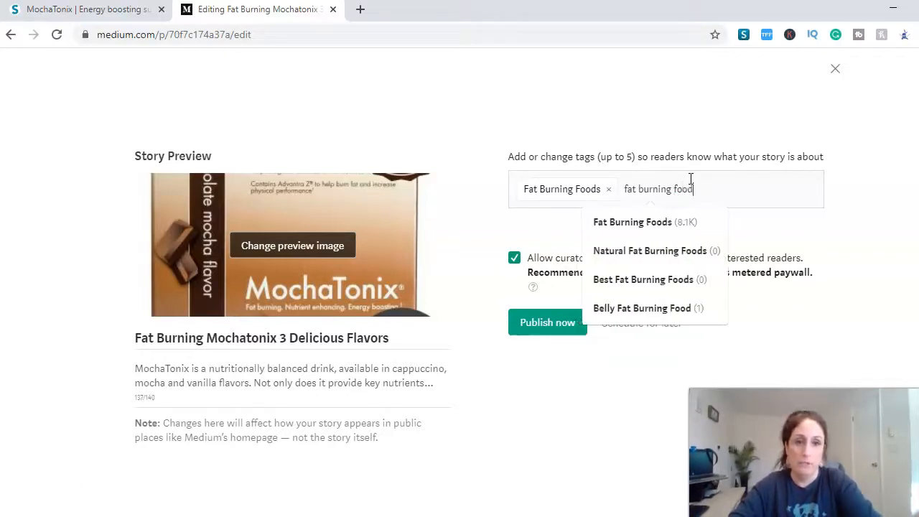
key(BackSpace)
key(BackSpace)
key(BackSpace)
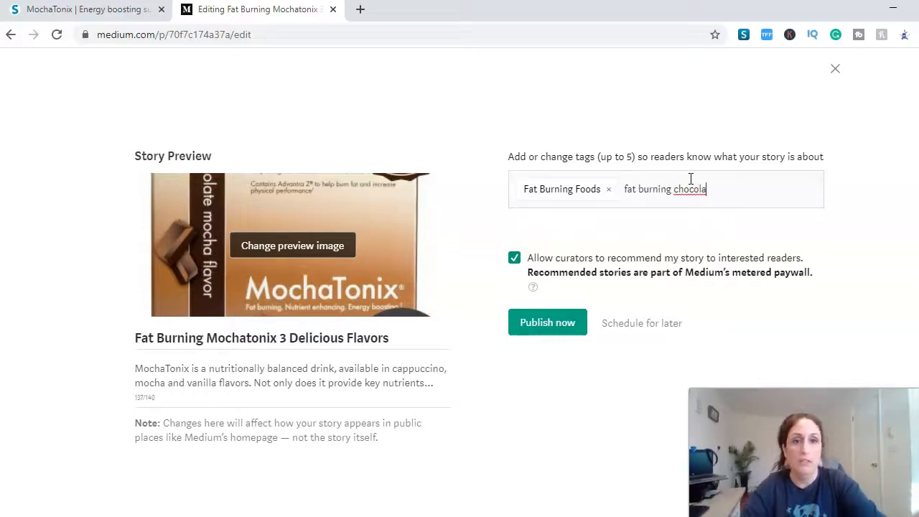
key(BackSpace)
key(BackSpace)
key(BackSpace)
key(BackSpace)
key(BackSpace)
key(BackSpace)
key(BackSpace)
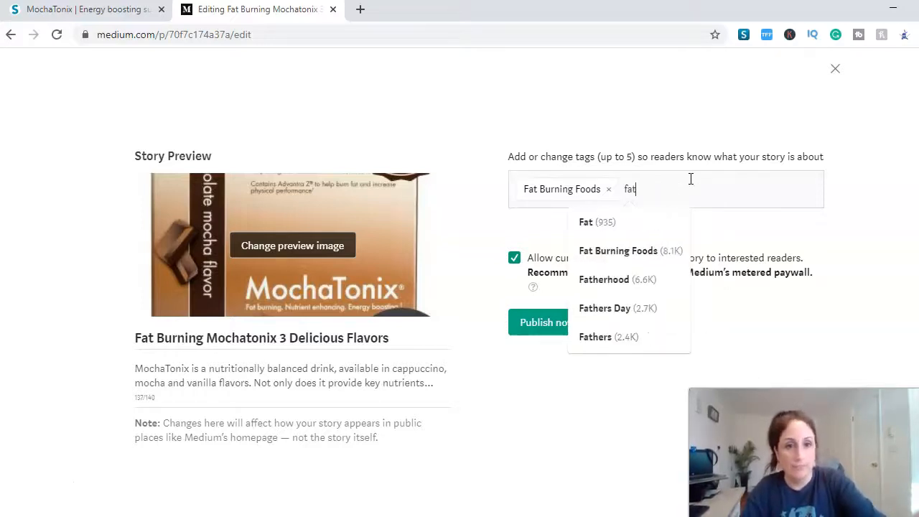
key(BackSpace)
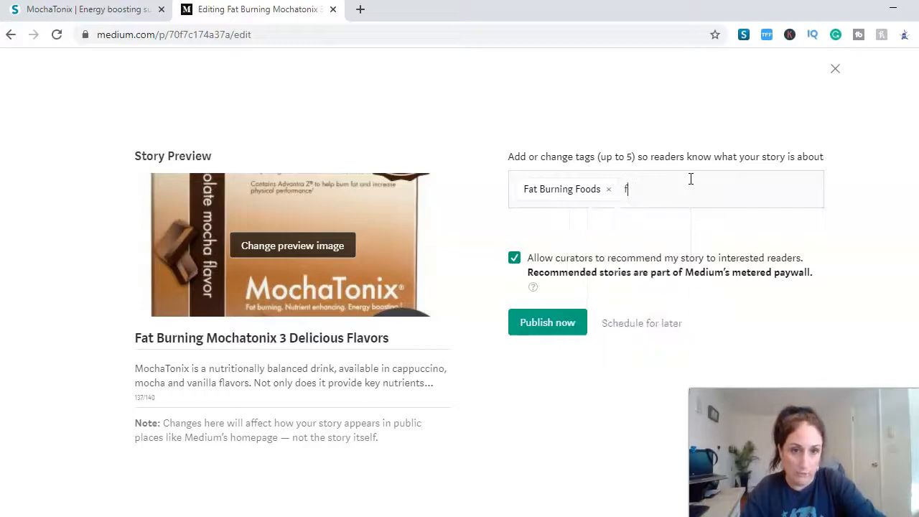
key(BackSpace)
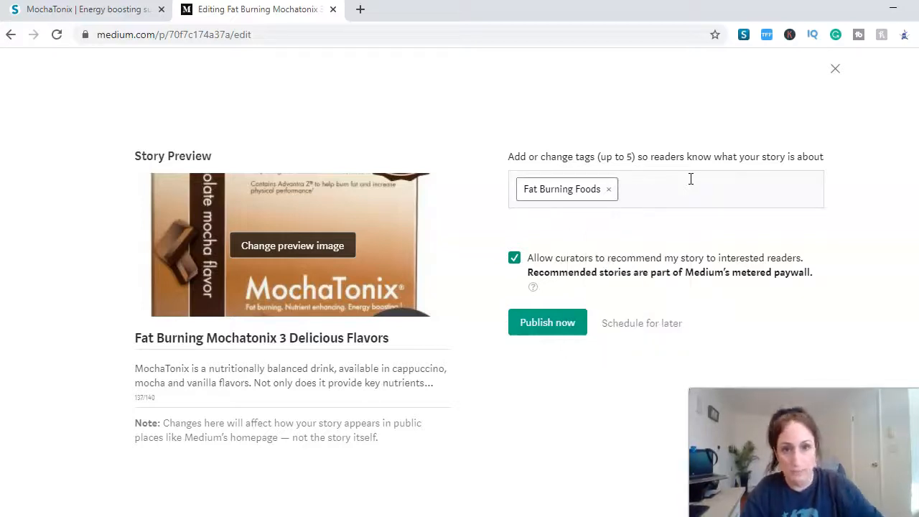
click(650, 191)
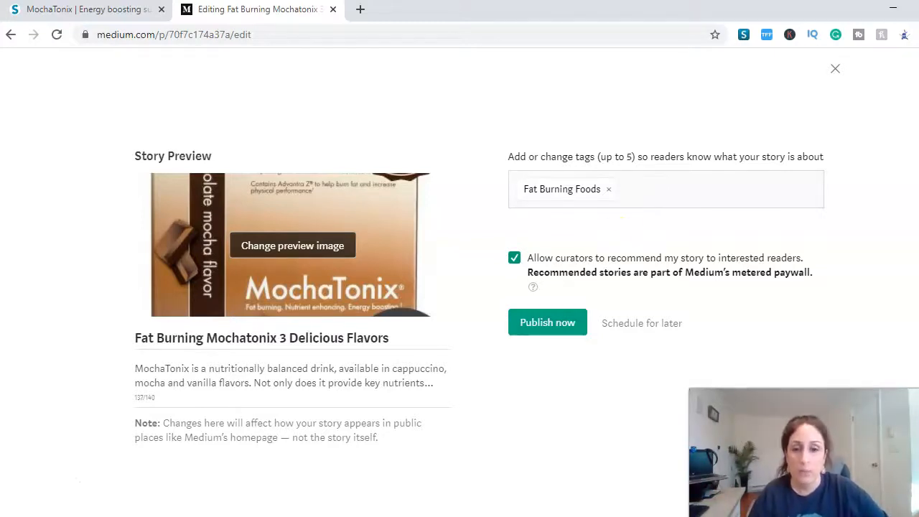
Check Google's search suggestions for "fat burning" in a new browser window, and return to the Medium publishing page
right_click(397, 516)
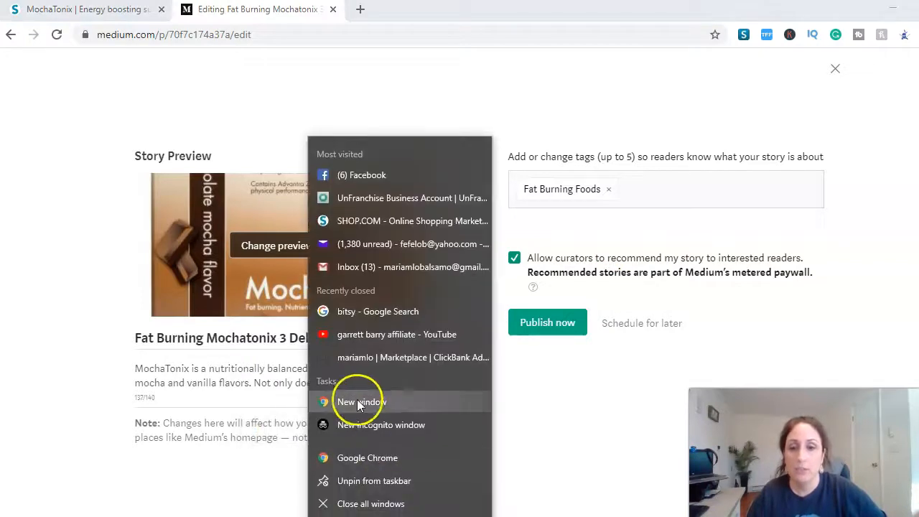
click(356, 402)
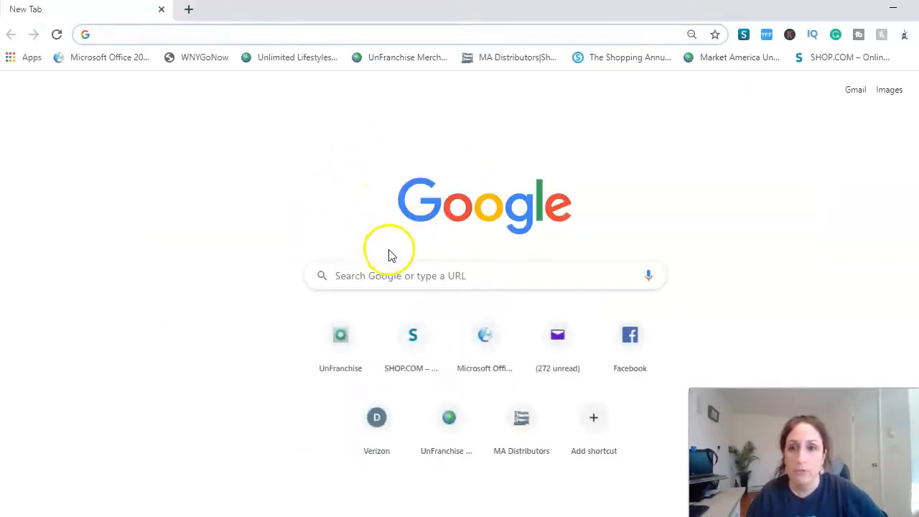
click(375, 272)
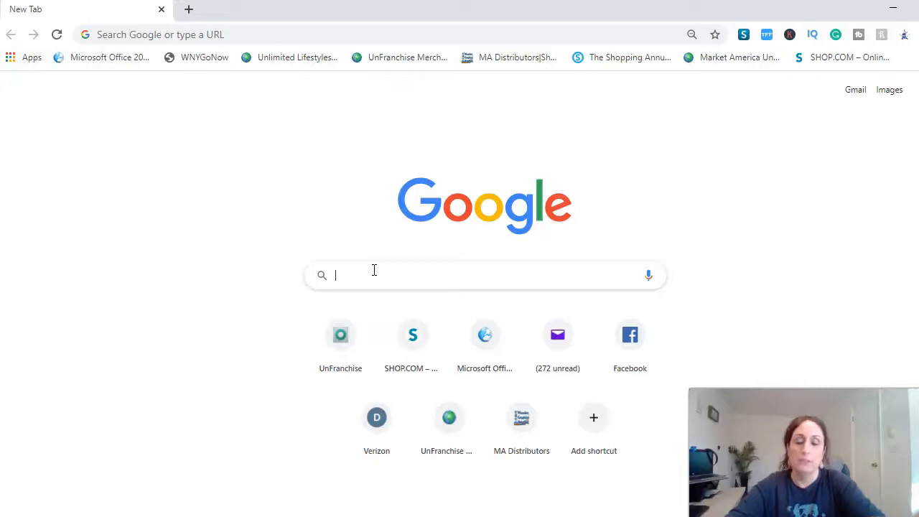
text(fat)
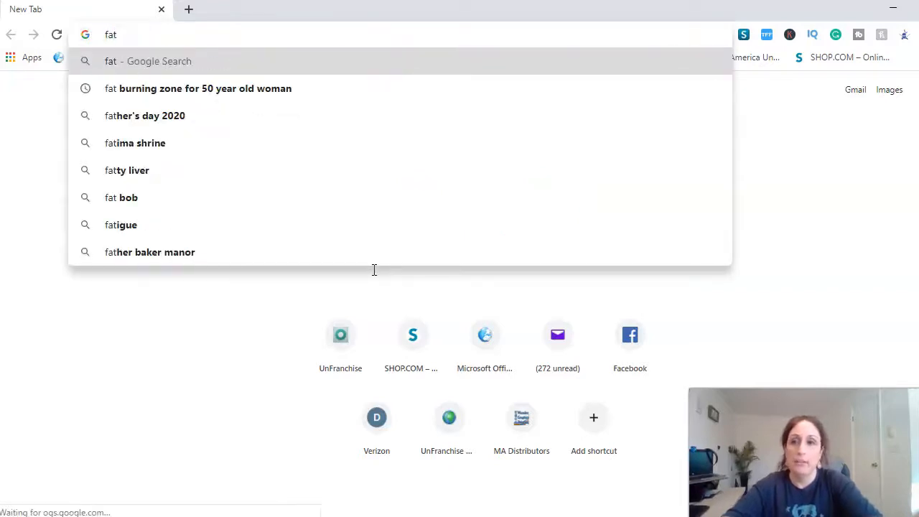
text( burning)
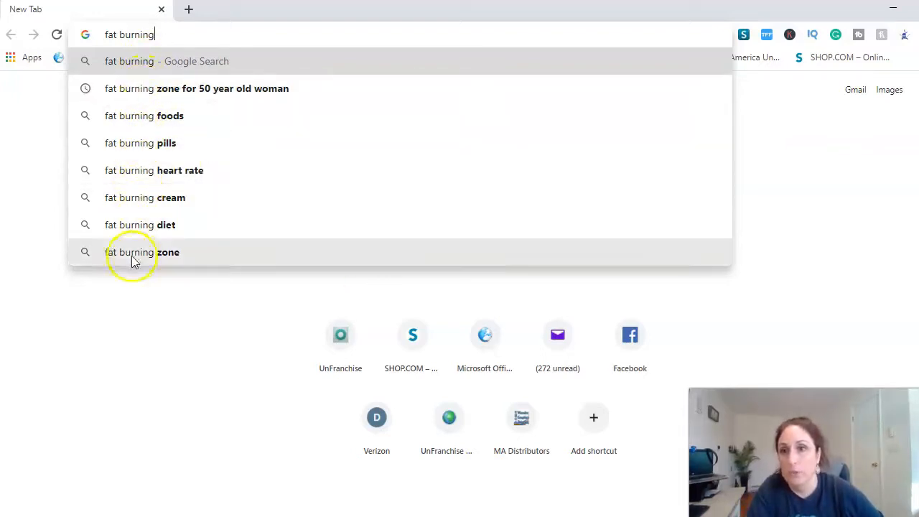
click(138, 68)
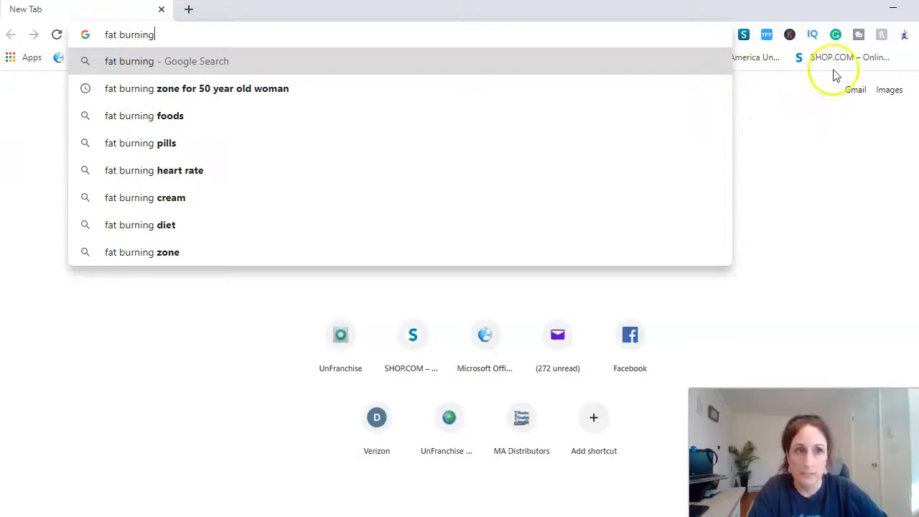
click(891, 13)
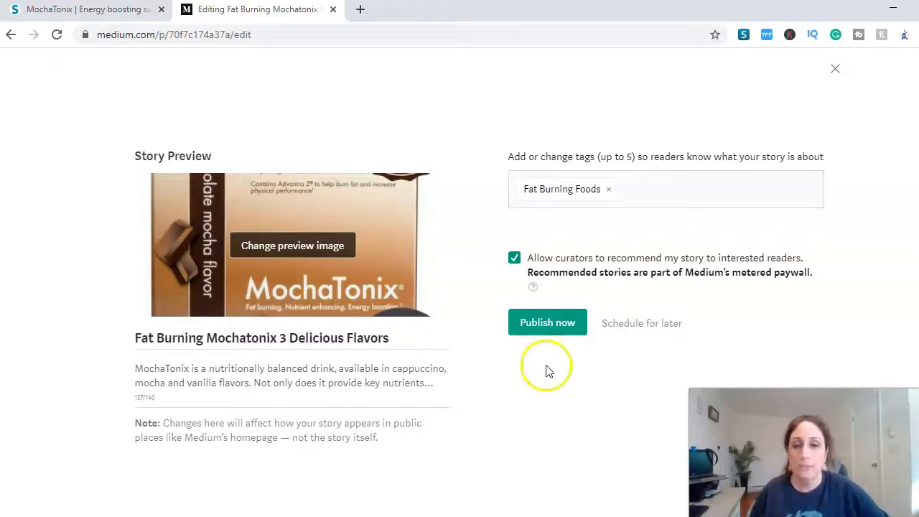
Publish the story immediately and dismiss the dialog with the sharing options
click(544, 331)
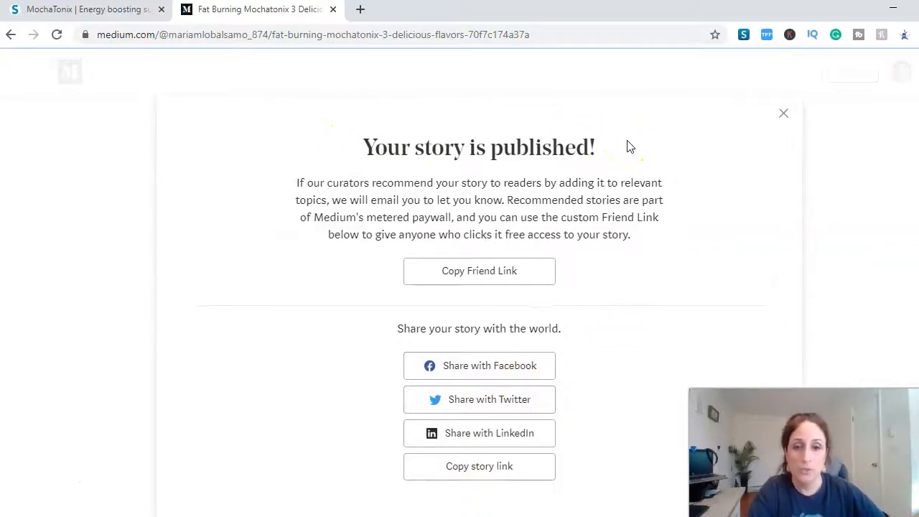
click(479, 275)
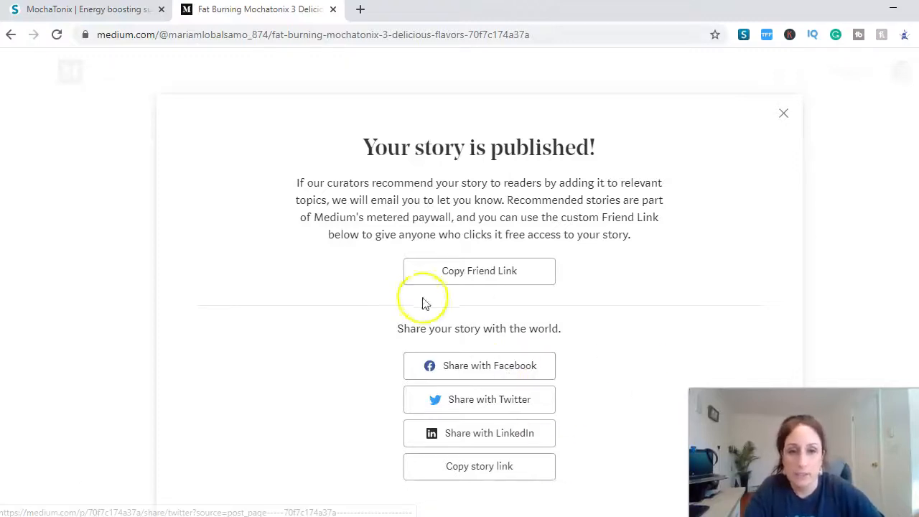
scroll(589, 387, down, 1)
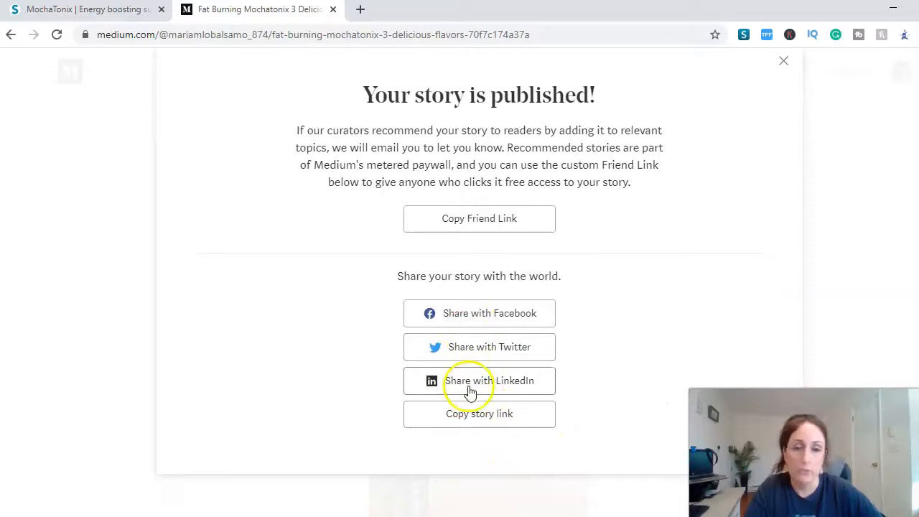
click(615, 371)
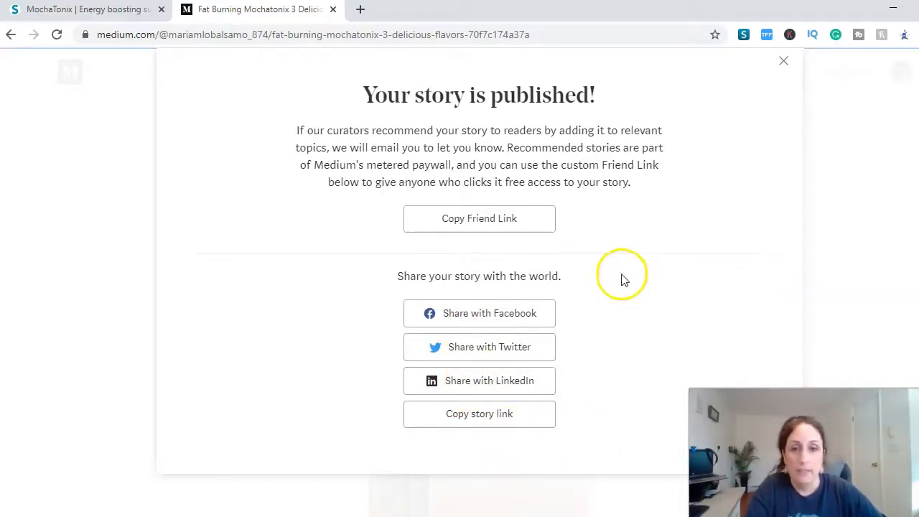
scroll(622, 280, up, 1)
click(781, 114)
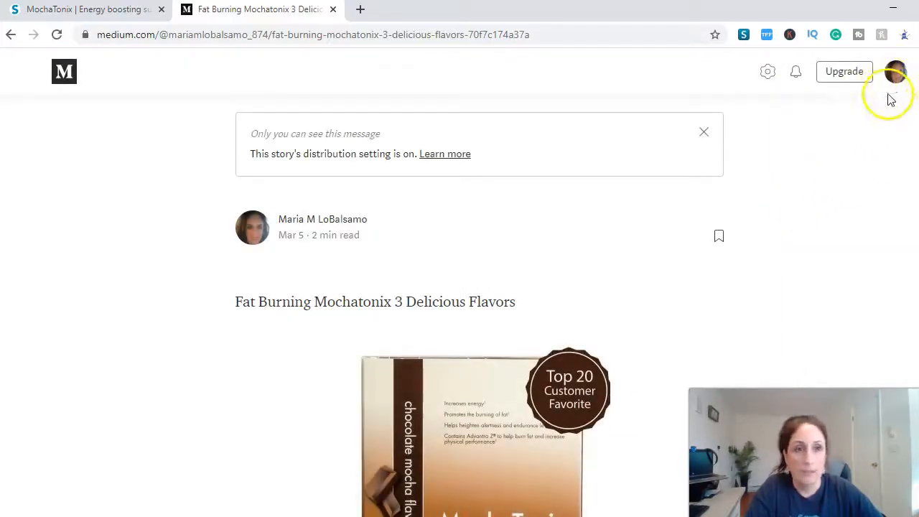
Open "Fat Burning Mochatonix 3 Delicious Flavors" from the account's list of published stories
click(895, 71)
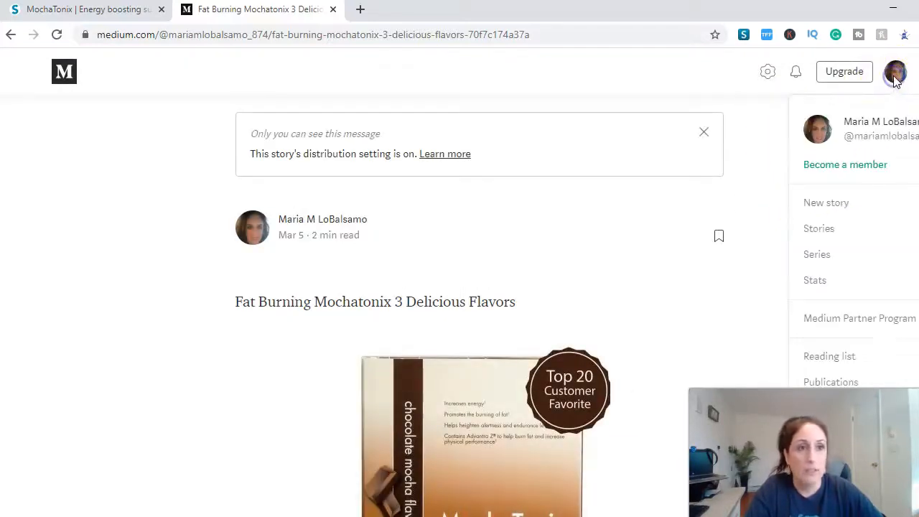
click(816, 230)
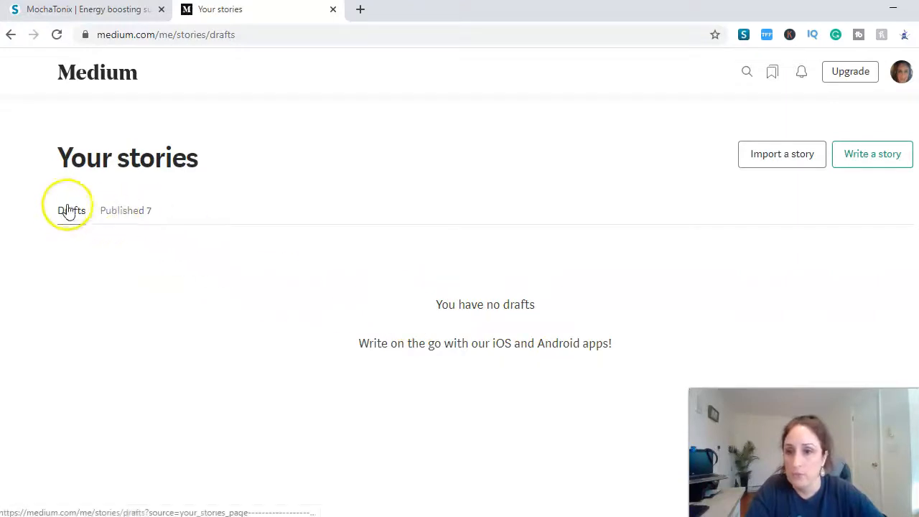
click(125, 211)
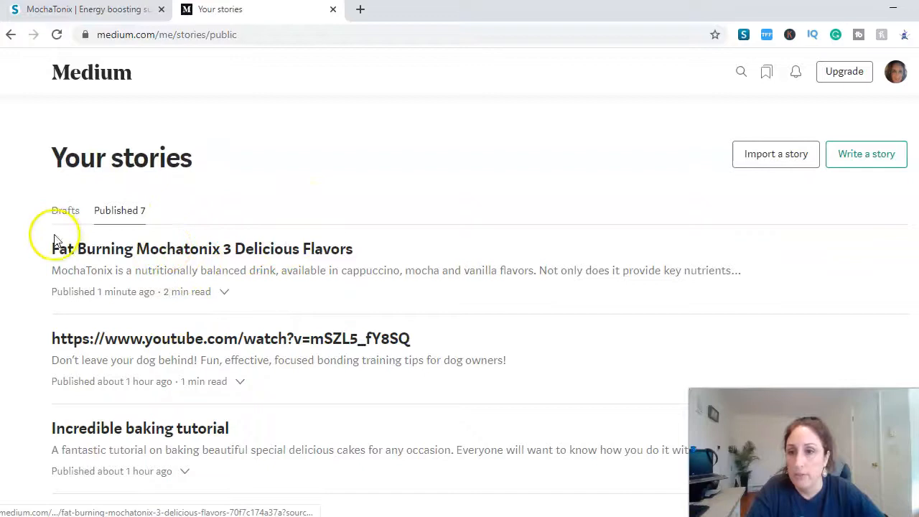
click(149, 256)
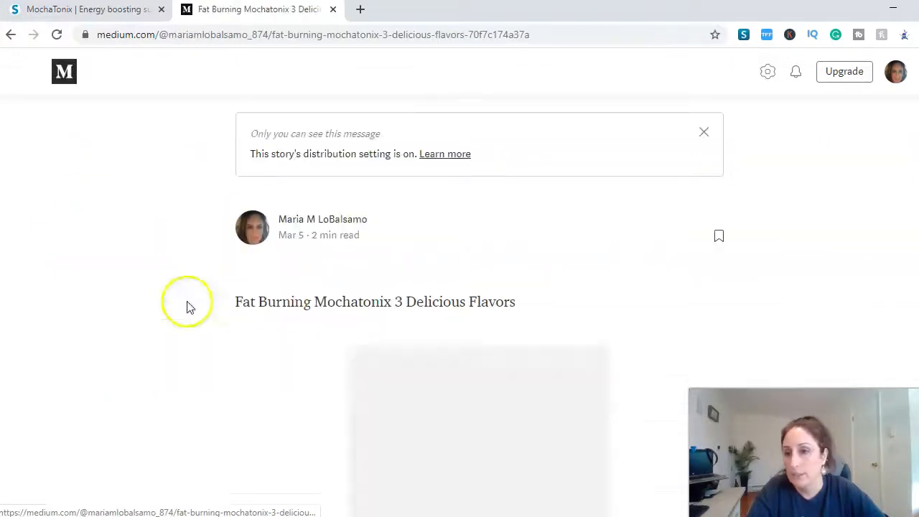
Review the published article from its title and image through the contact links to the disclaimer and tag
scroll(802, 207, down, 8)
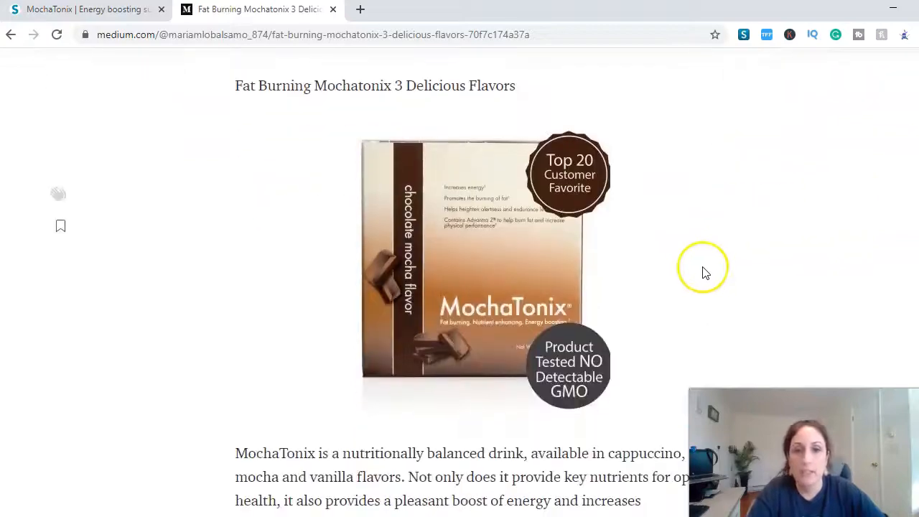
scroll(690, 244, down, 11)
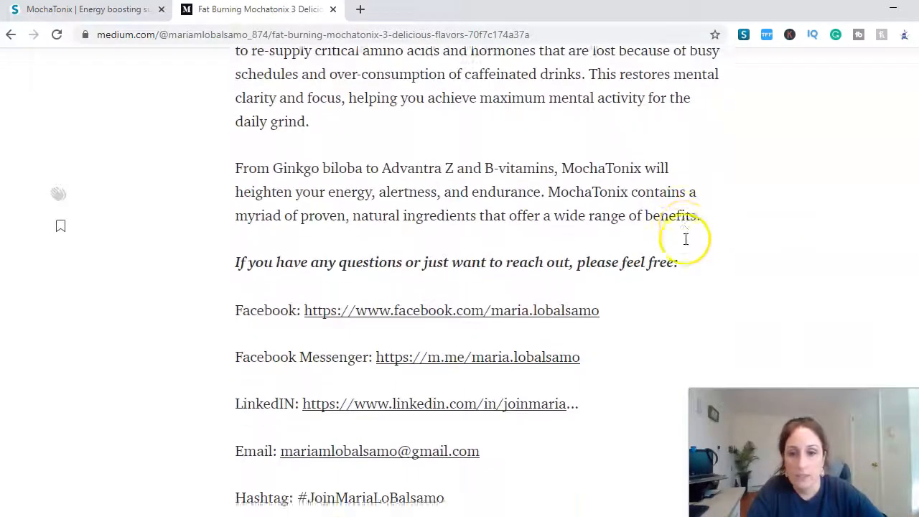
scroll(691, 241, down, 3)
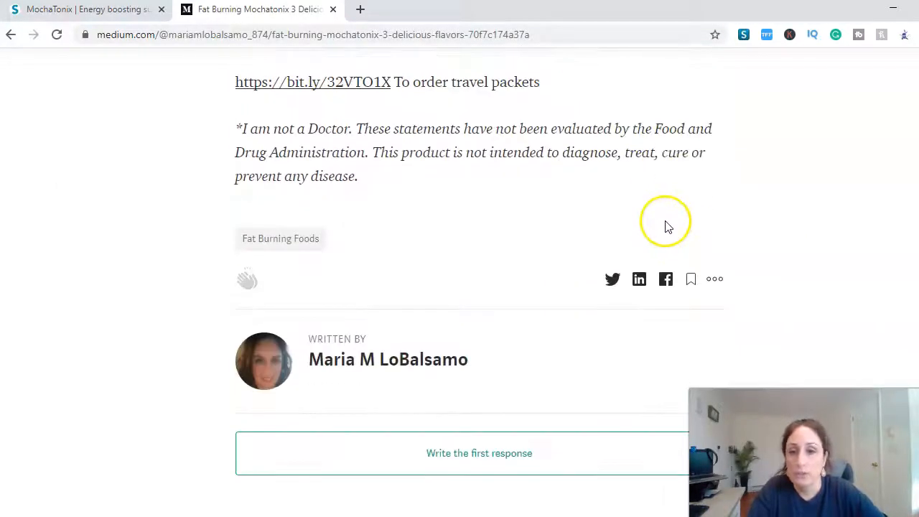